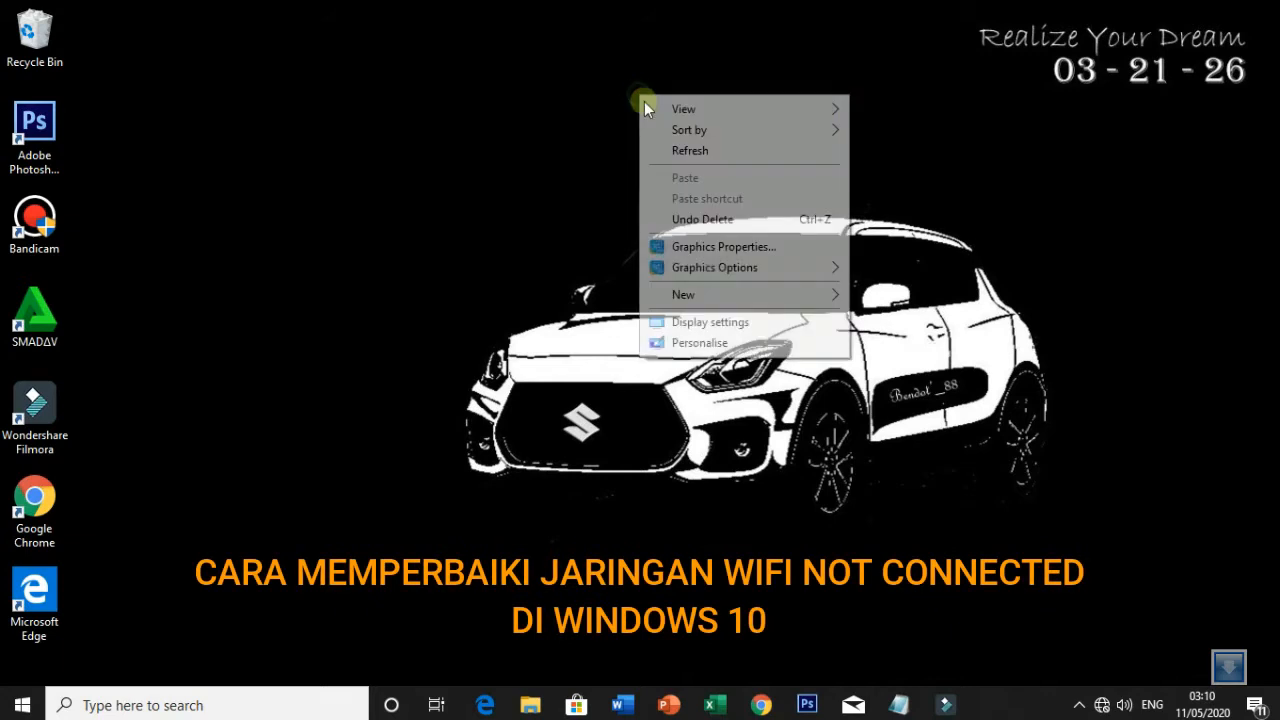
left_click(752, 152)
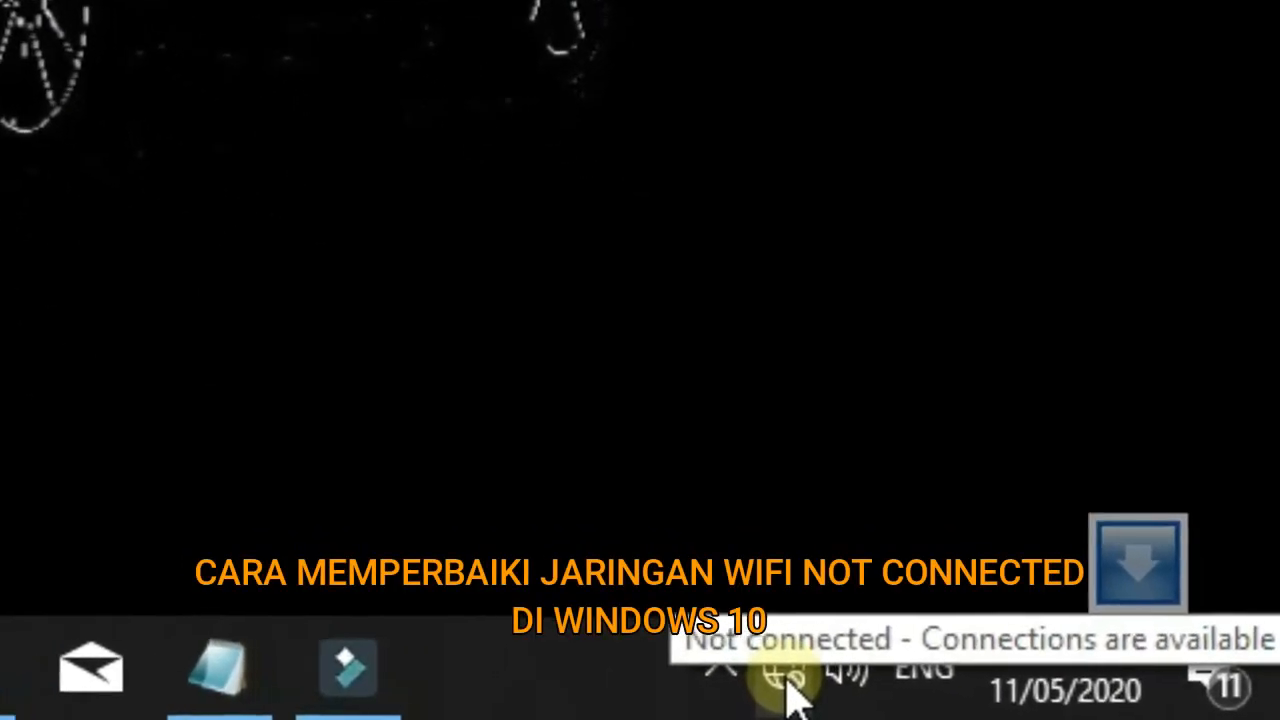
right_click(869, 204)
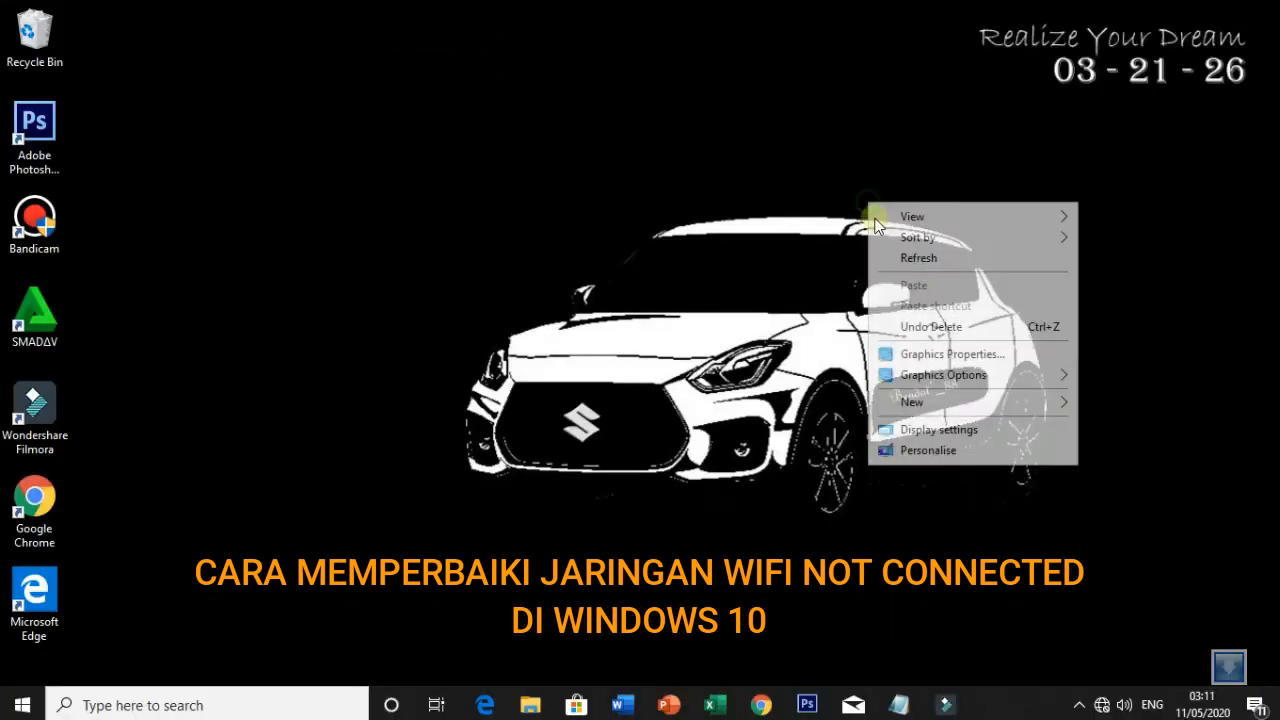
left_click(940, 258)
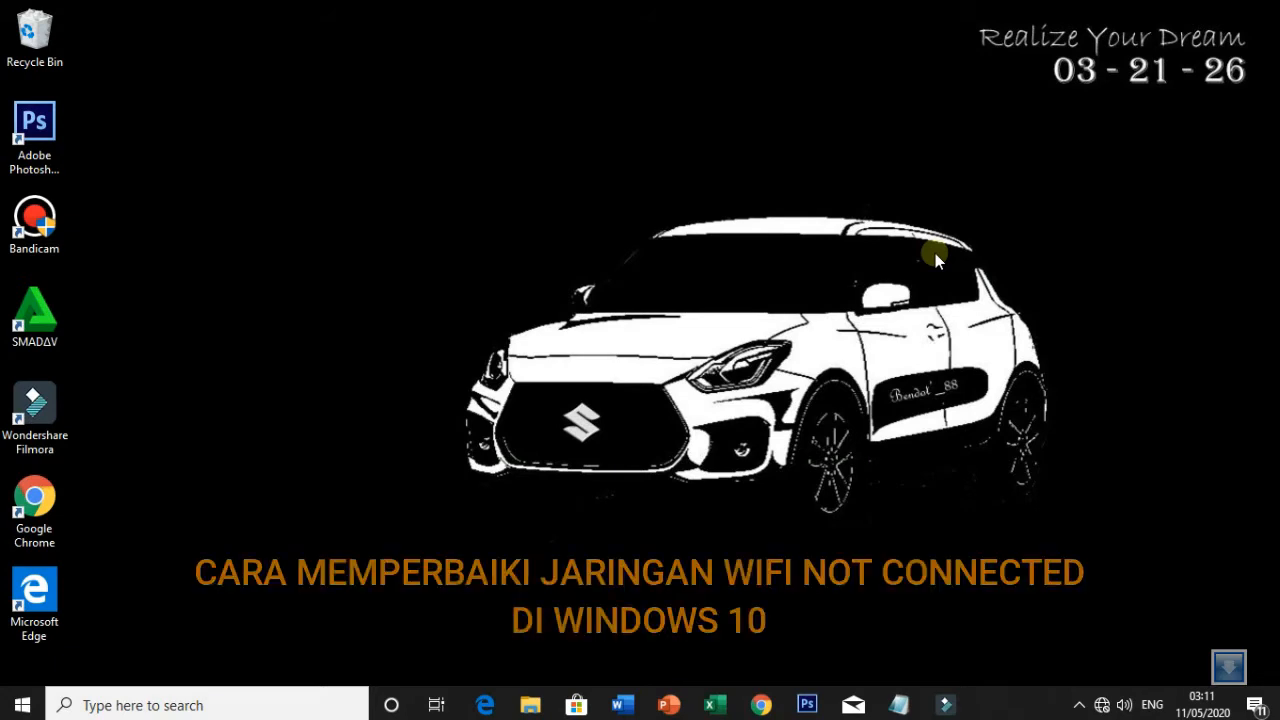
right_click(962, 245)
left_click(1005, 300)
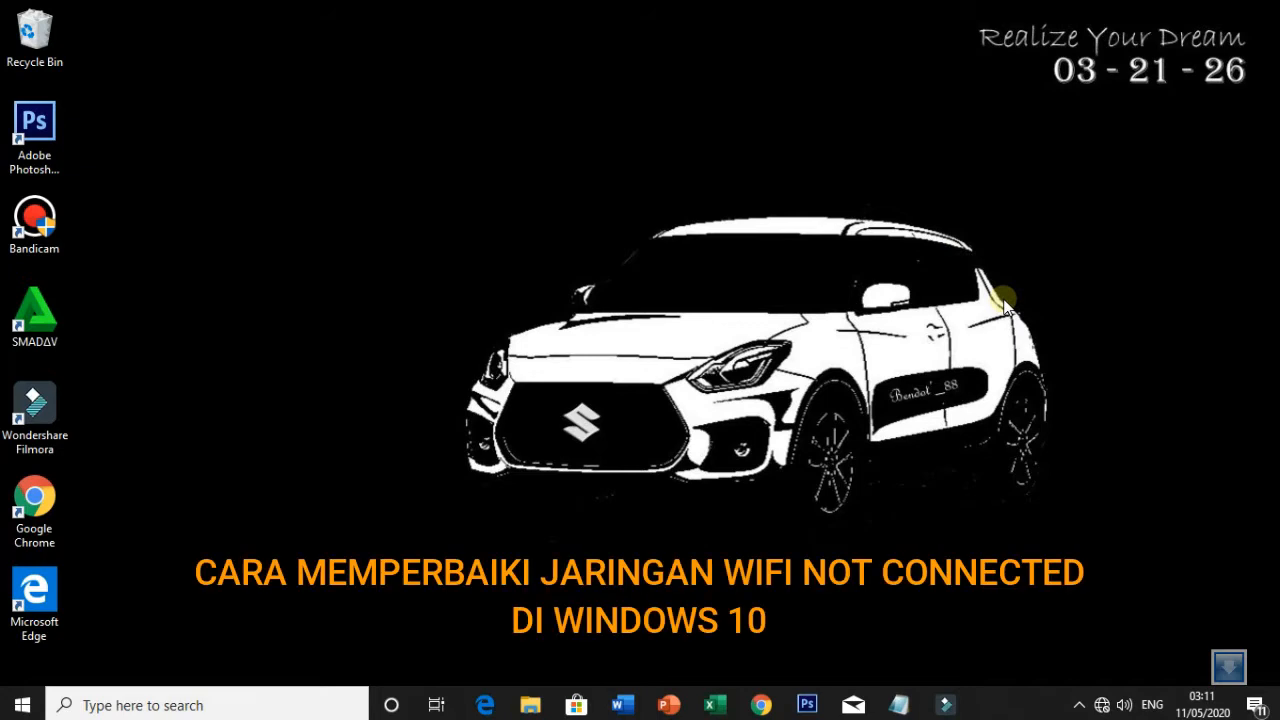
right_click(727, 256)
left_click(779, 312)
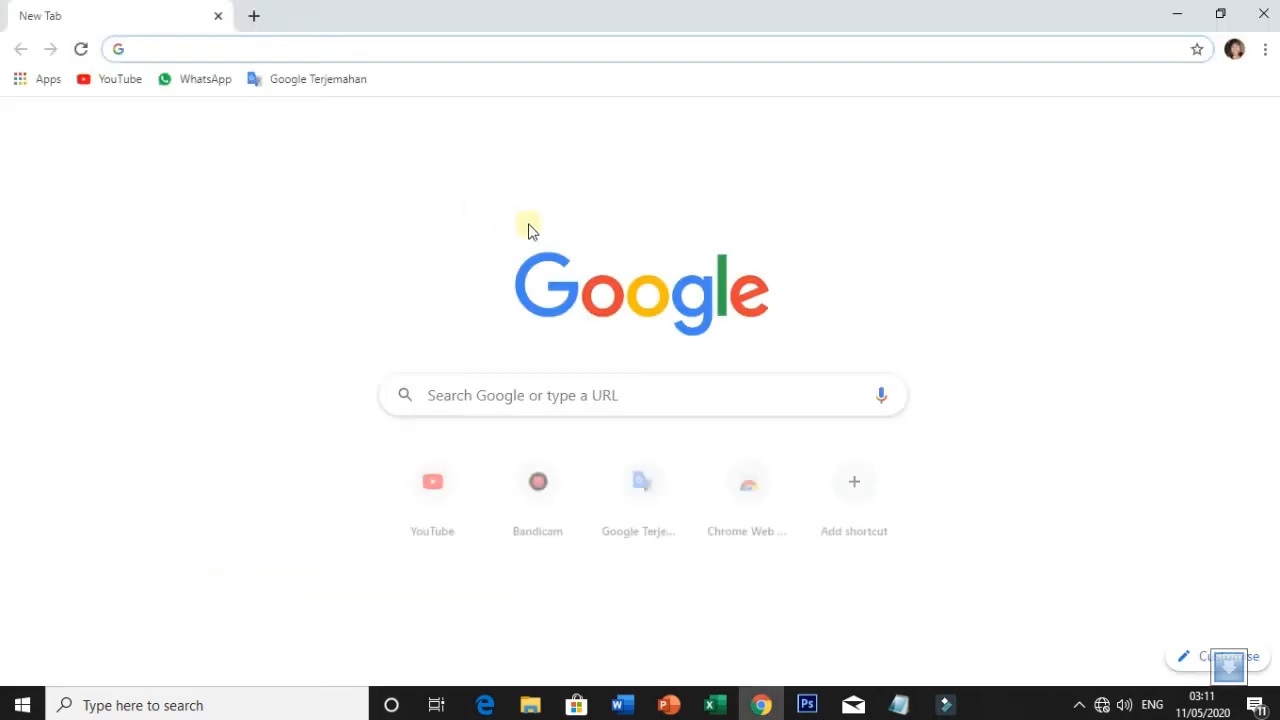
Load the bookmarked YouTube page in Chrome to test the internet connection, and minimize the browser.
left_click(117, 79)
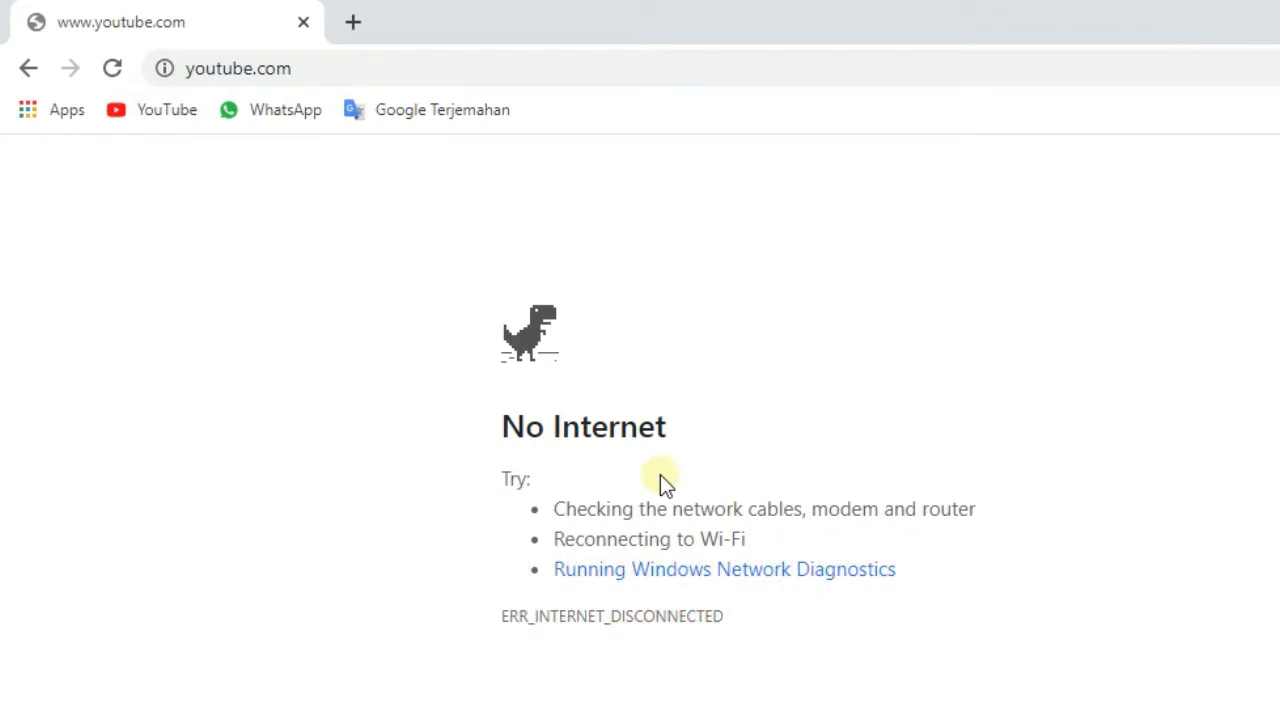
left_click(1170, 12)
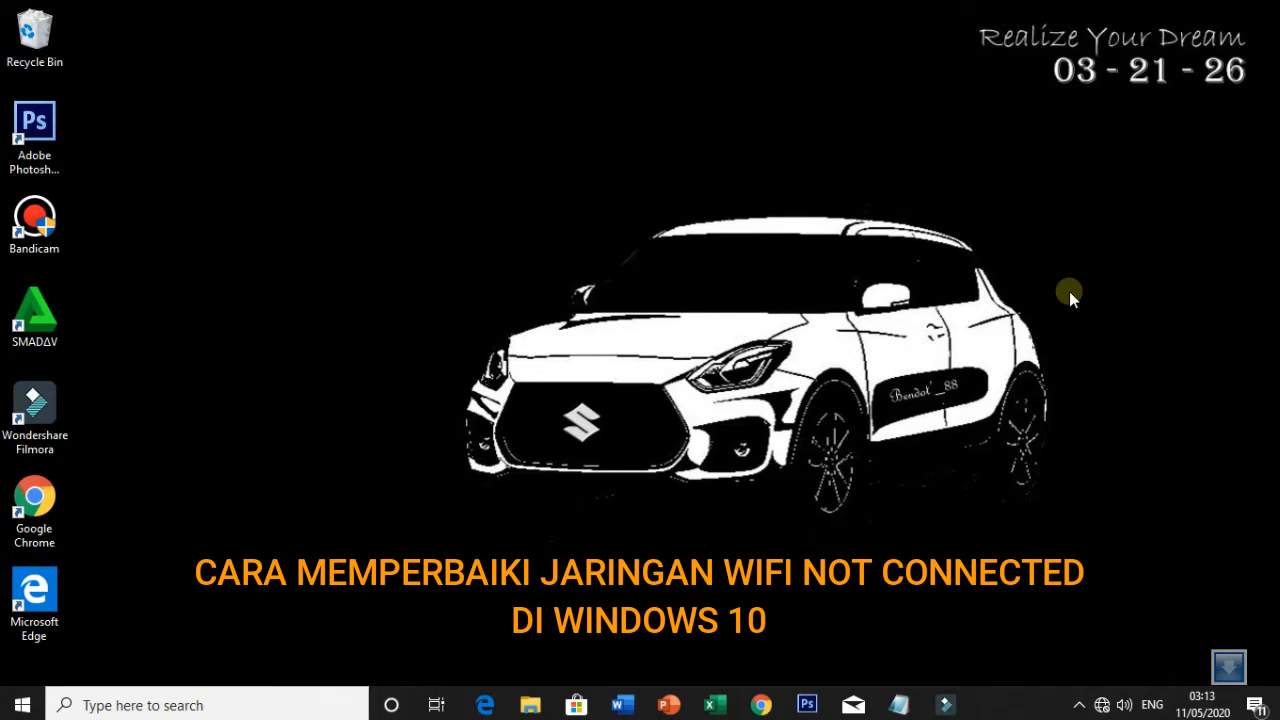
right_click(806, 233)
left_click(883, 290)
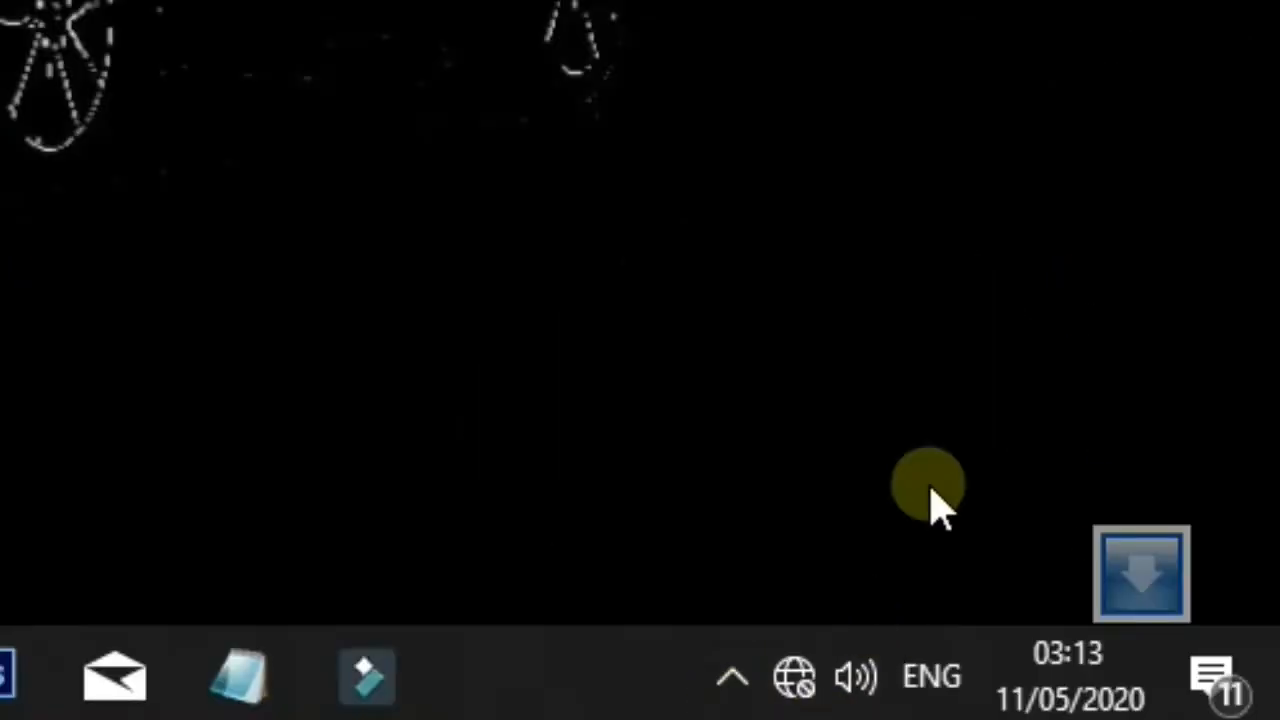
Run the network troubleshooter, skipping the wireless network selection and checking whether the Ethernet problem is fixed, and close it.
right_click(800, 677)
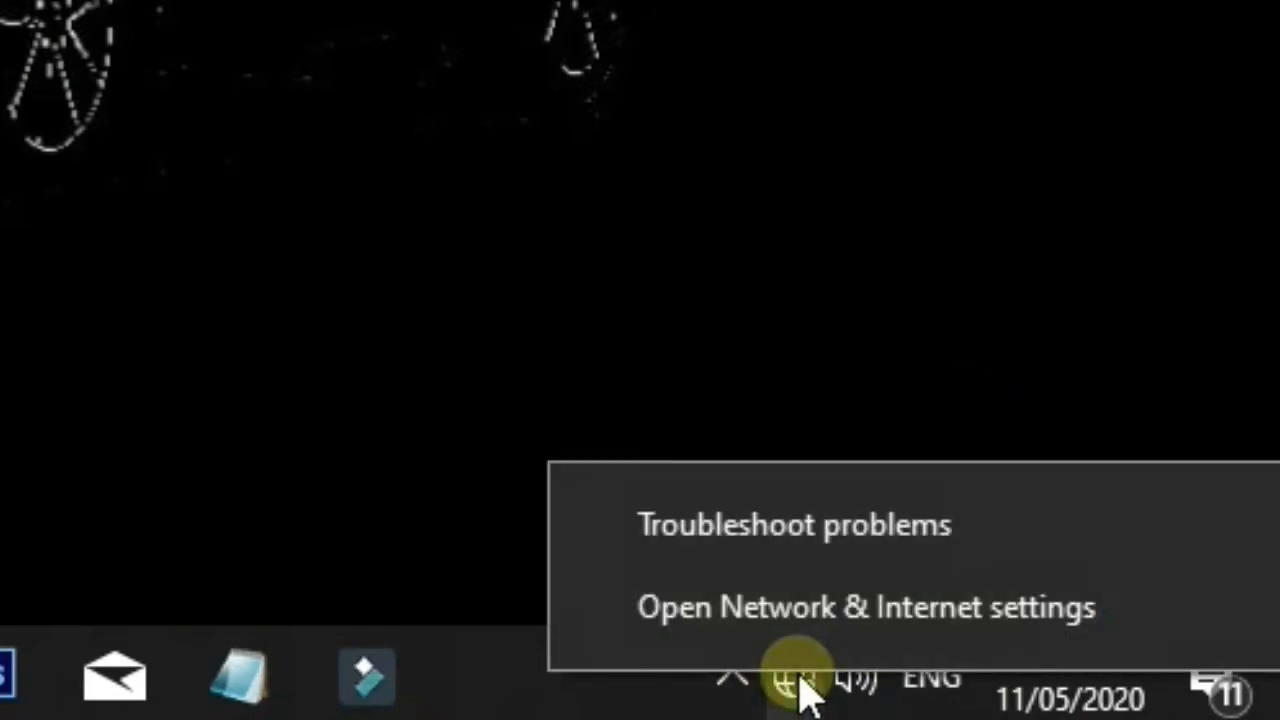
left_click(798, 524)
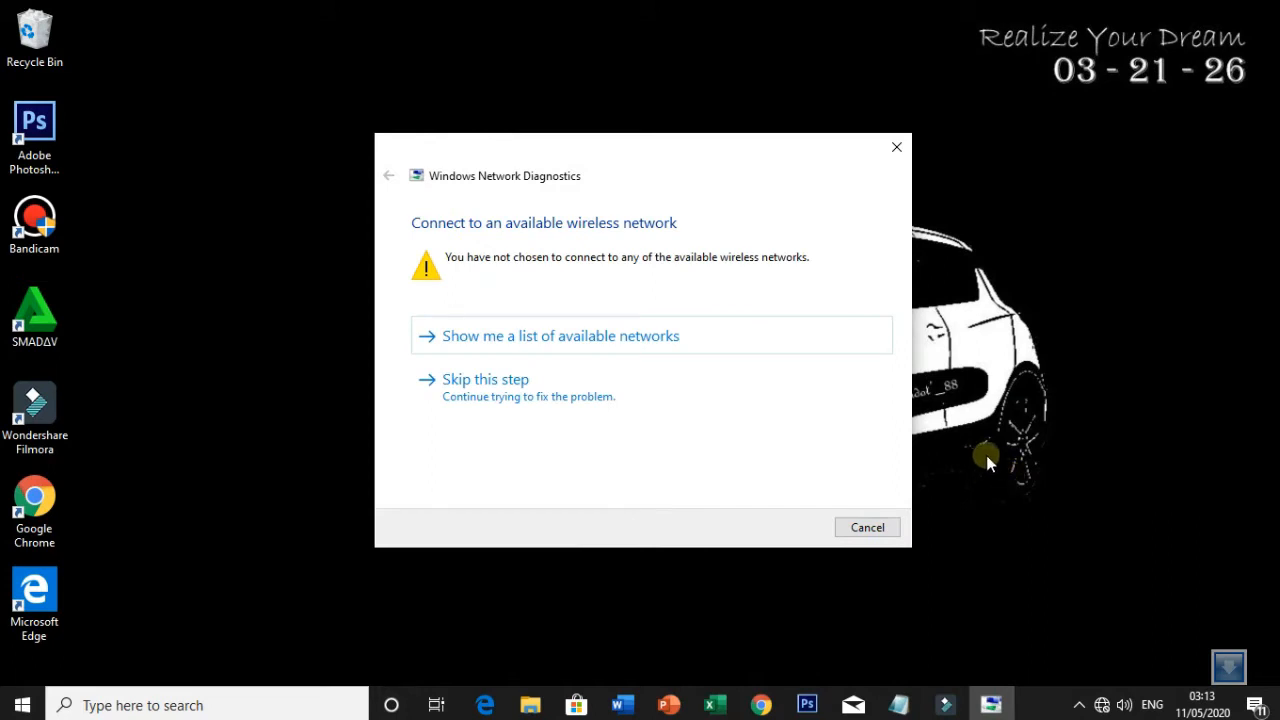
left_click(492, 385)
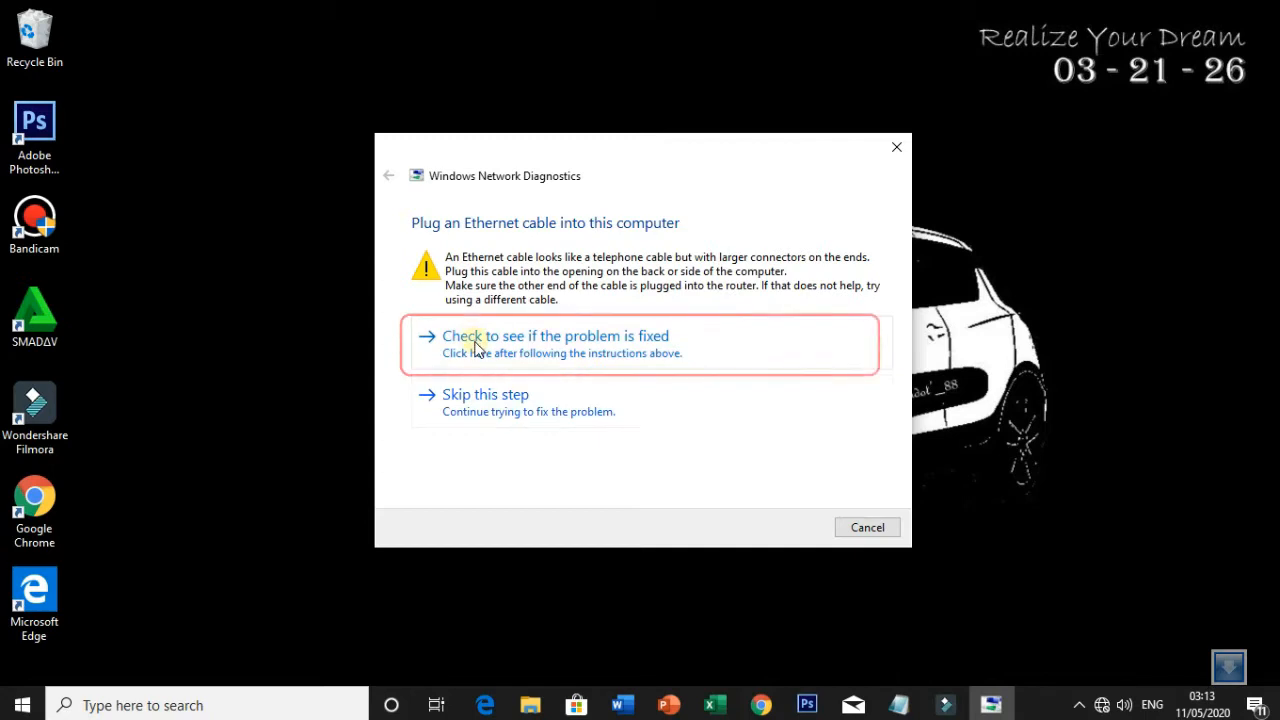
left_click(613, 342)
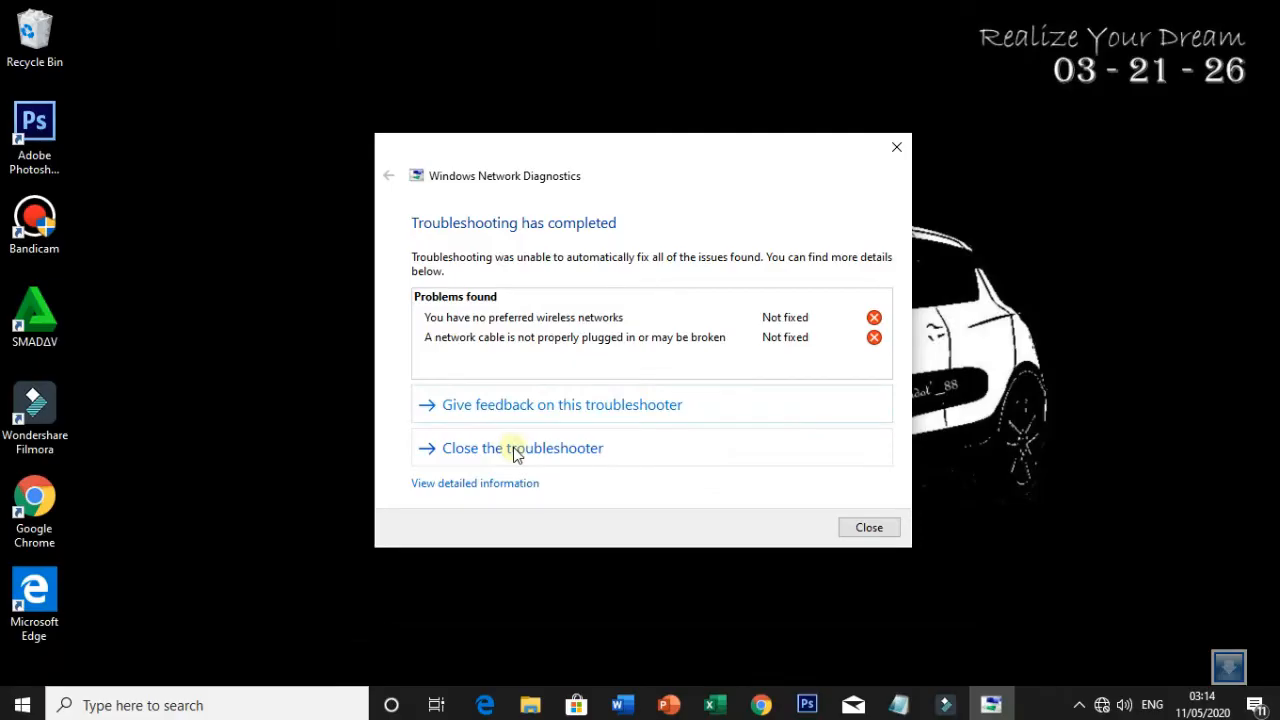
left_click(515, 452)
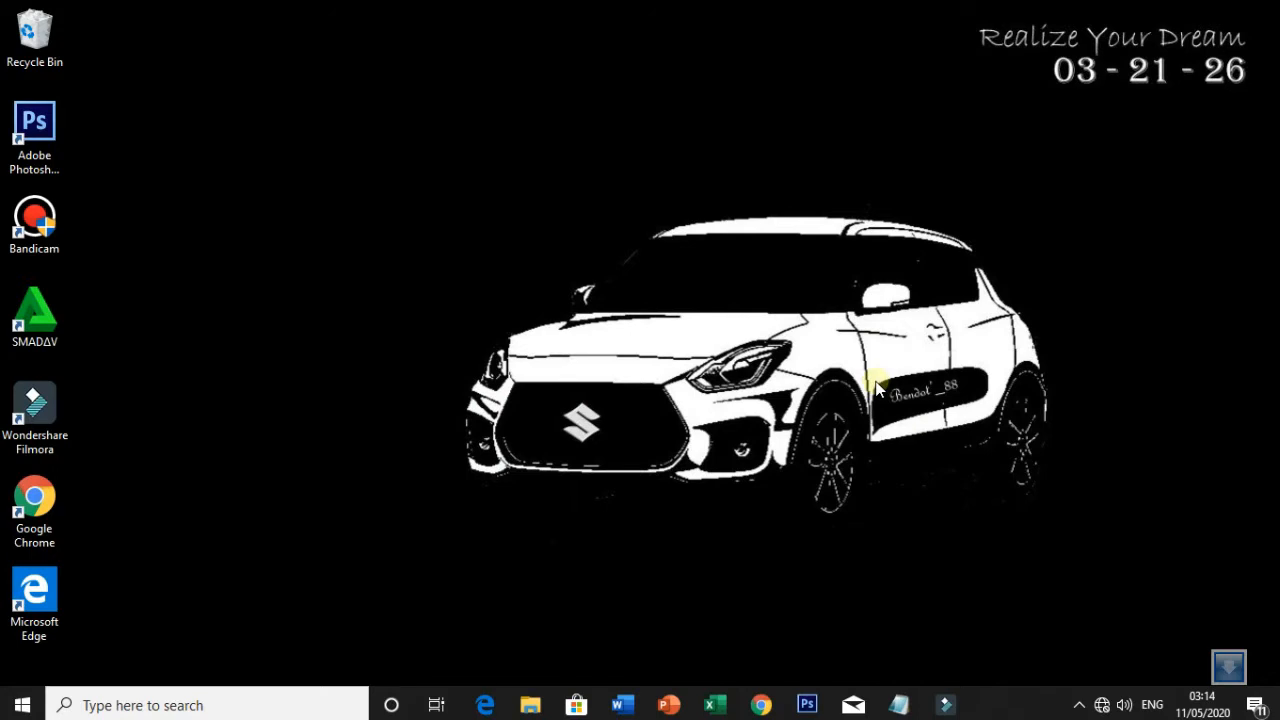
Try to connect to the secured WiFi network by entering its network security key and allowing the PC to be discoverable.
left_click(1102, 705)
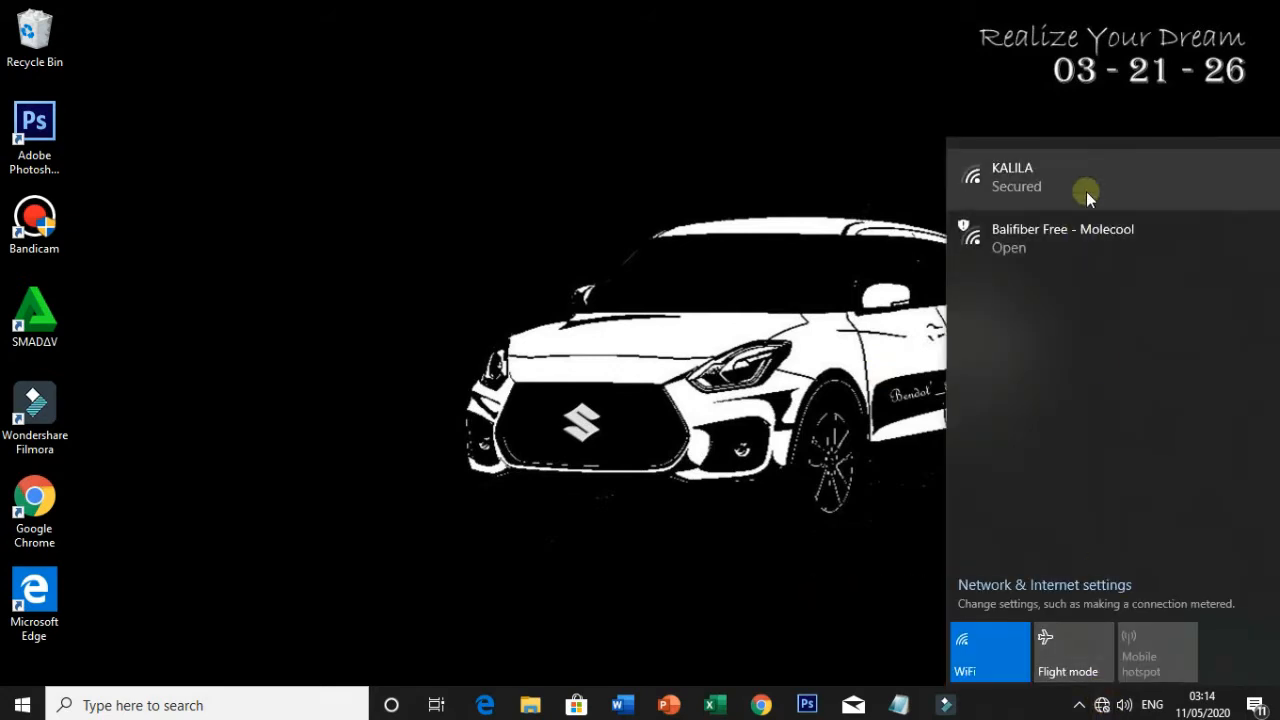
left_click(1082, 176)
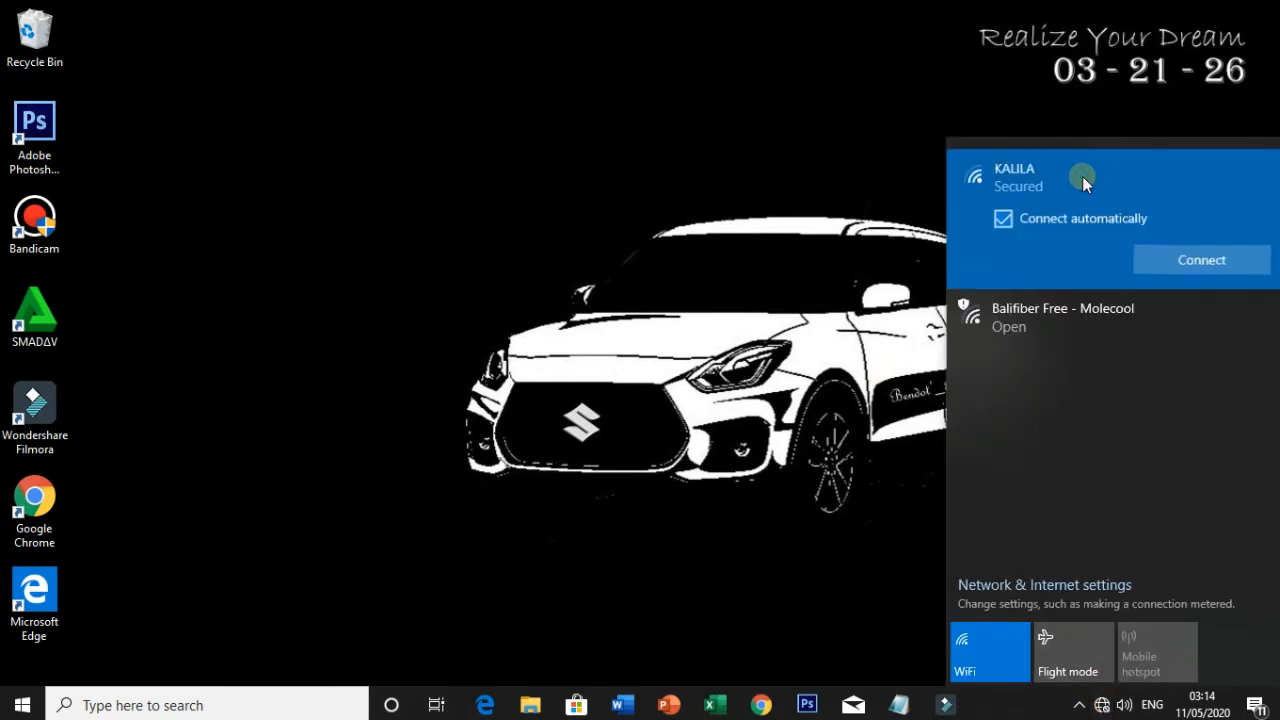
left_click(1214, 267)
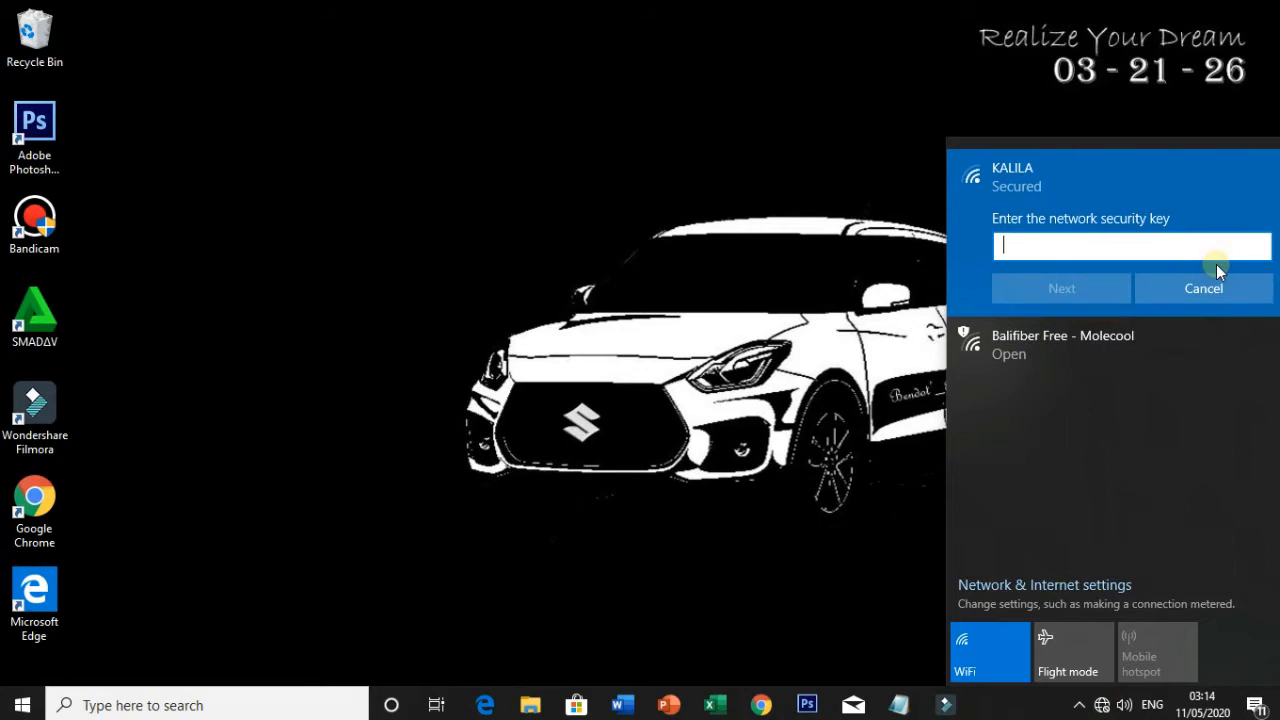
type("••••••••")
left_click(1073, 290)
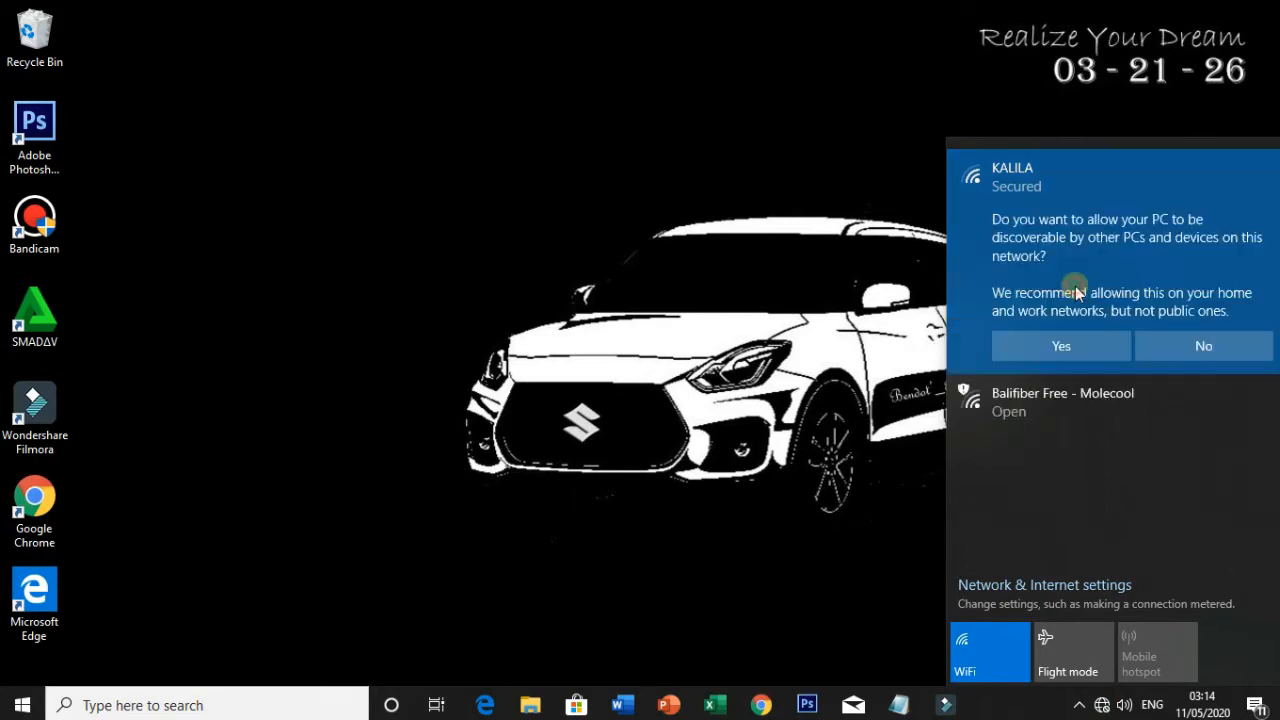
left_click(1064, 348)
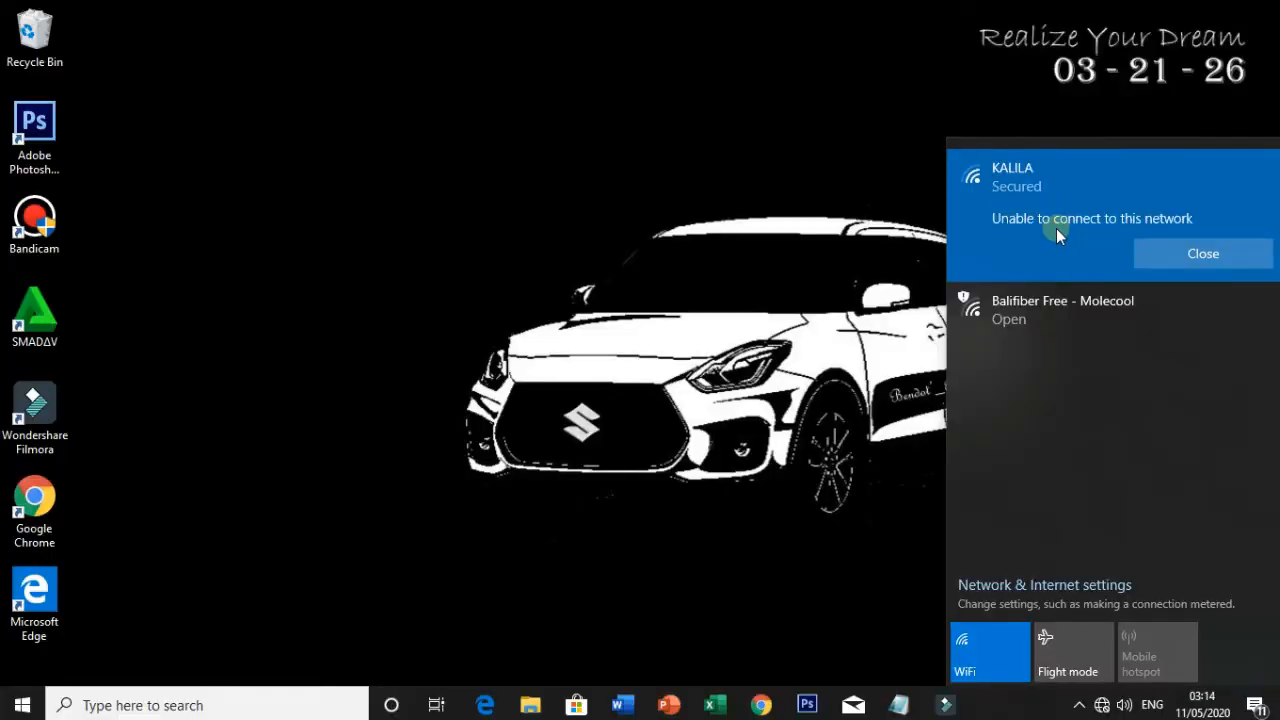
Leave the connection attempt and check the list of available WiFi networks again.
right_click(752, 217)
left_click(829, 273)
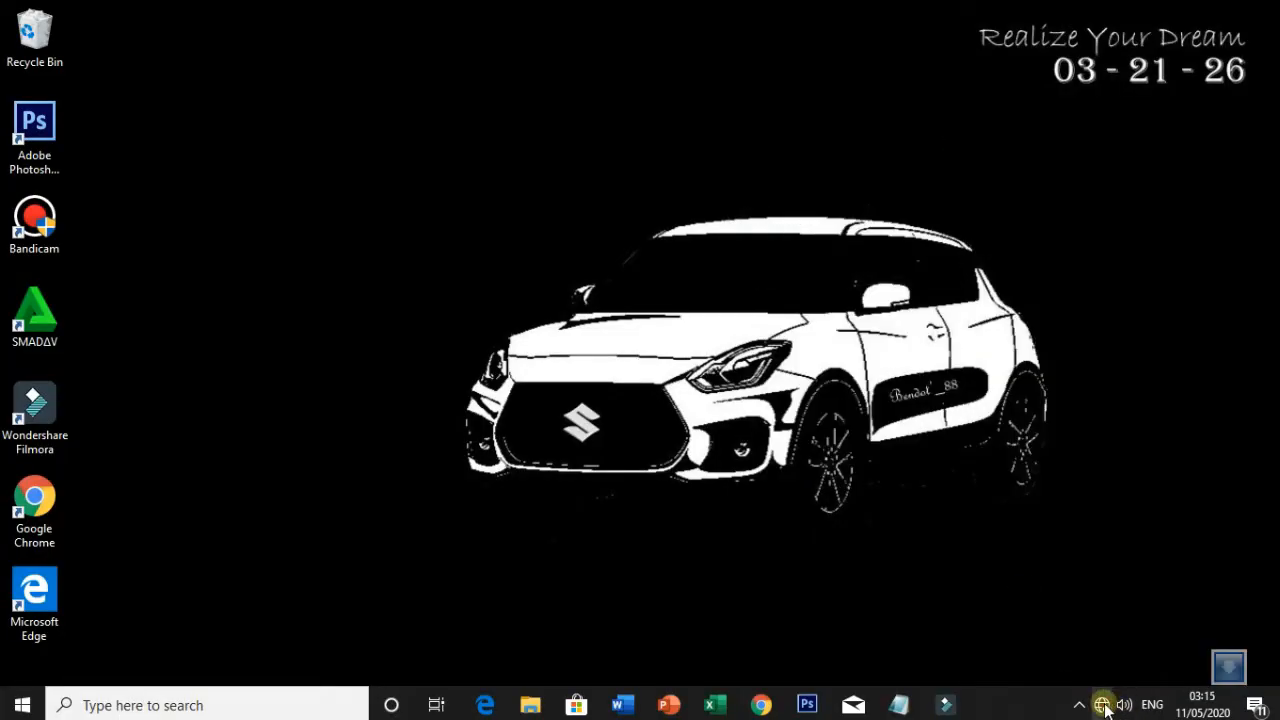
left_click(1104, 706)
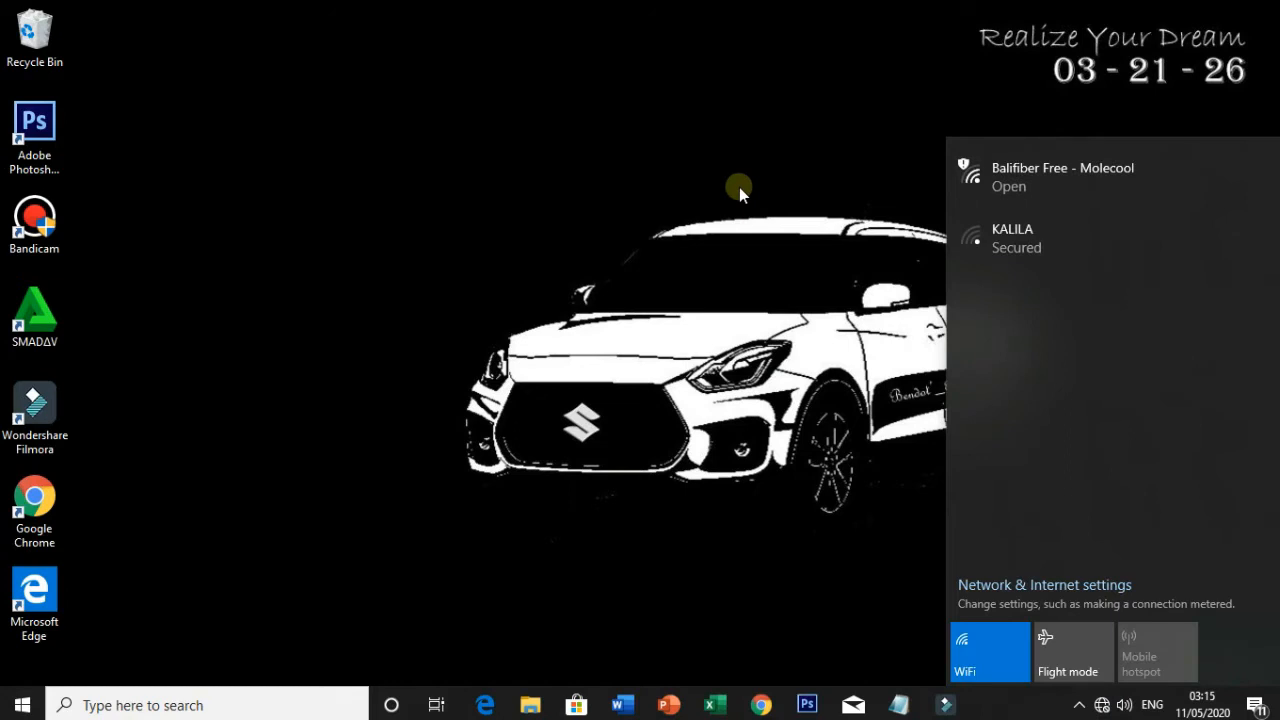
right_click(739, 187)
left_click(806, 248)
right_click(740, 160)
left_click(798, 215)
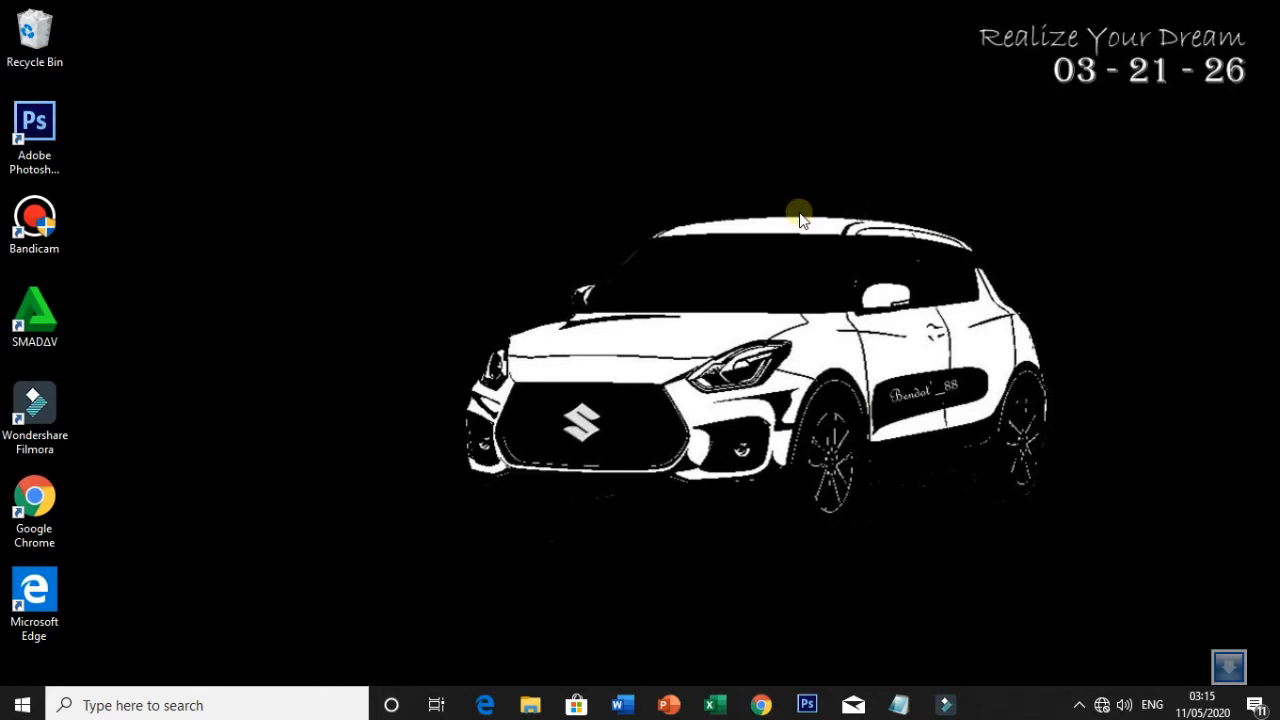
right_click(785, 157)
left_click(860, 212)
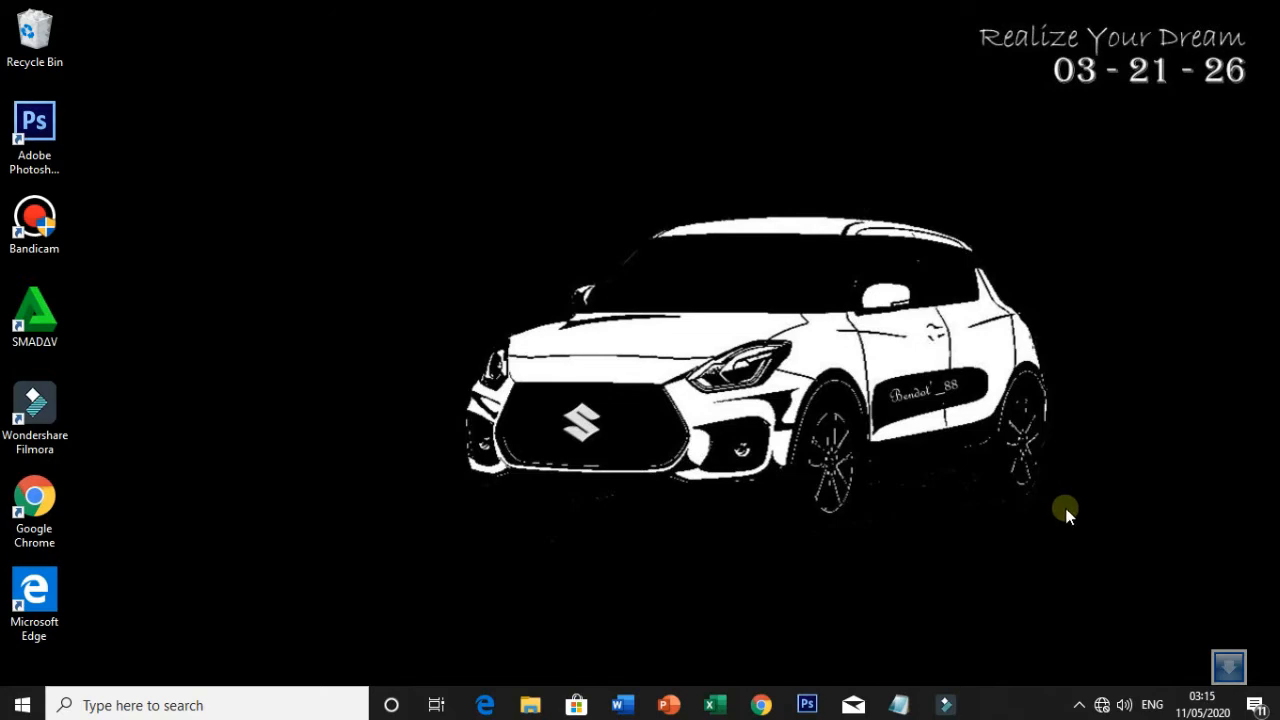
Open the network adapter settings by way of Network & Internet settings and the Network and Sharing Centre.
right_click(1100, 704)
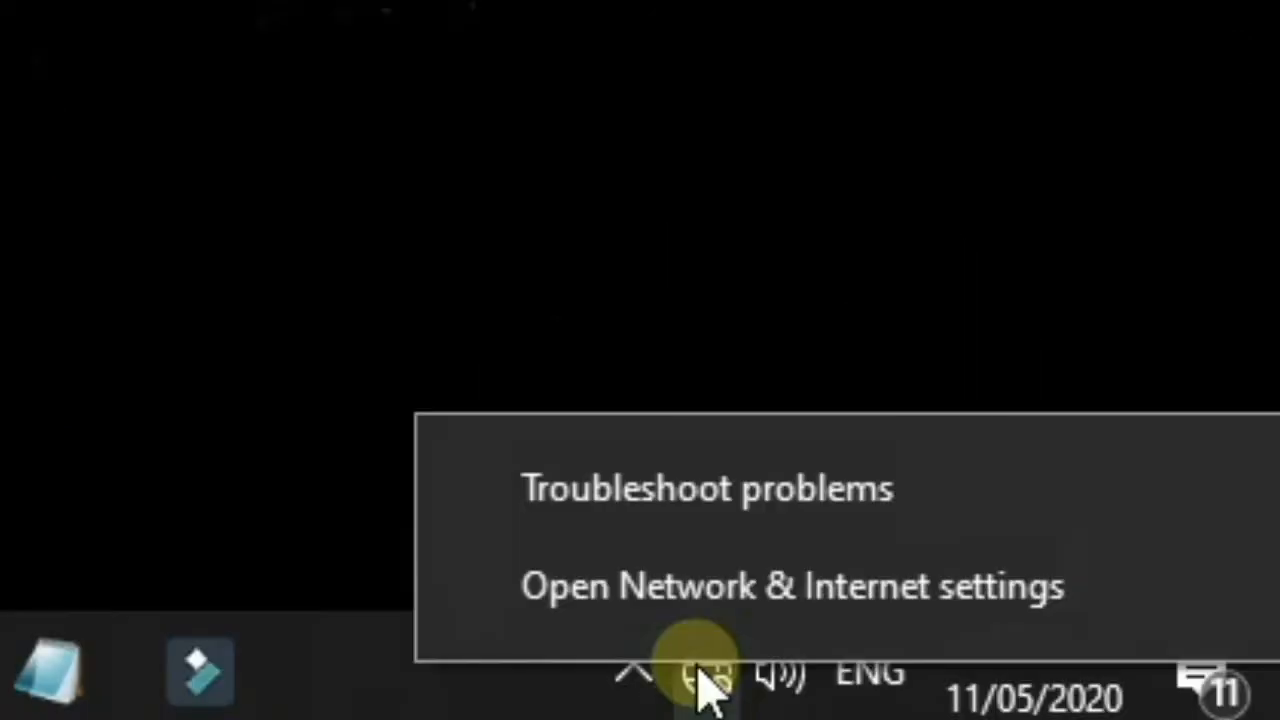
left_click(688, 584)
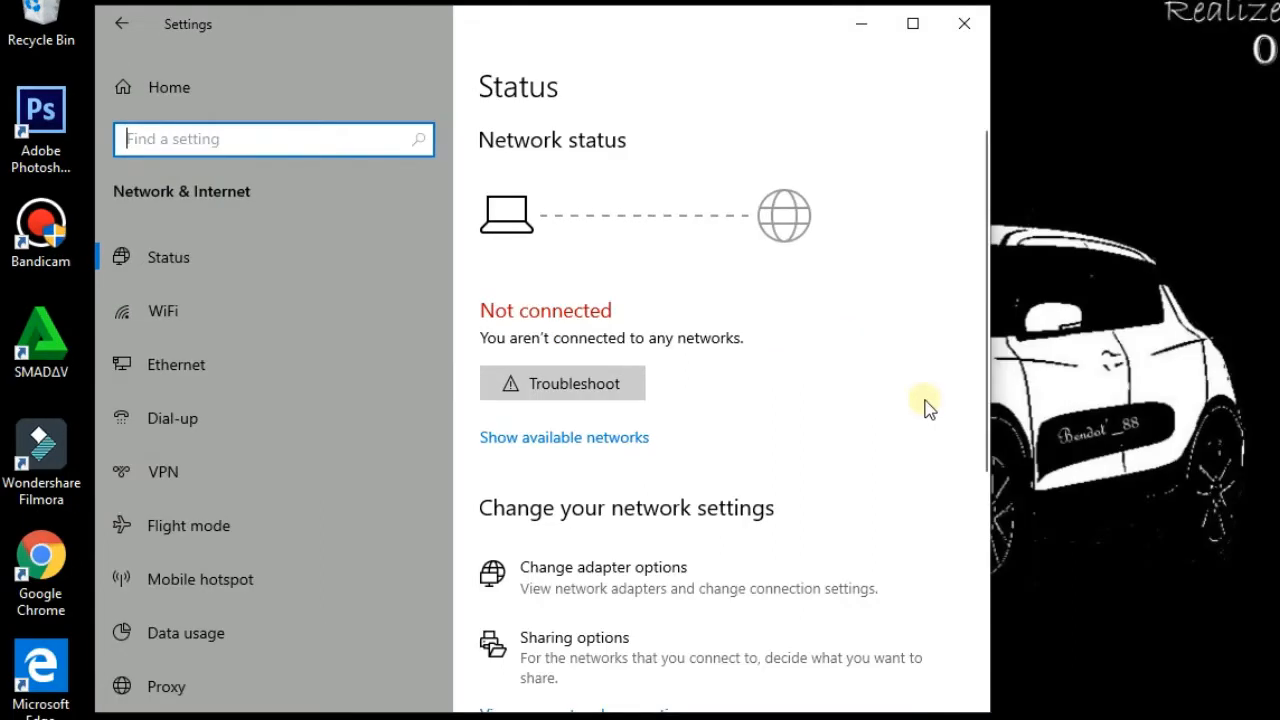
left_click(894, 392)
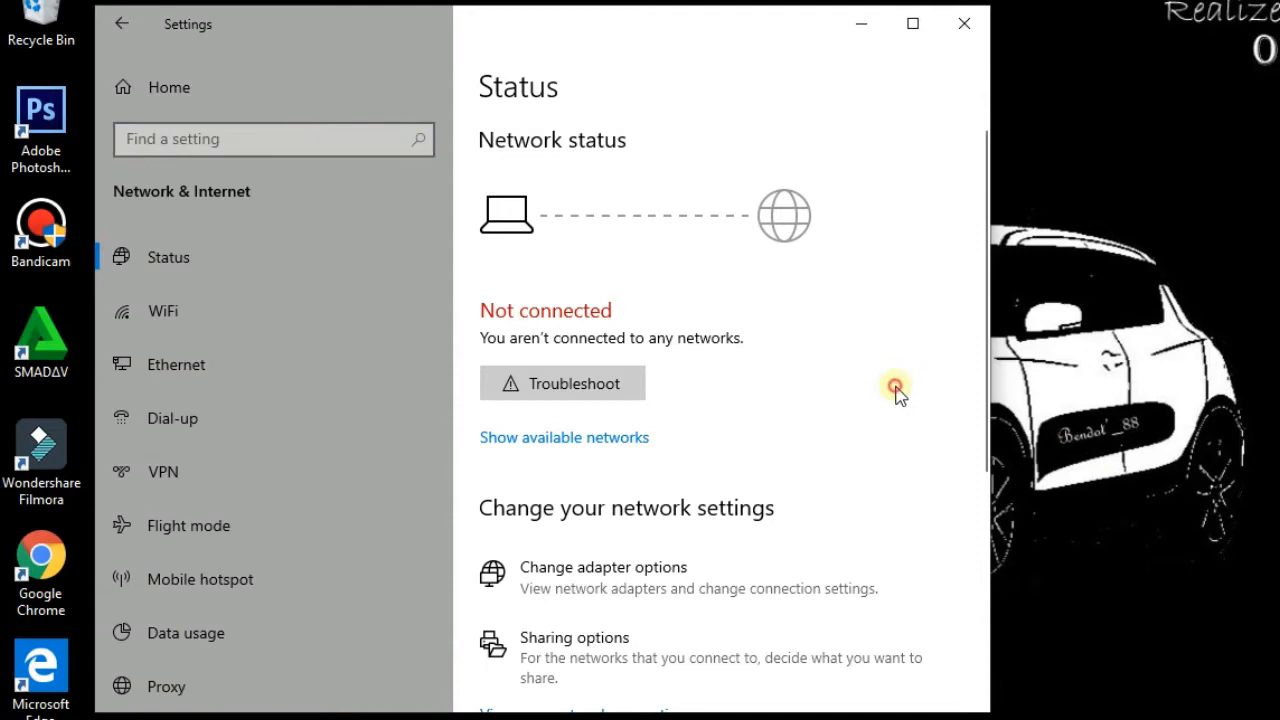
scroll(897, 392, "down", 3)
scroll(897, 392, "down", 2)
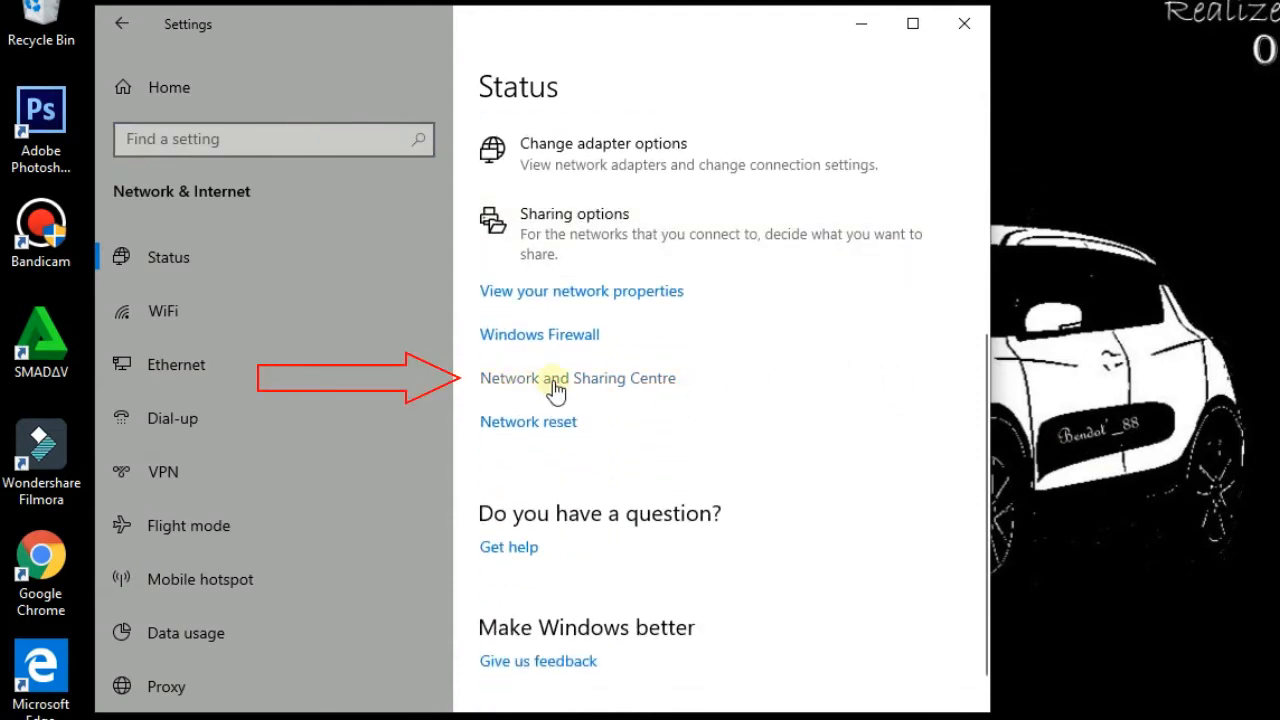
left_click(609, 391)
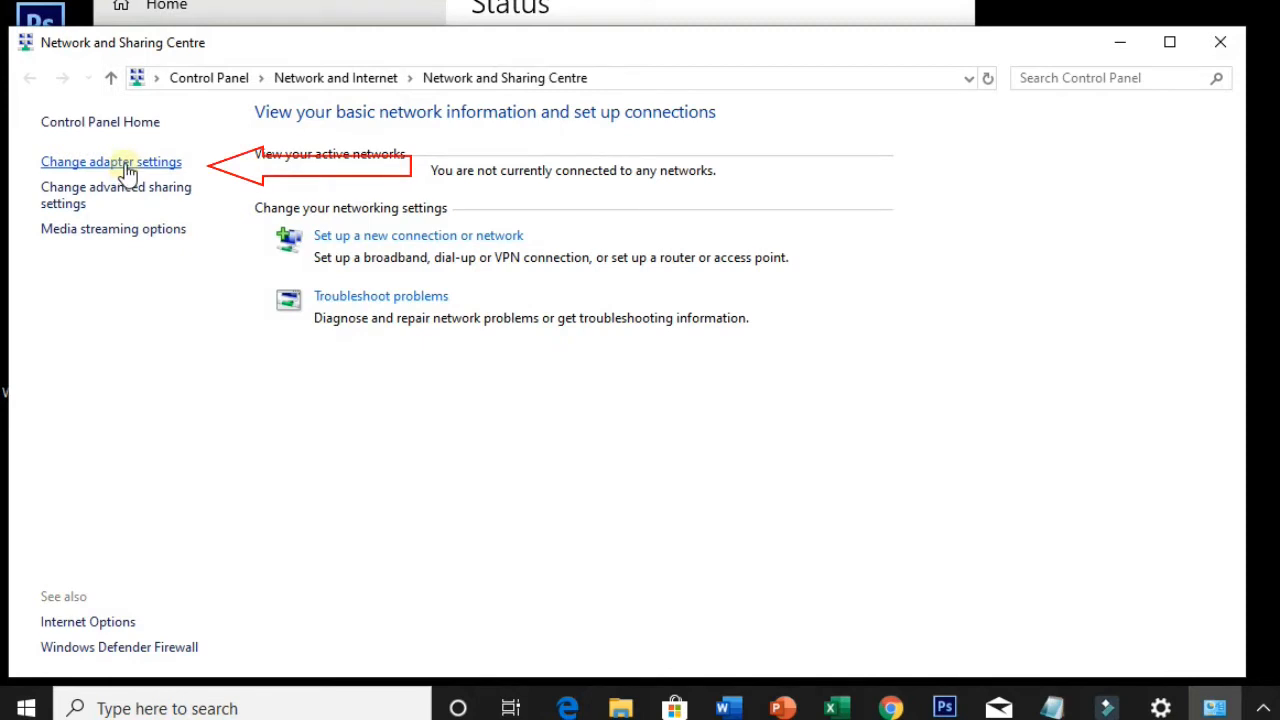
left_click(127, 172)
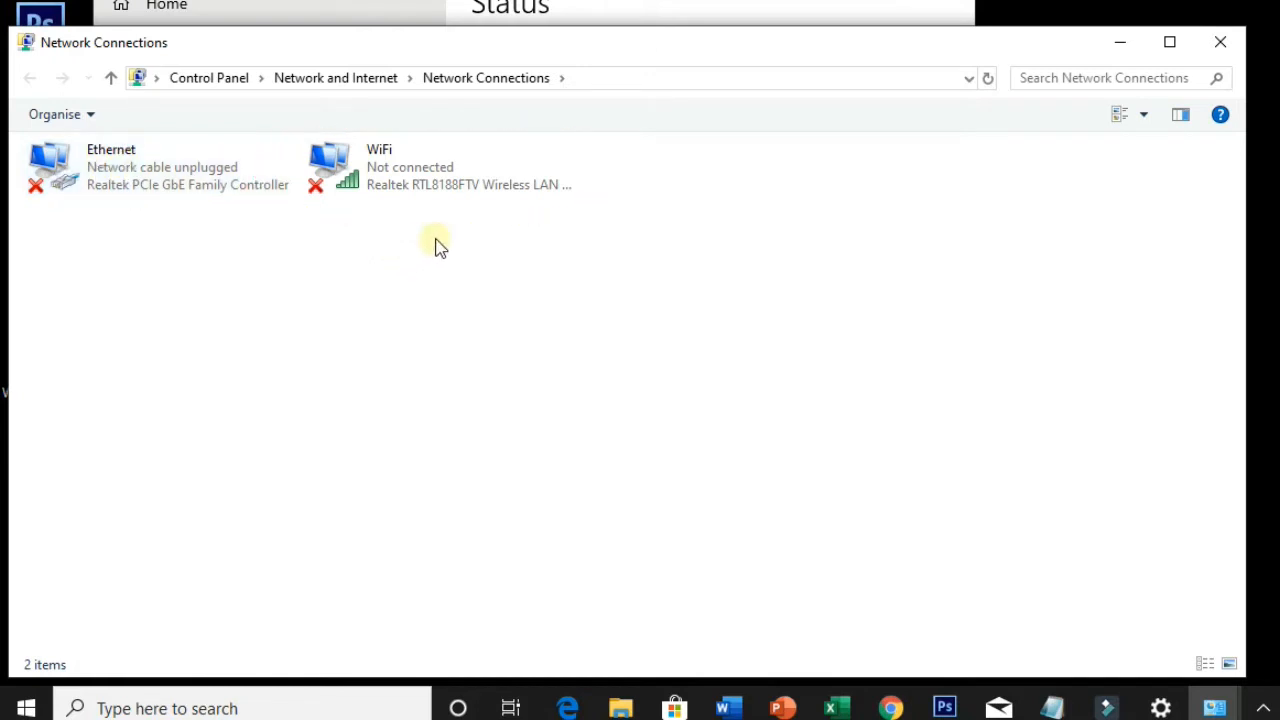
right_click(447, 177)
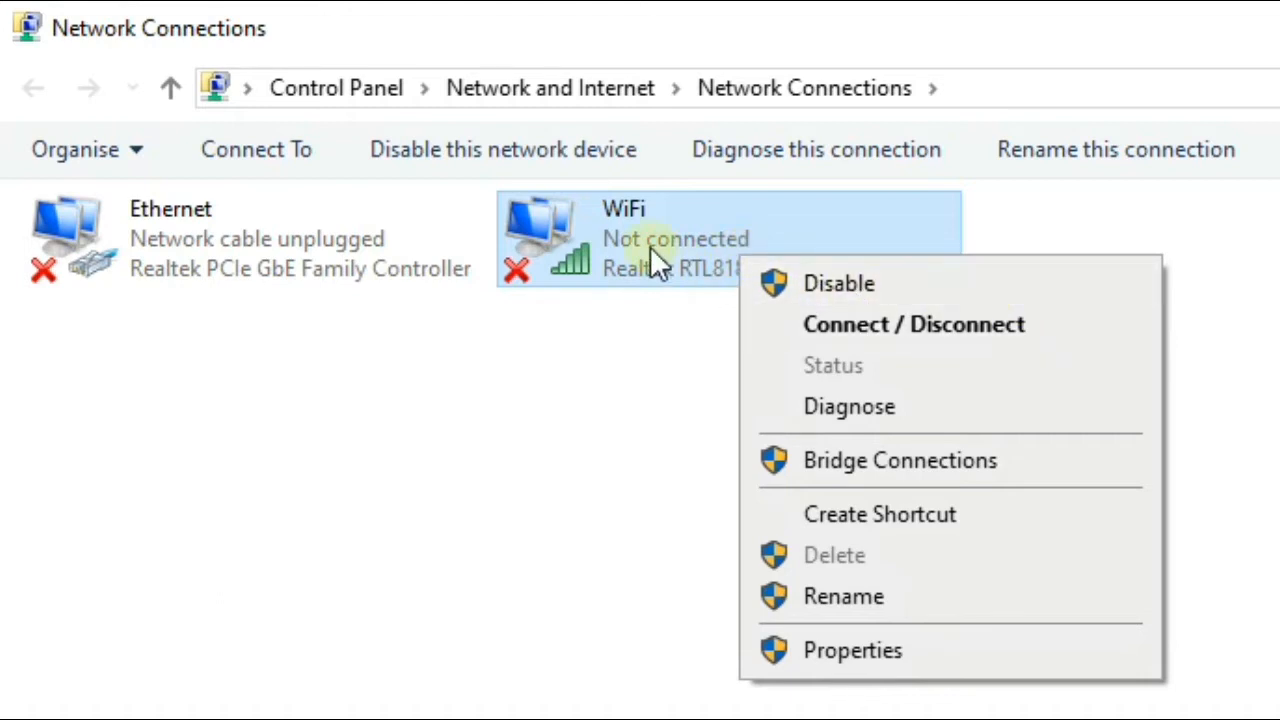
left_click(655, 456)
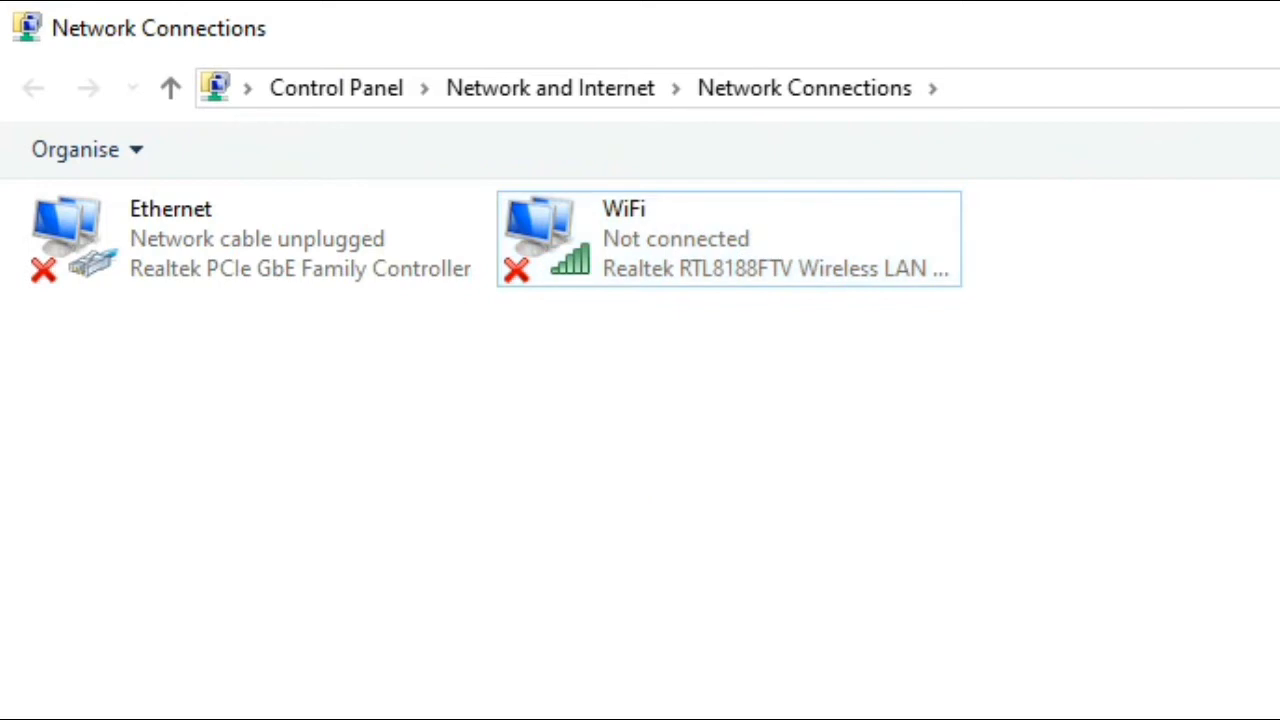
left_click(770, 236)
right_click(769, 240)
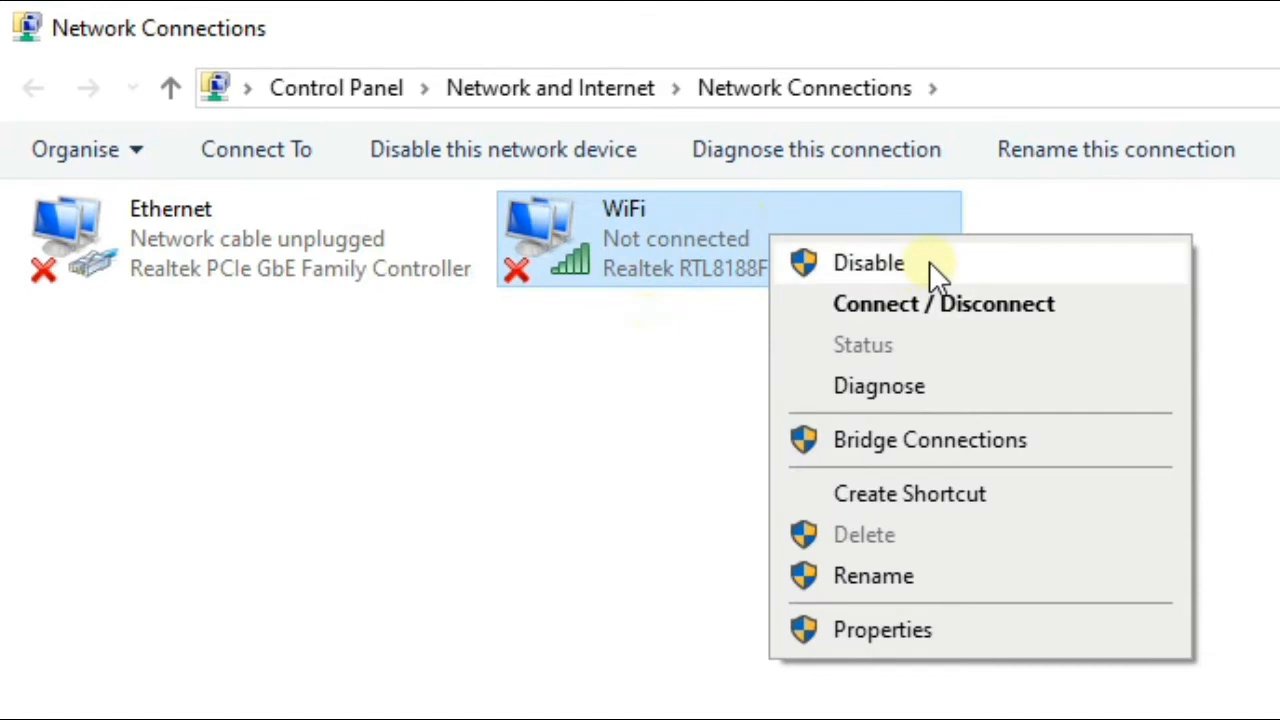
left_click(652, 378)
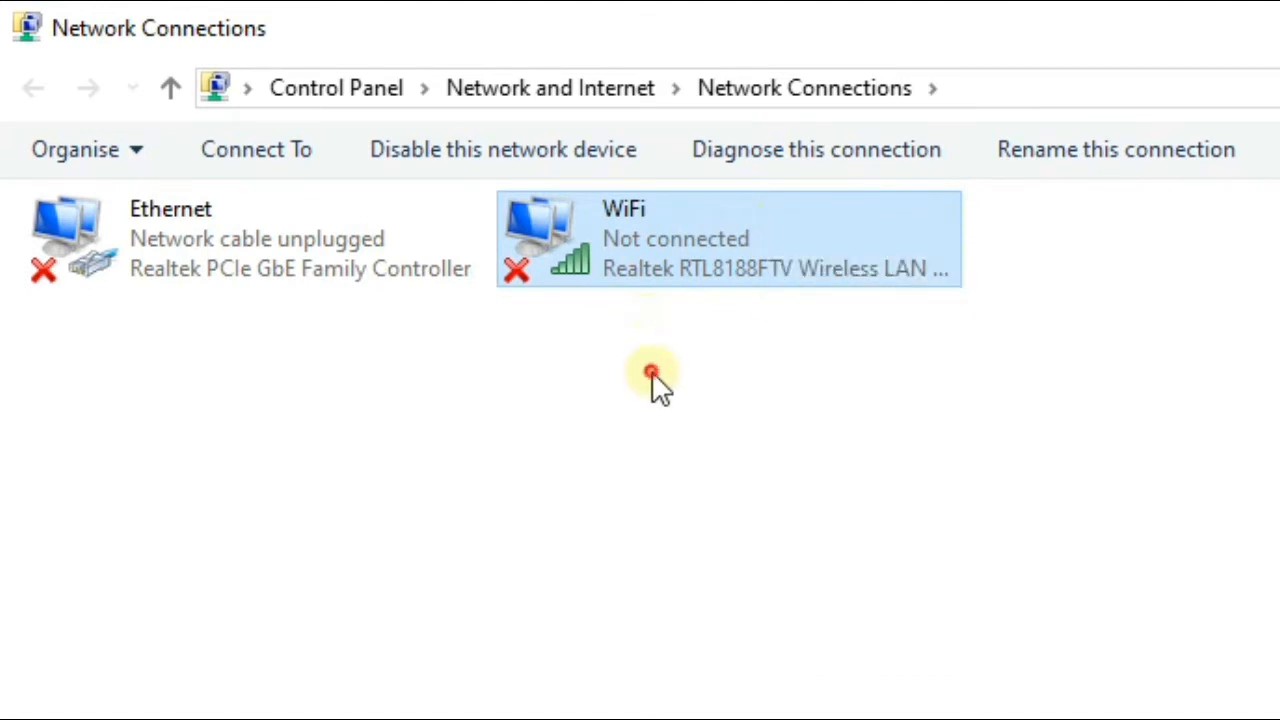
Disable the WiFi connection of the Realtek RTL8188FTV wireless adapter in Network Connections.
right_click(709, 246)
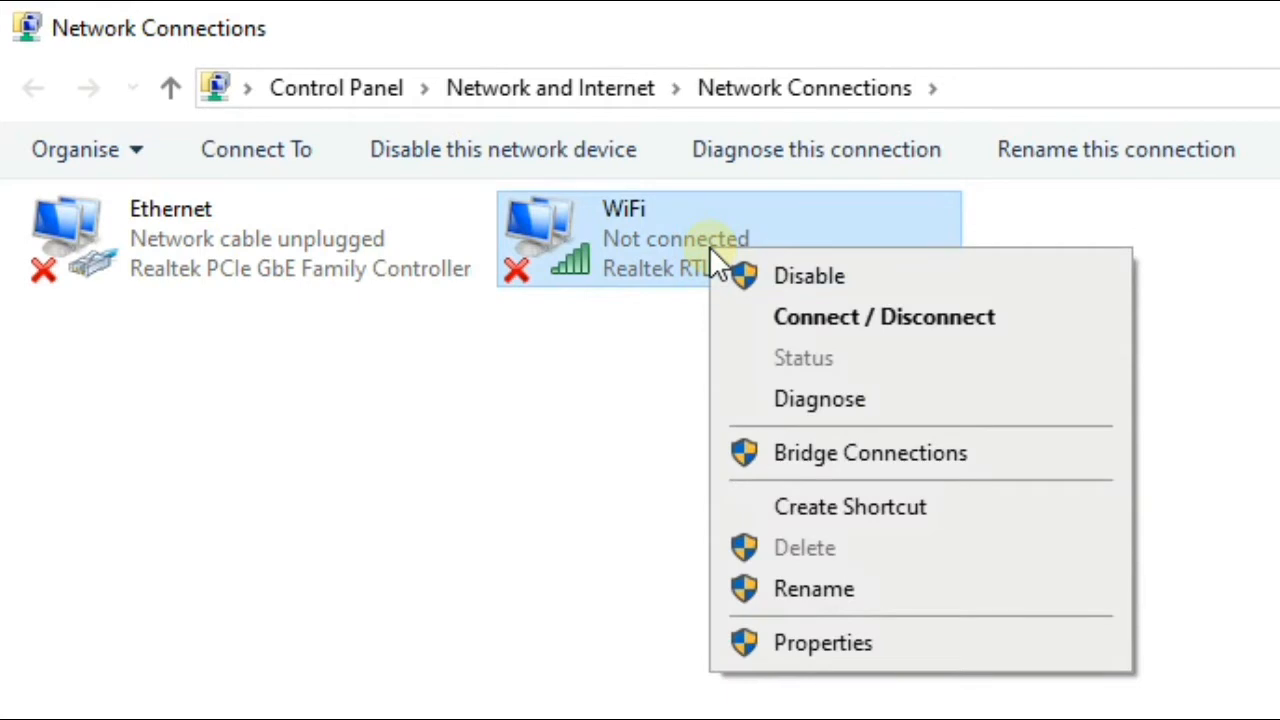
left_click(1017, 282)
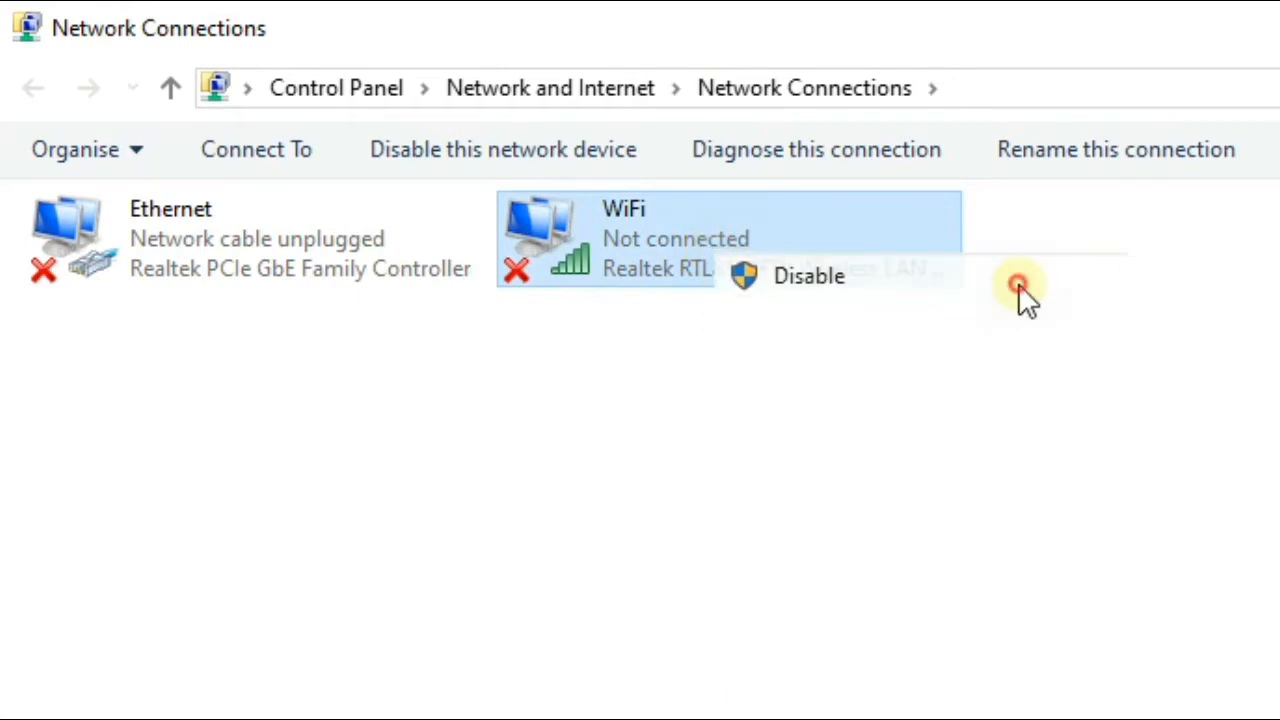
left_click(728, 460)
right_click(776, 252)
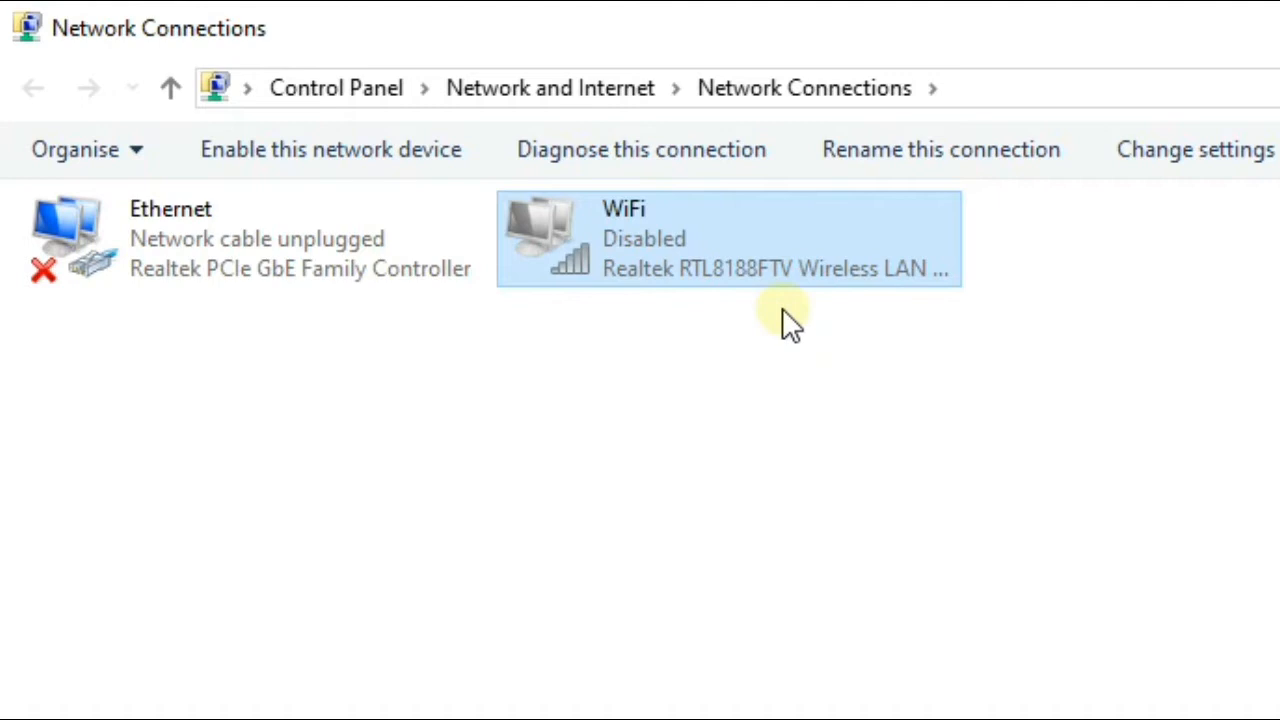
Enable the disabled WiFi connection of the Realtek RTL8188FTV wireless adapter again.
right_click(730, 237)
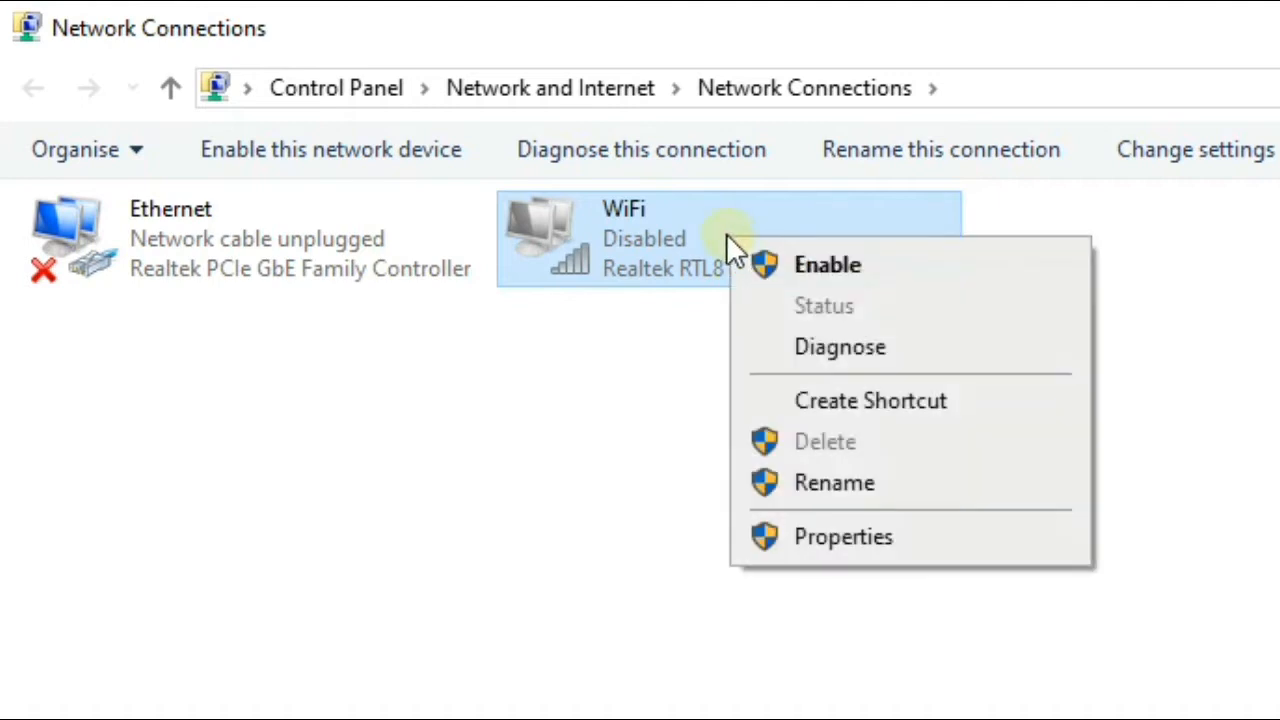
left_click(1022, 265)
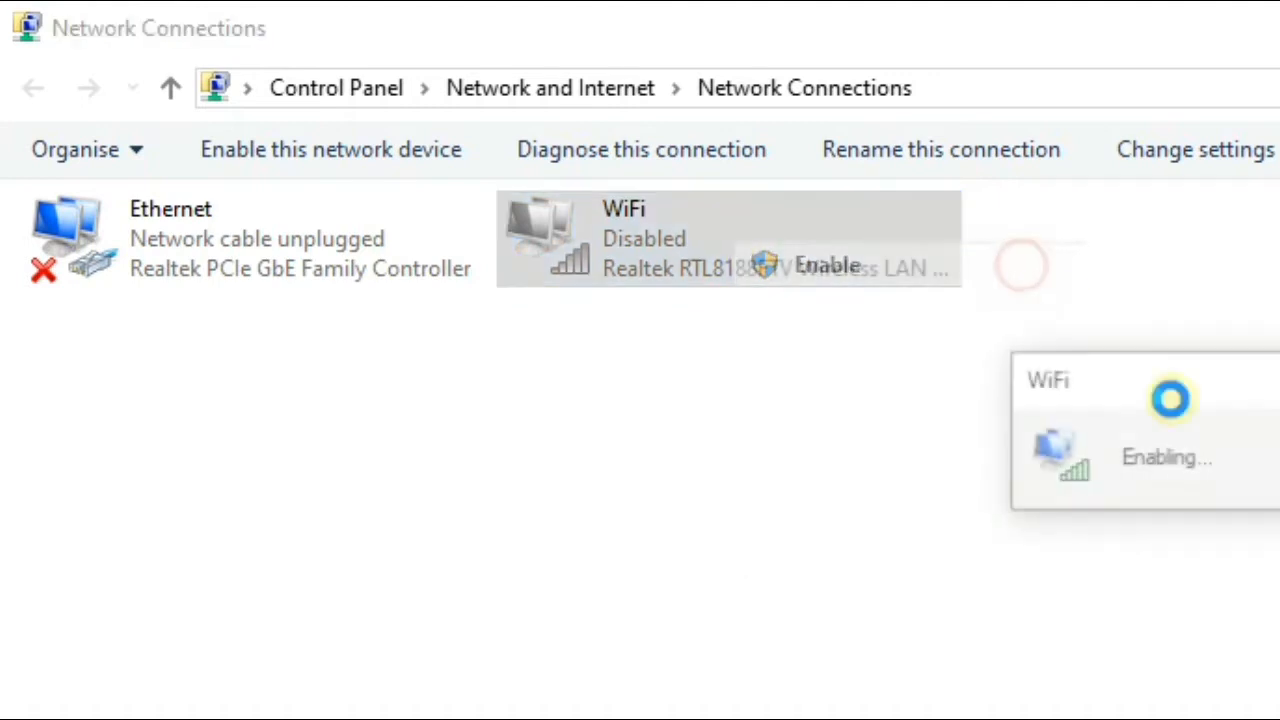
left_click(697, 449)
left_click(745, 257)
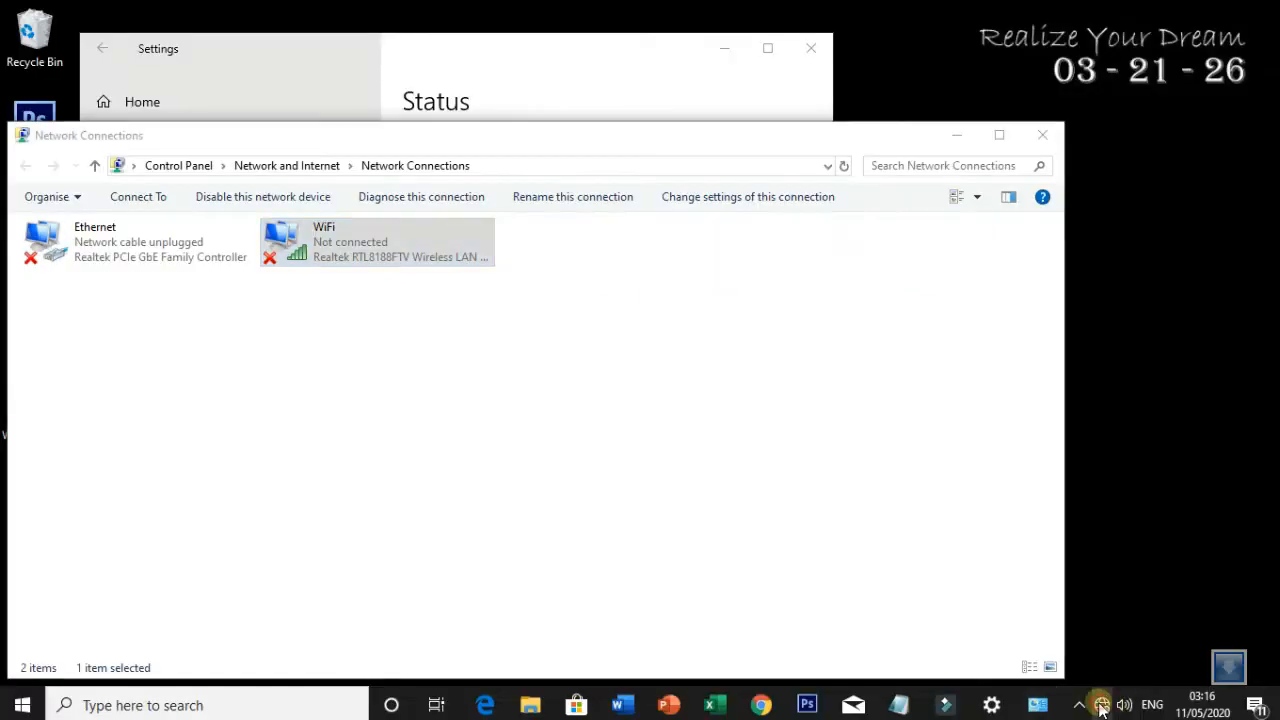
Try to connect to the secured WiFi network with its network security key, allowing the PC to be discoverable, and leave the network list.
left_click(1101, 705)
left_click(1106, 187)
left_click(1204, 260)
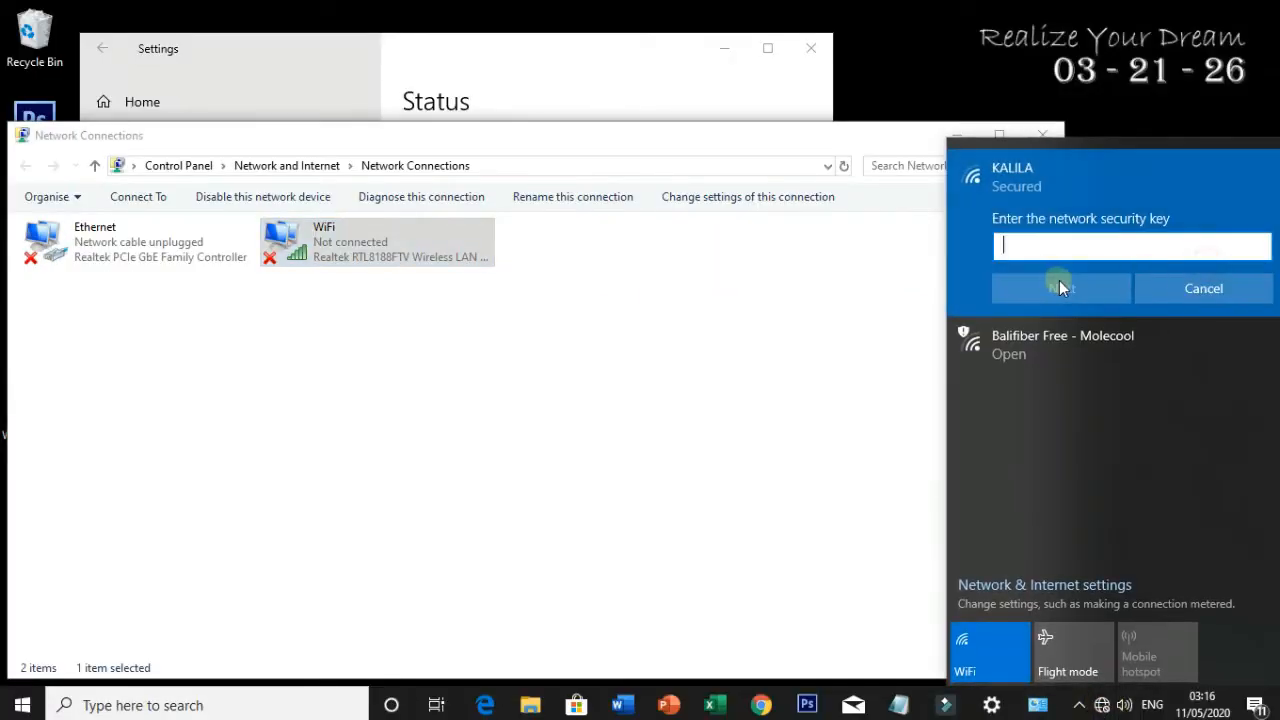
type("•••••")
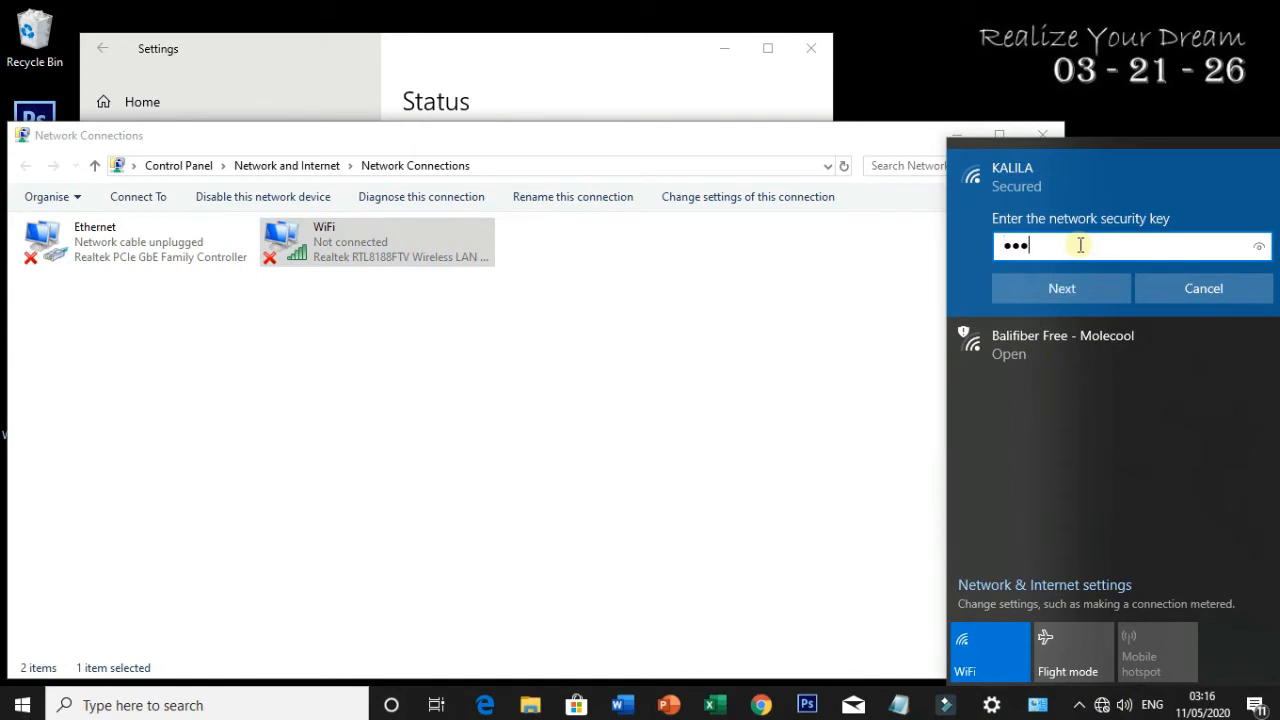
key("BackSpace")
key("BackSpace")
key("BackSpace")
key("BackSpace")
key("BackSpace")
type("••••••••")
left_click(1045, 288)
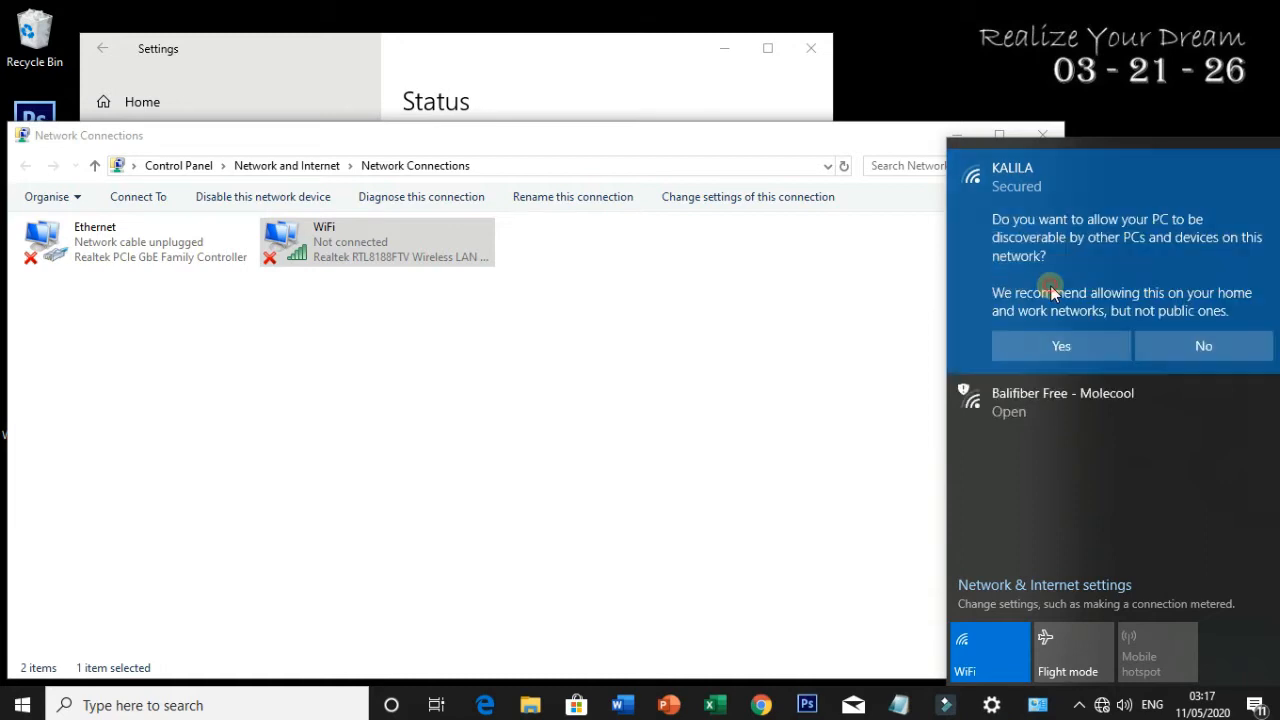
left_click(1057, 350)
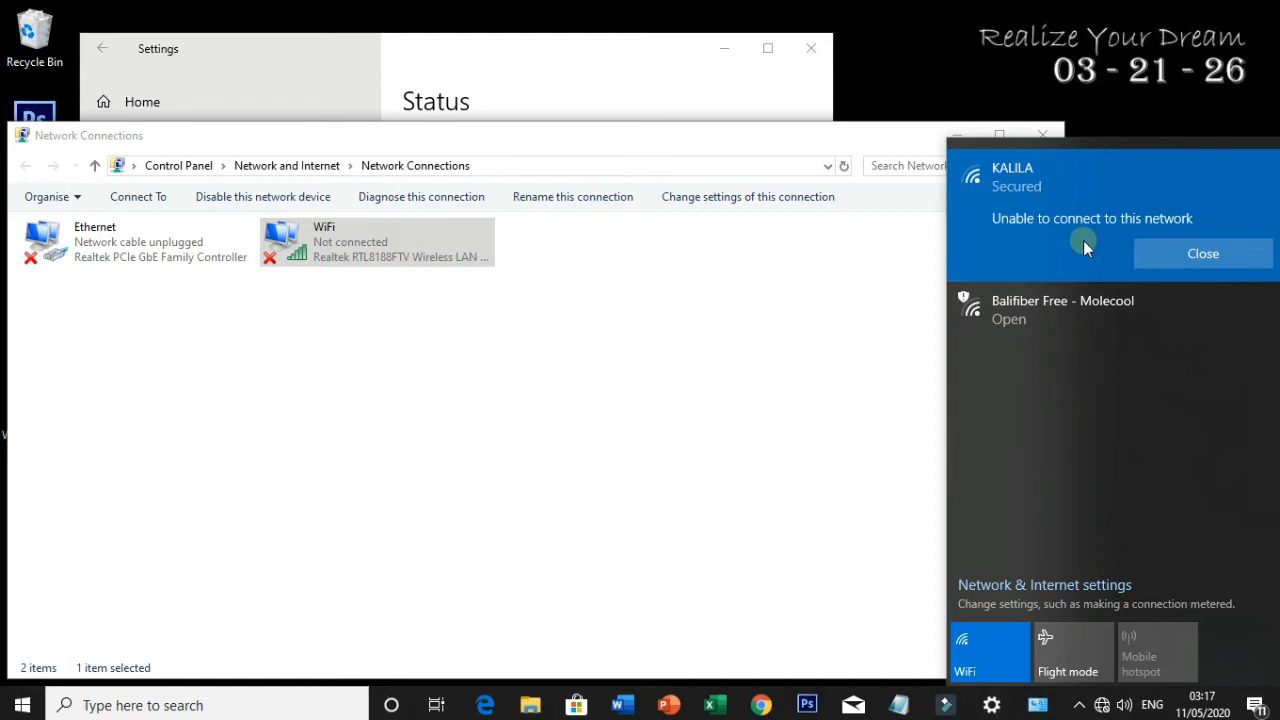
left_click(507, 351)
Open the Internet Protocol Version 4 (TCP/IPv4) properties of the WiFi connection.
left_click(378, 251)
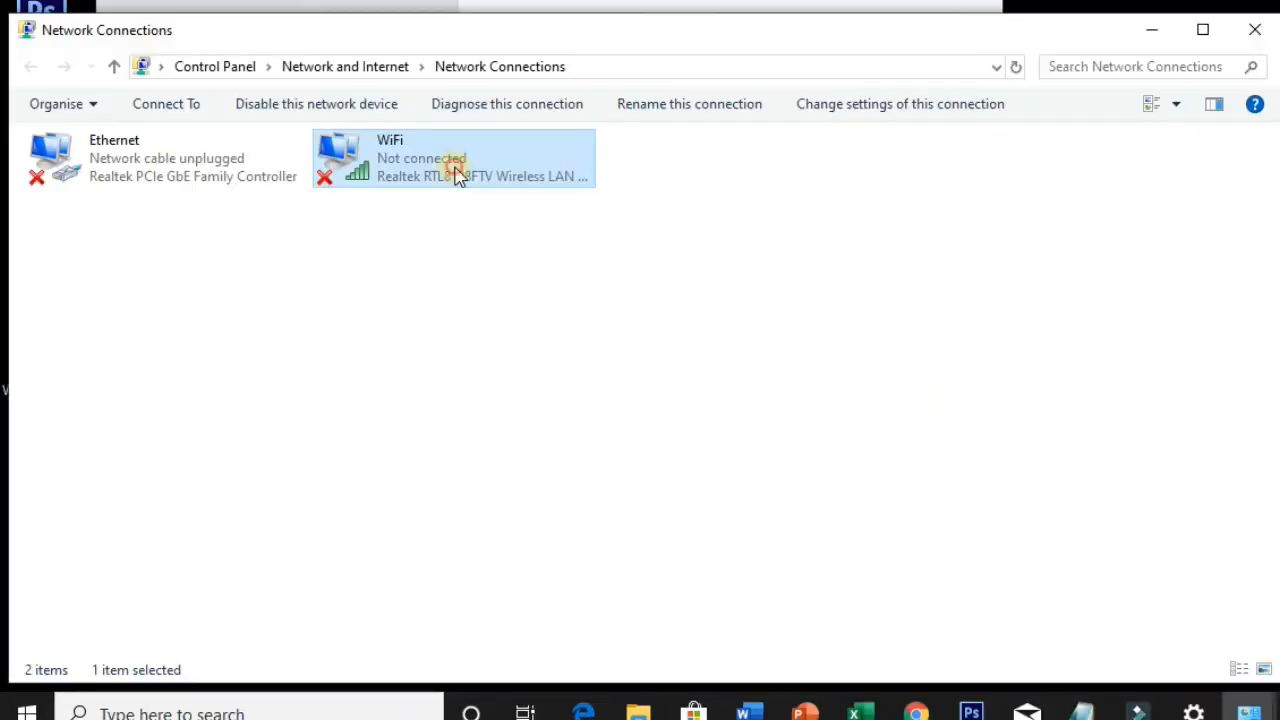
right_click(456, 174)
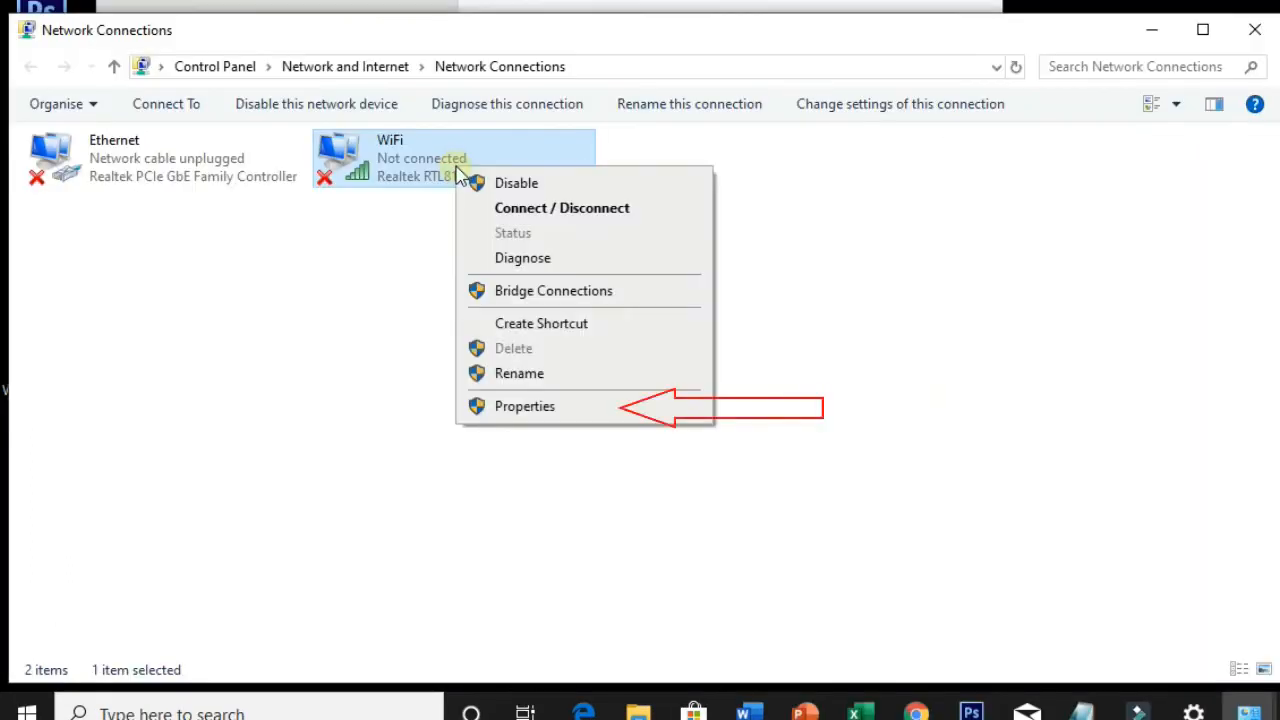
left_click(563, 407)
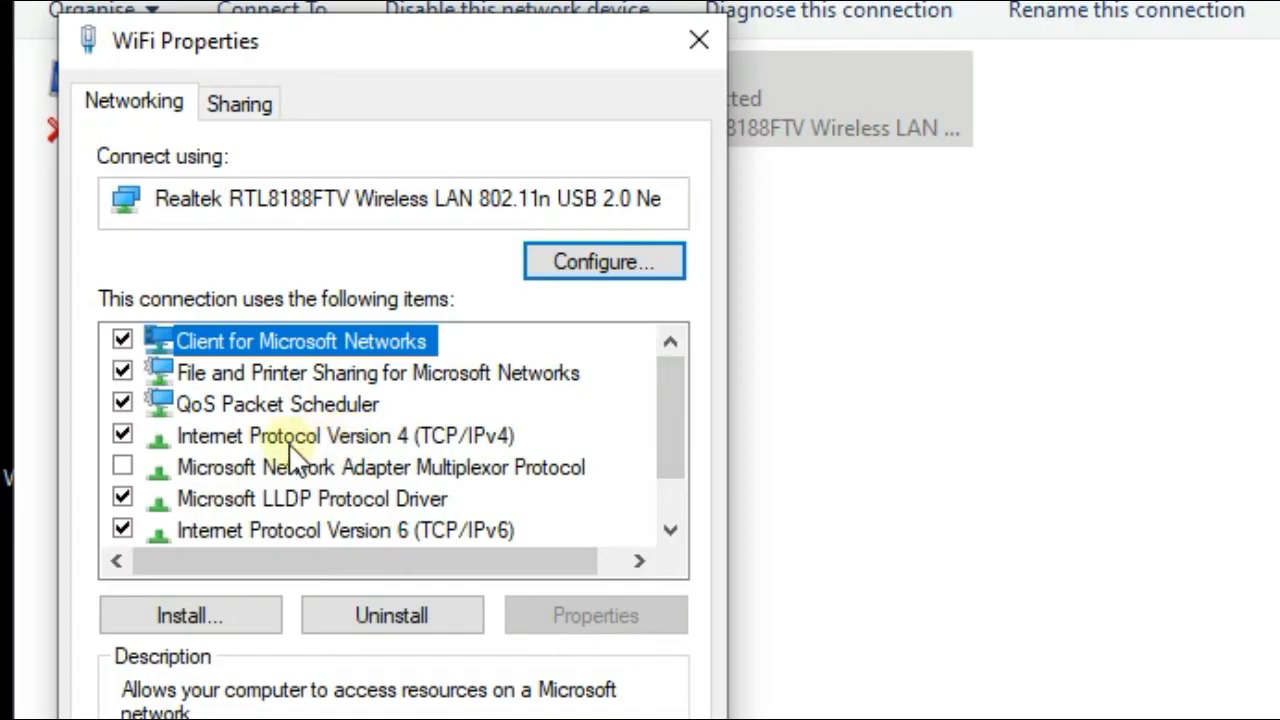
left_click(376, 436)
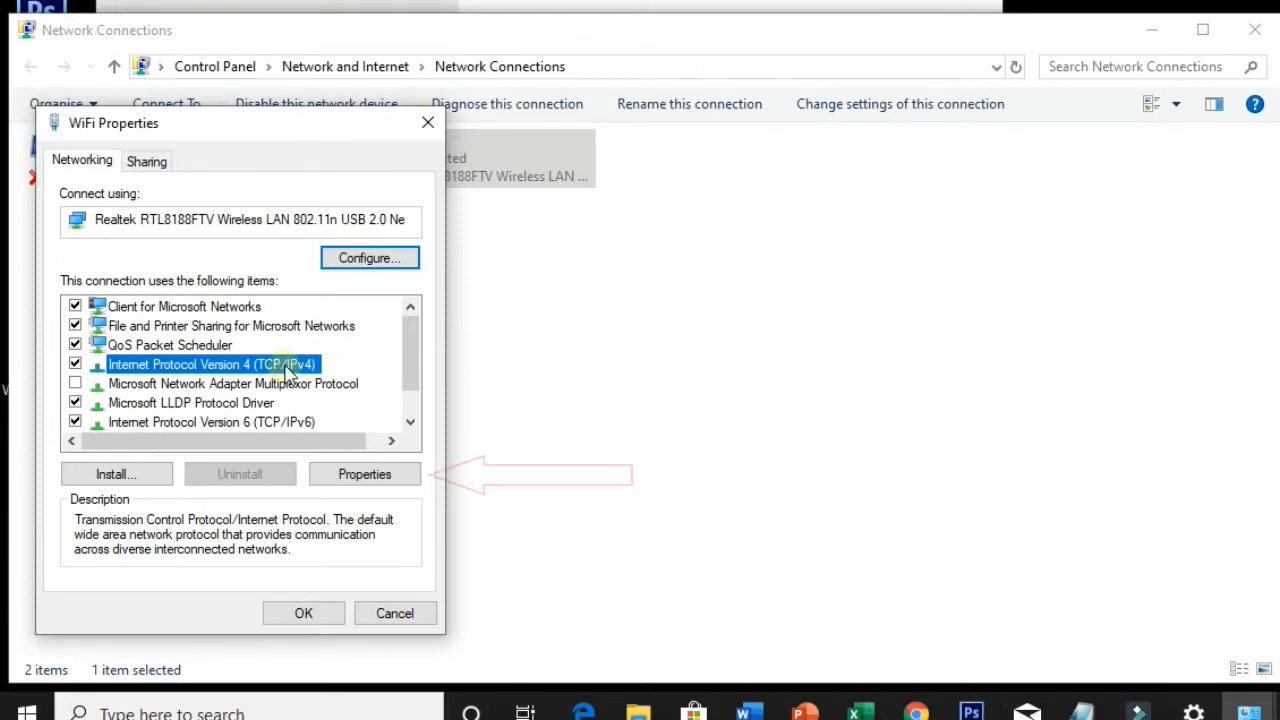
left_click(383, 480)
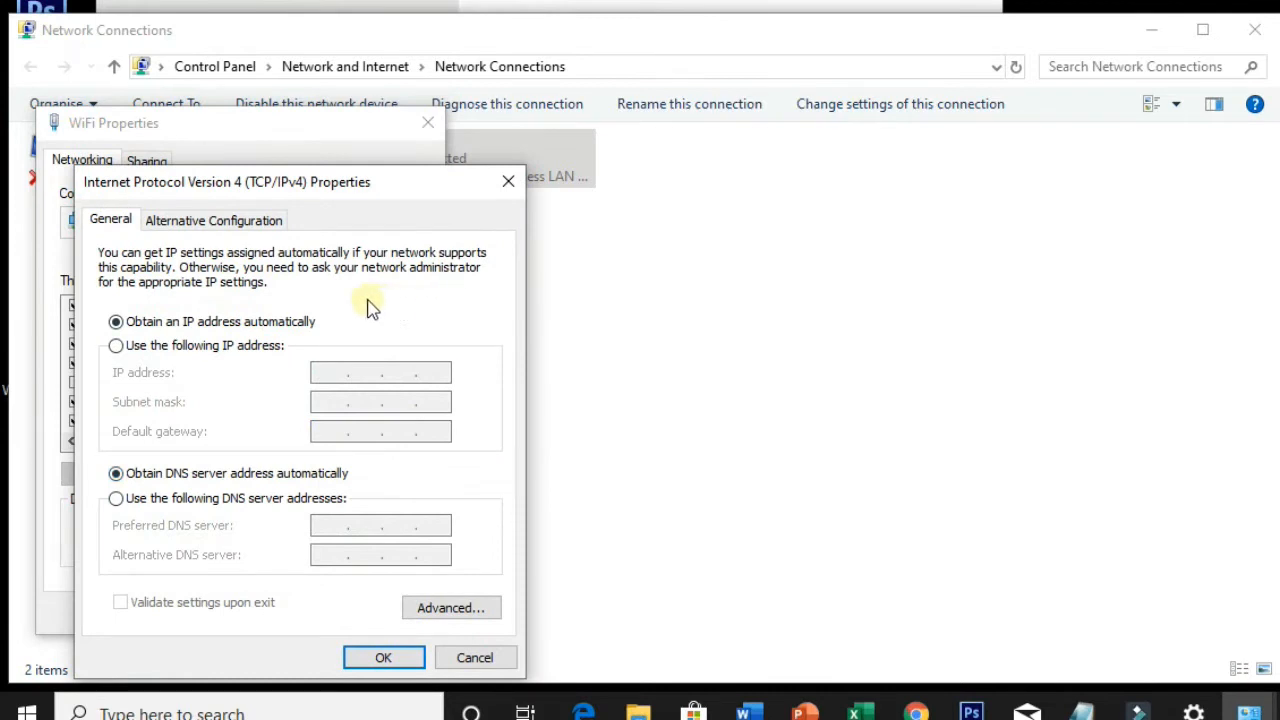
Set IPv4 to obtain the IP address and DNS server address automatically, and close the WiFi properties.
left_click(116, 345)
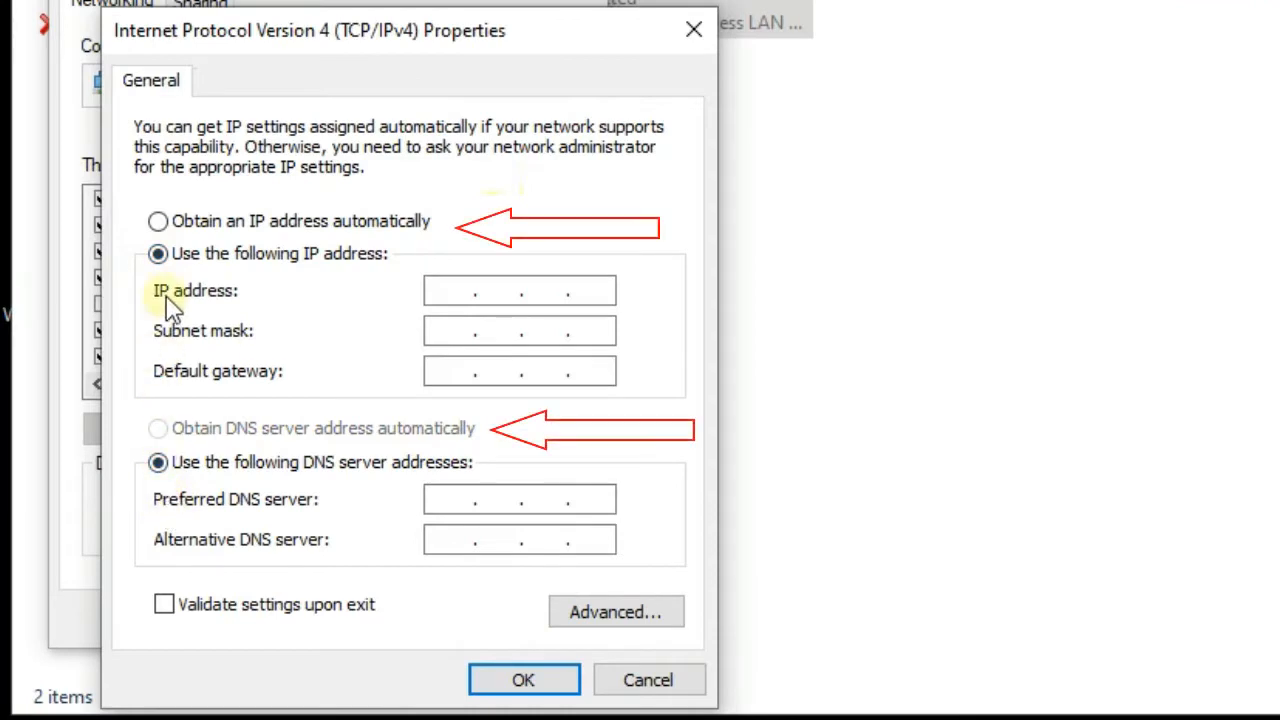
left_click(158, 222)
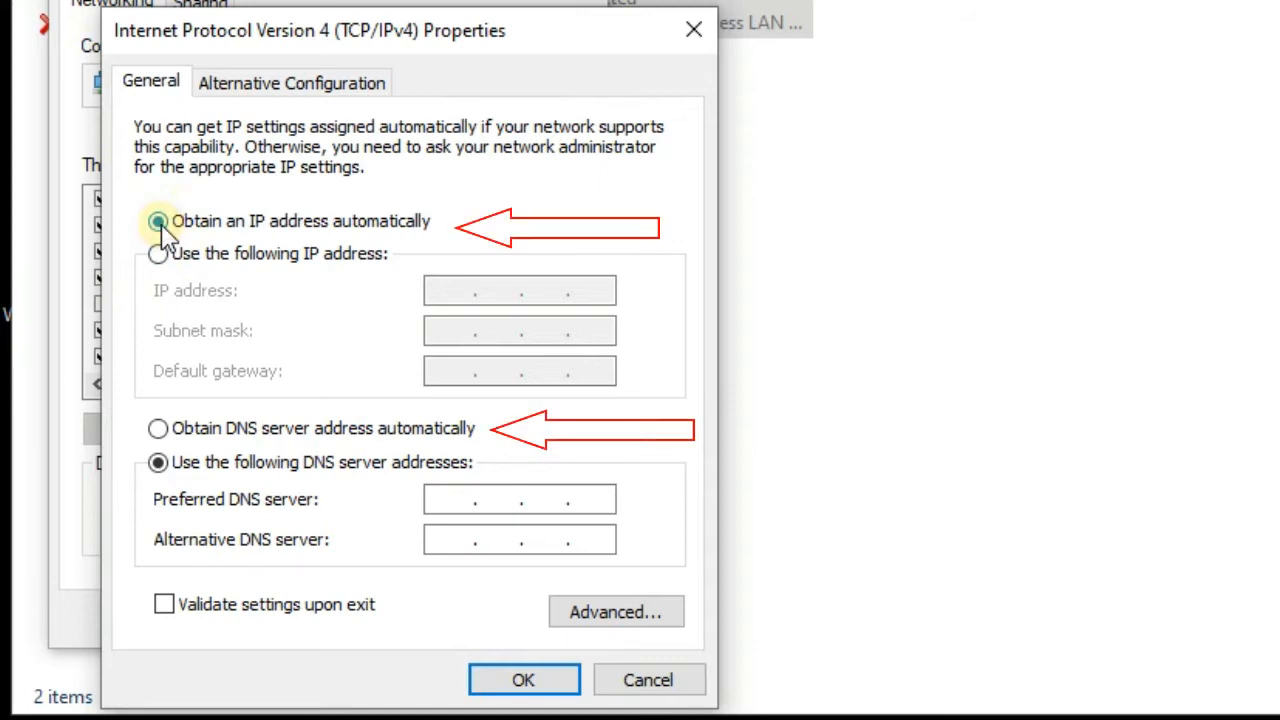
left_click(158, 429)
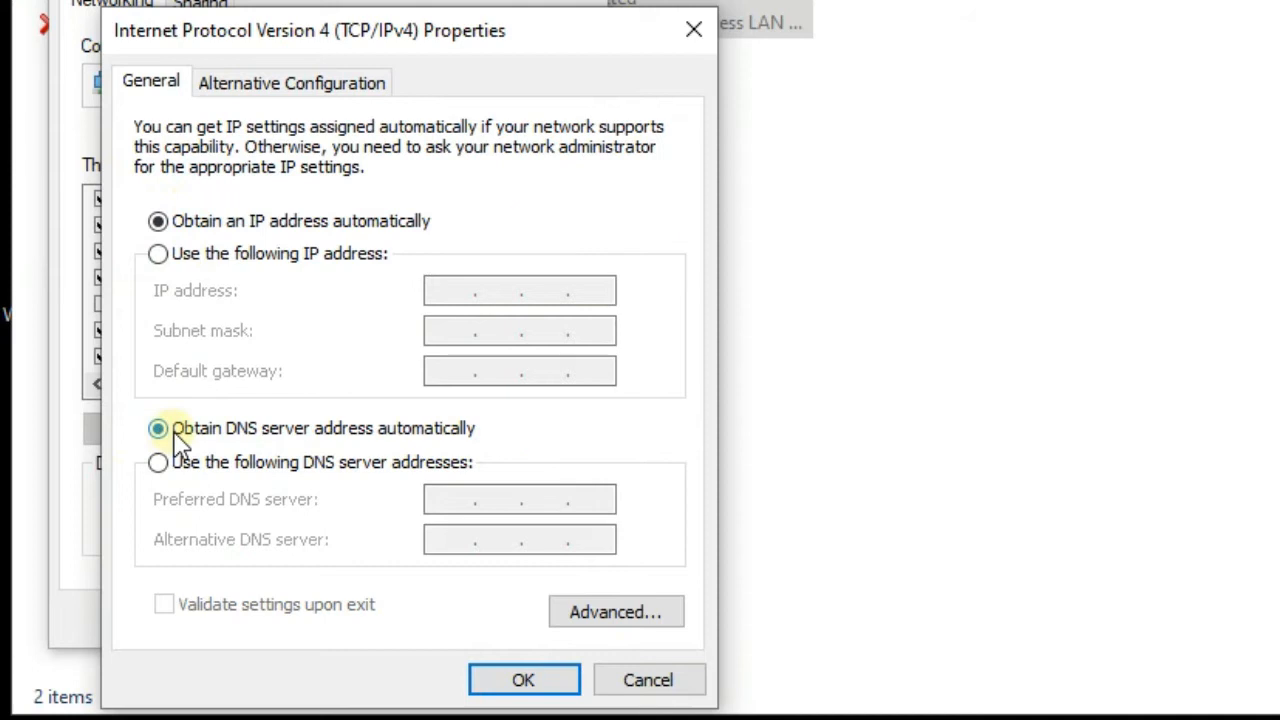
left_click(522, 680)
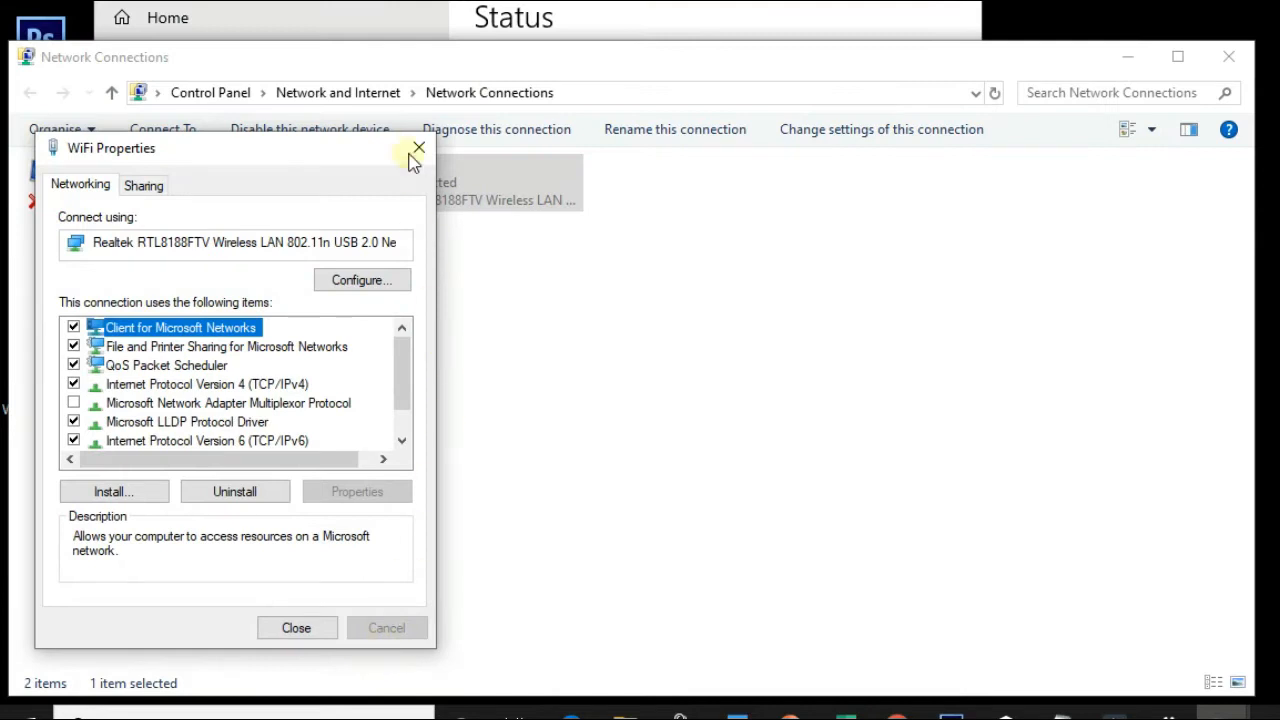
left_click(418, 148)
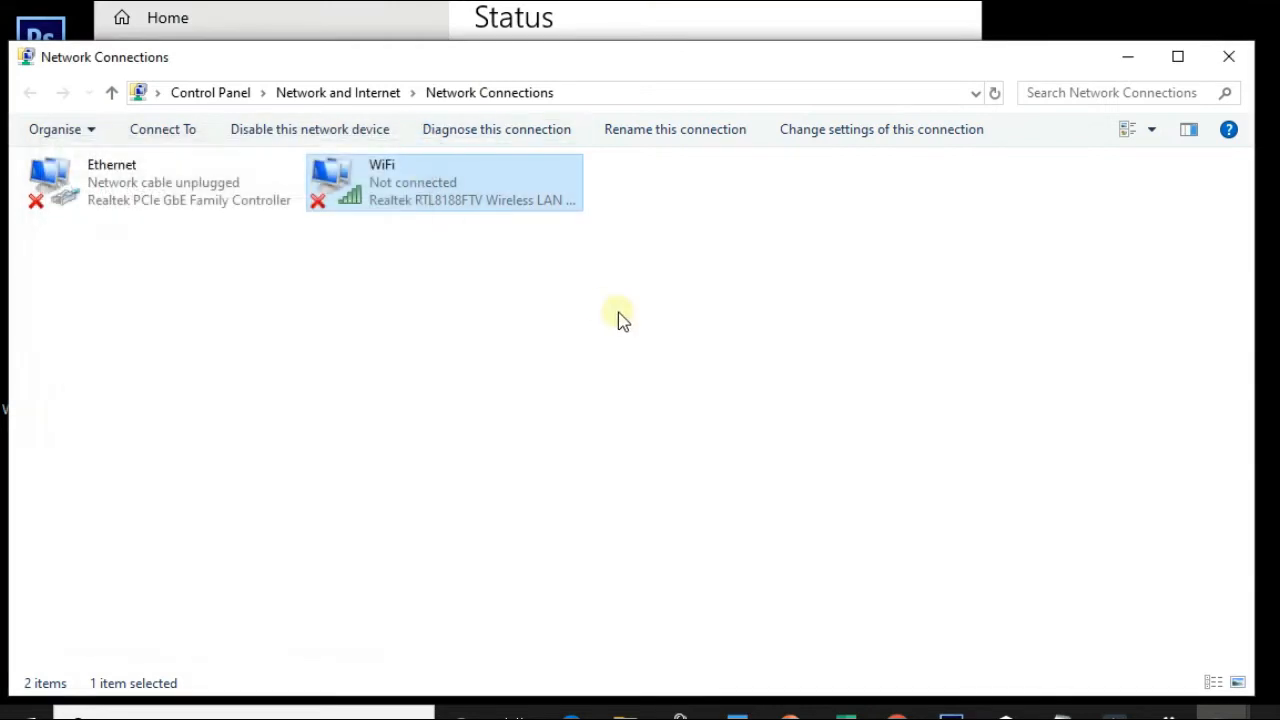
Retry connecting to the secured WiFi network by entering its network security key and answering the discoverability question.
left_click(1101, 705)
left_click(1113, 191)
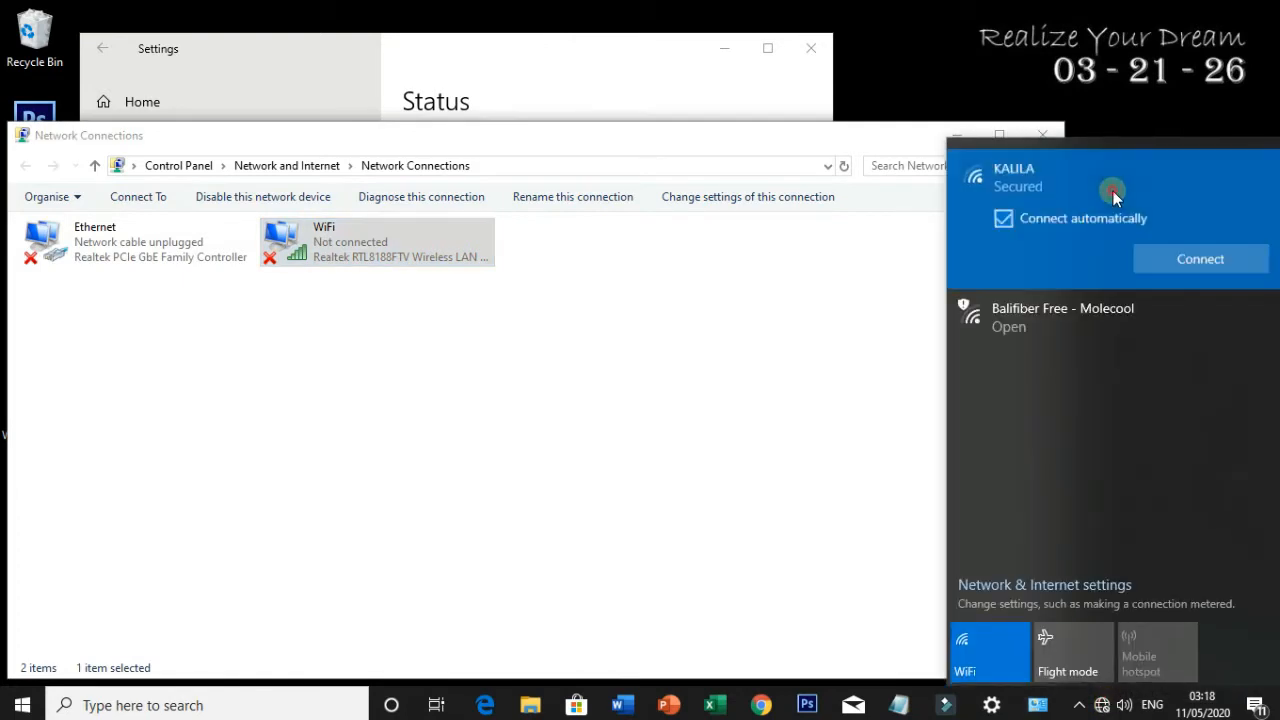
left_click(1199, 259)
type("••")
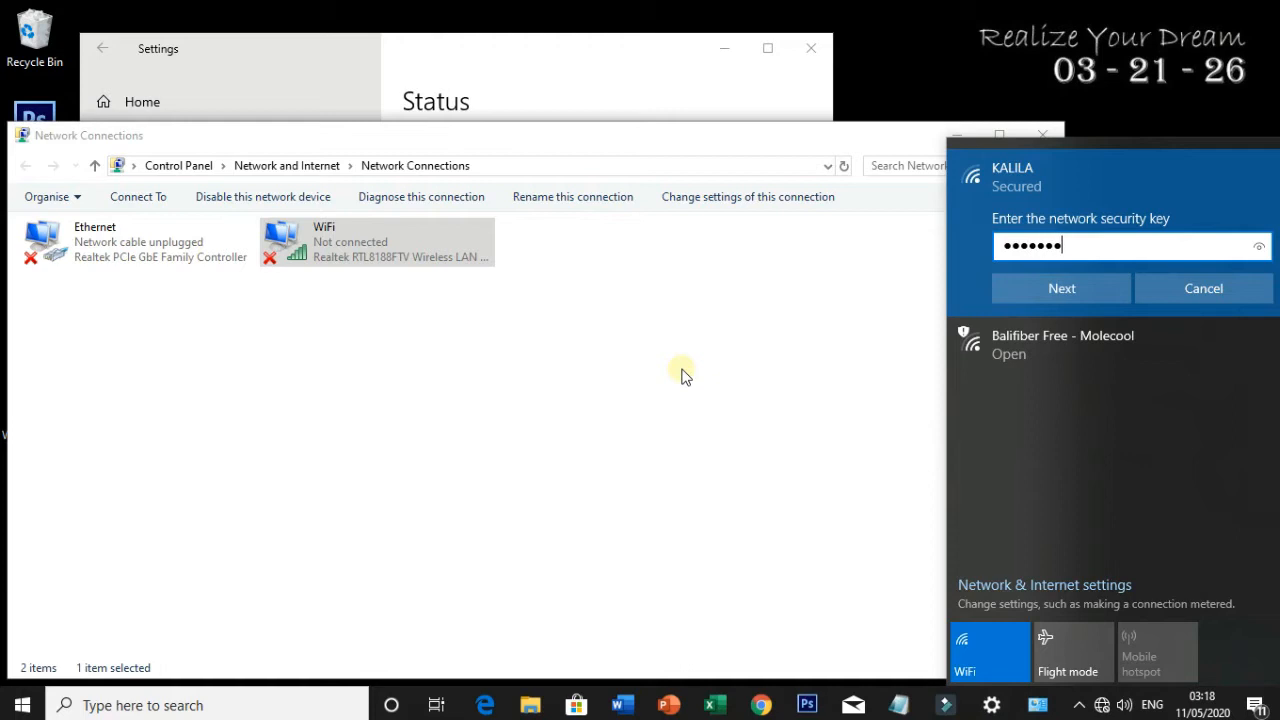
left_click(1027, 283)
left_click(1048, 343)
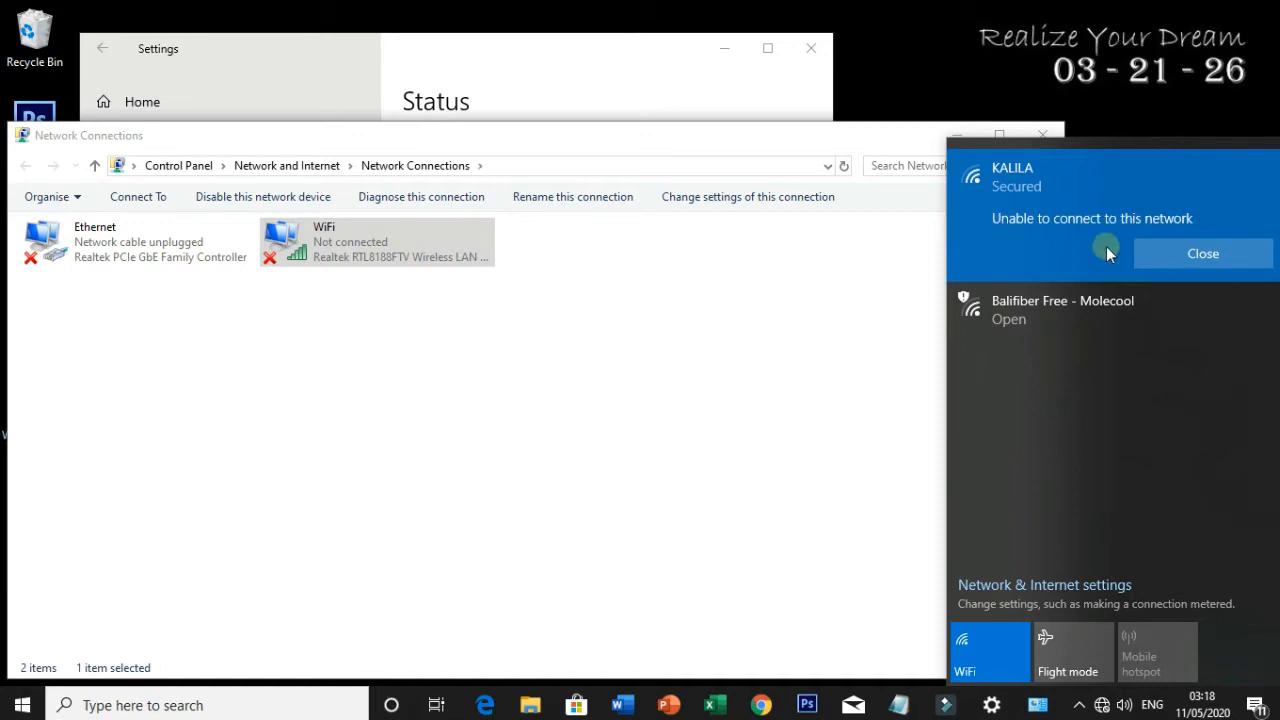
left_click(691, 329)
Disable the WiFi connection of the Realtek wireless adapter once more.
left_click(420, 253)
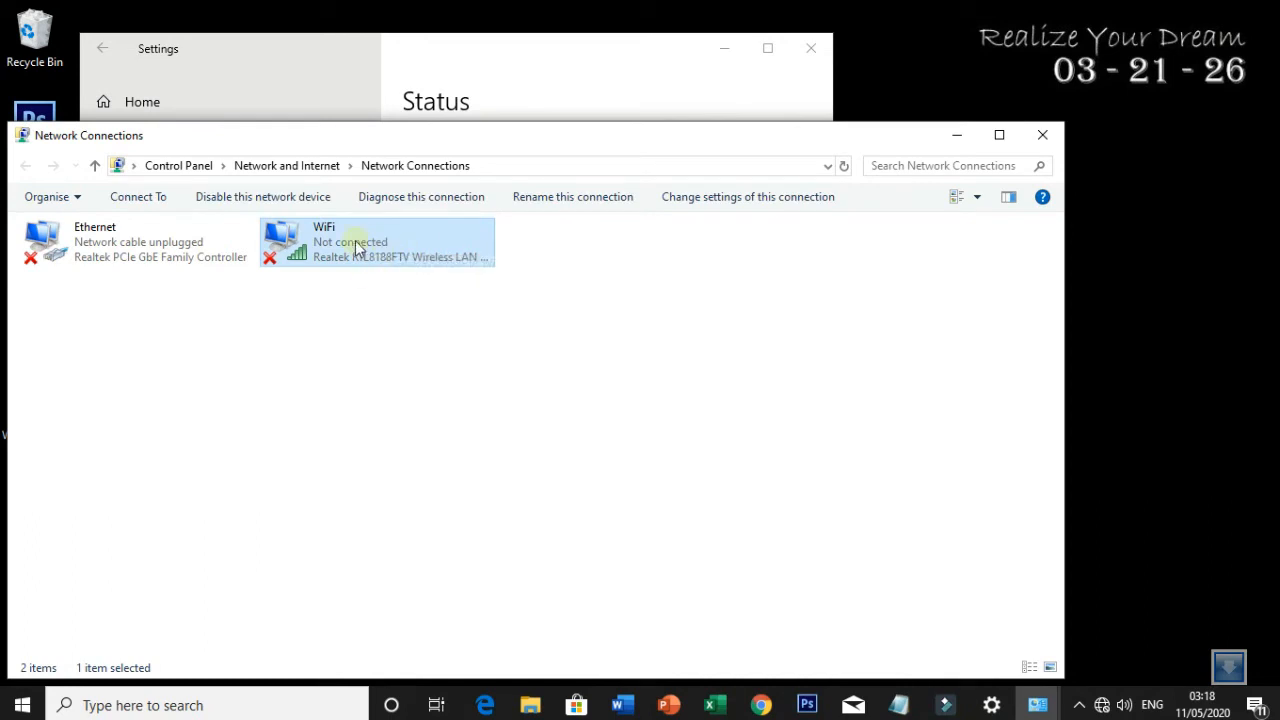
right_click(380, 243)
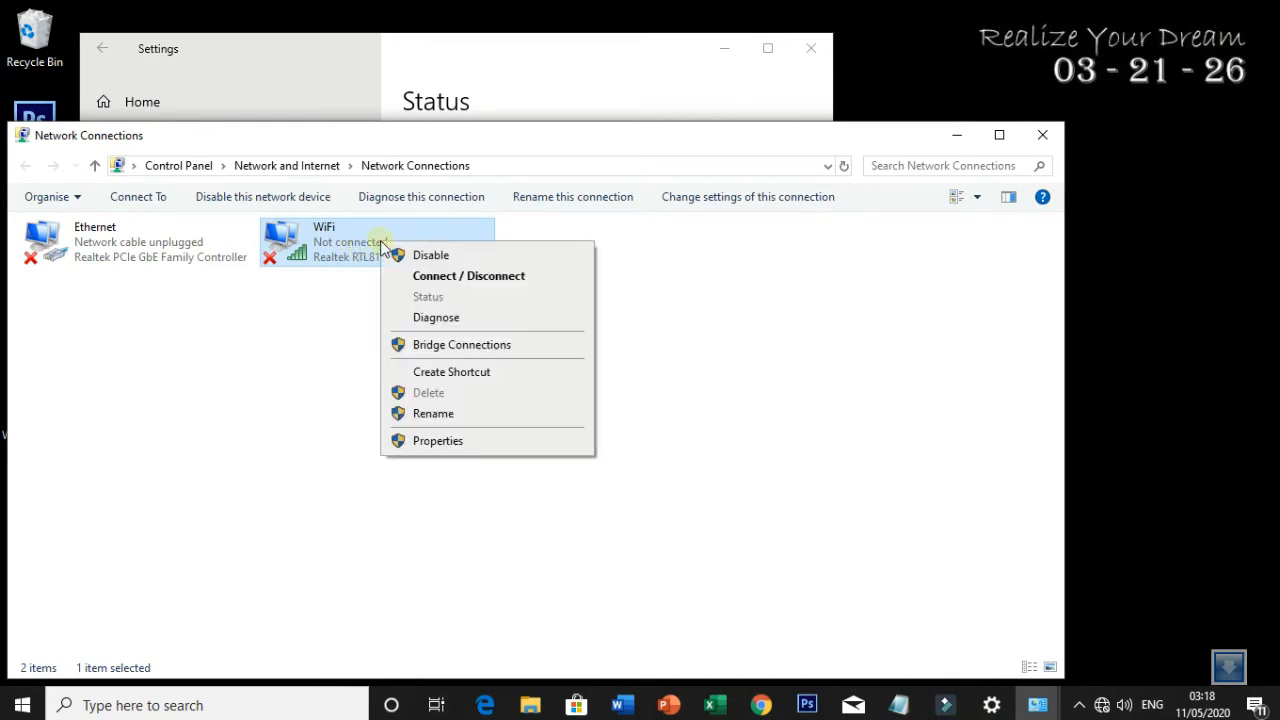
left_click(558, 258)
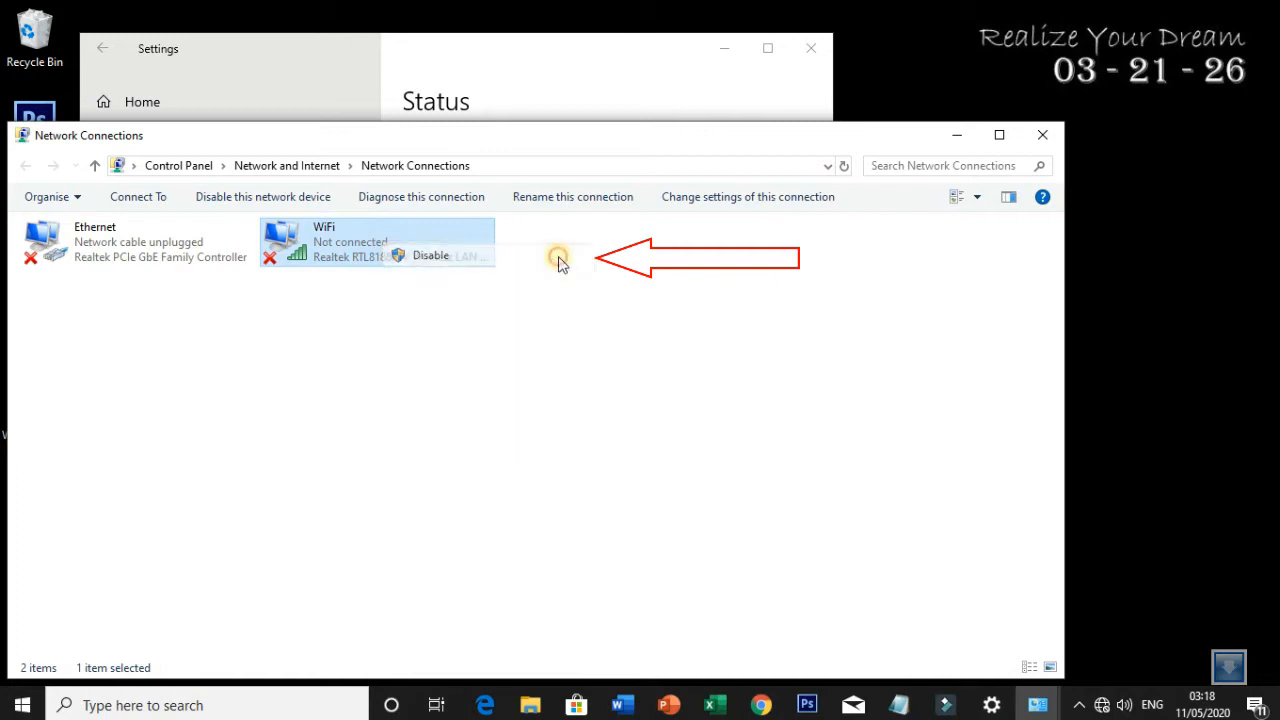
left_click(448, 337)
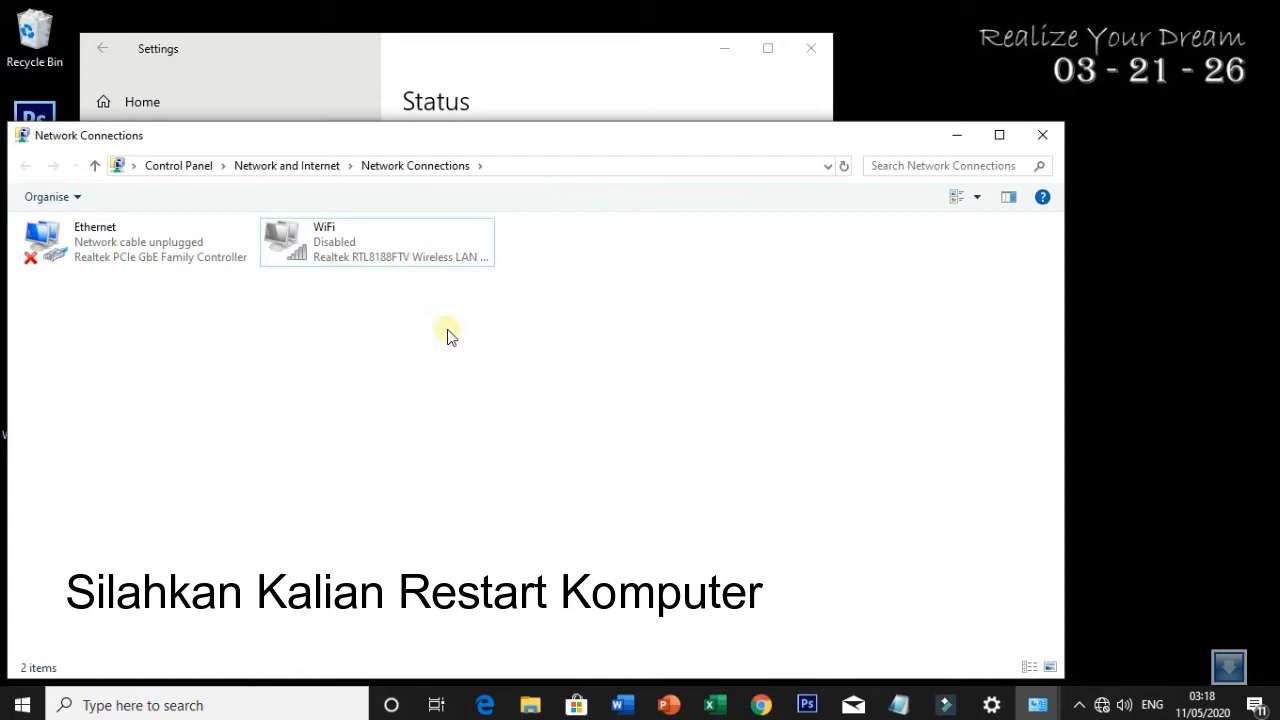
Close the open network and Settings windows and open the power options for restarting the computer.
left_click(1042, 134)
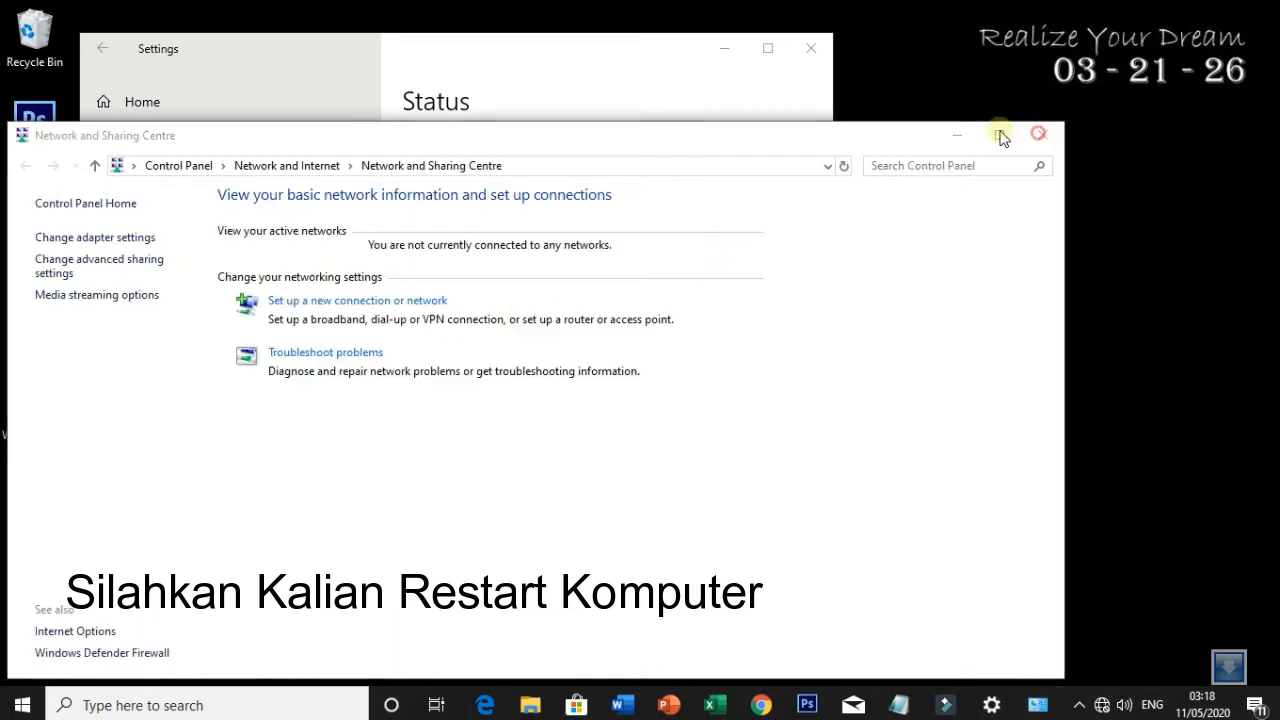
left_click(1042, 134)
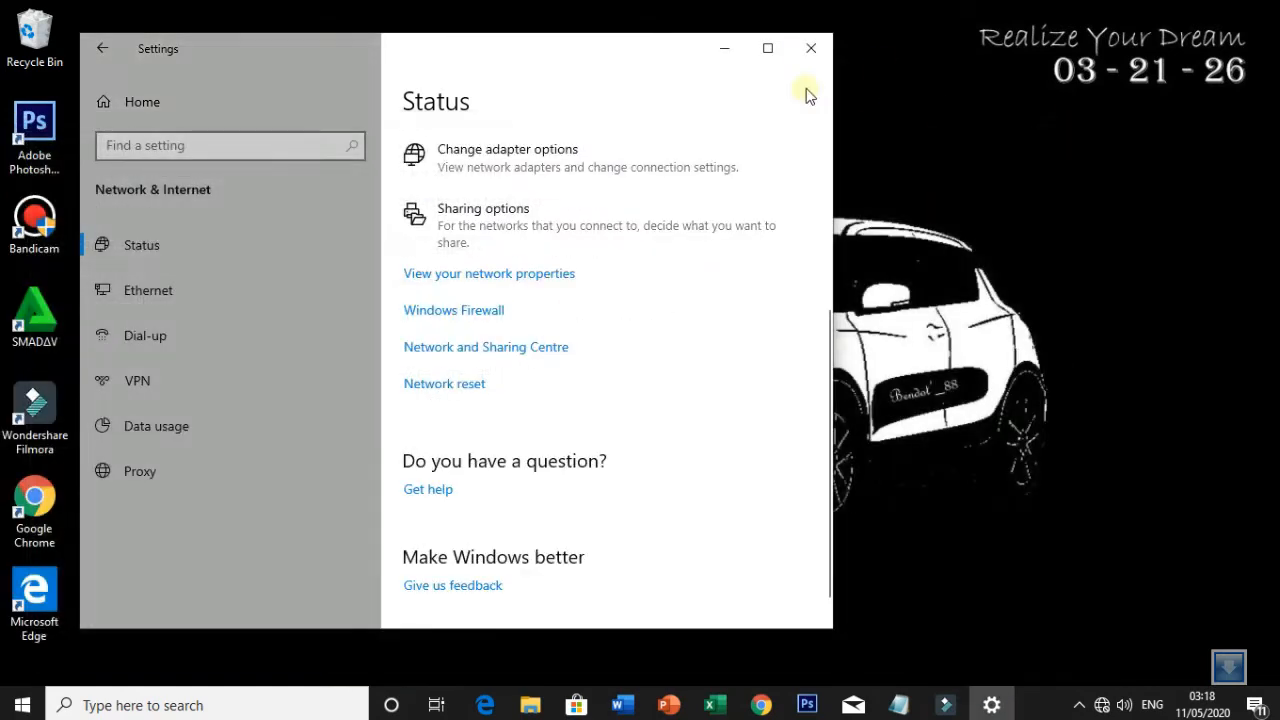
left_click(811, 48)
right_click(429, 140)
left_click(506, 199)
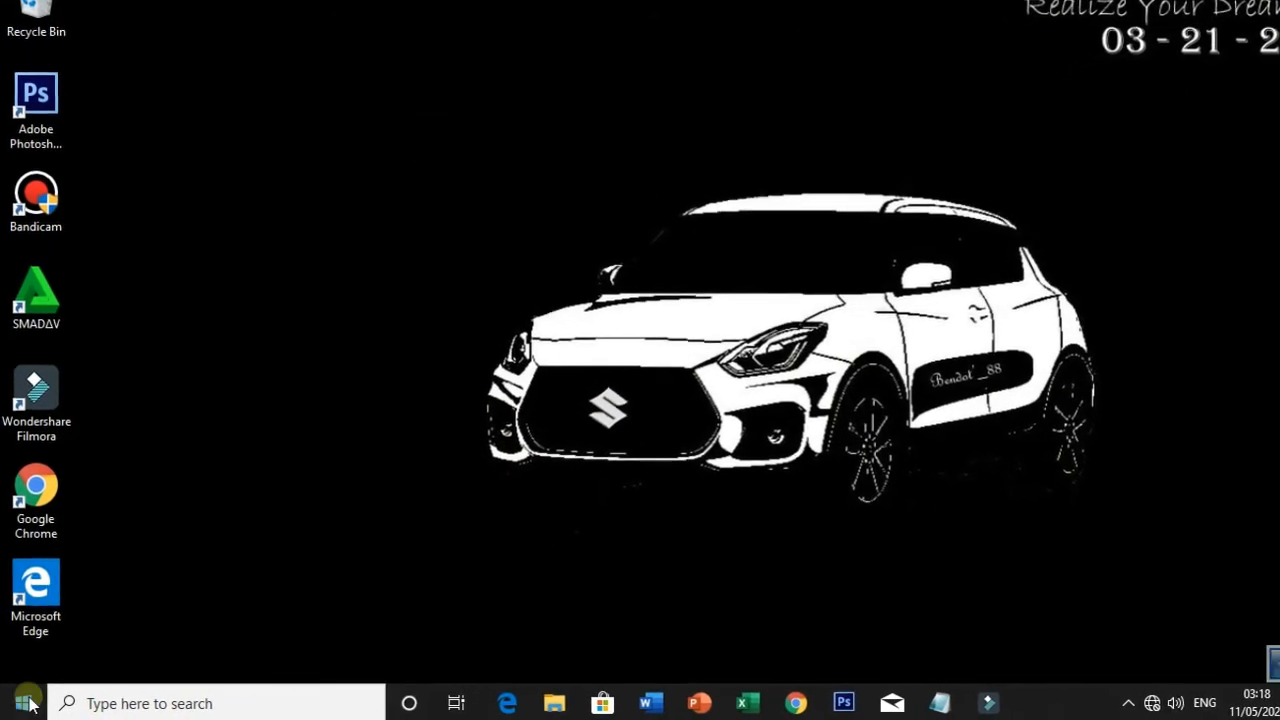
left_click(26, 703)
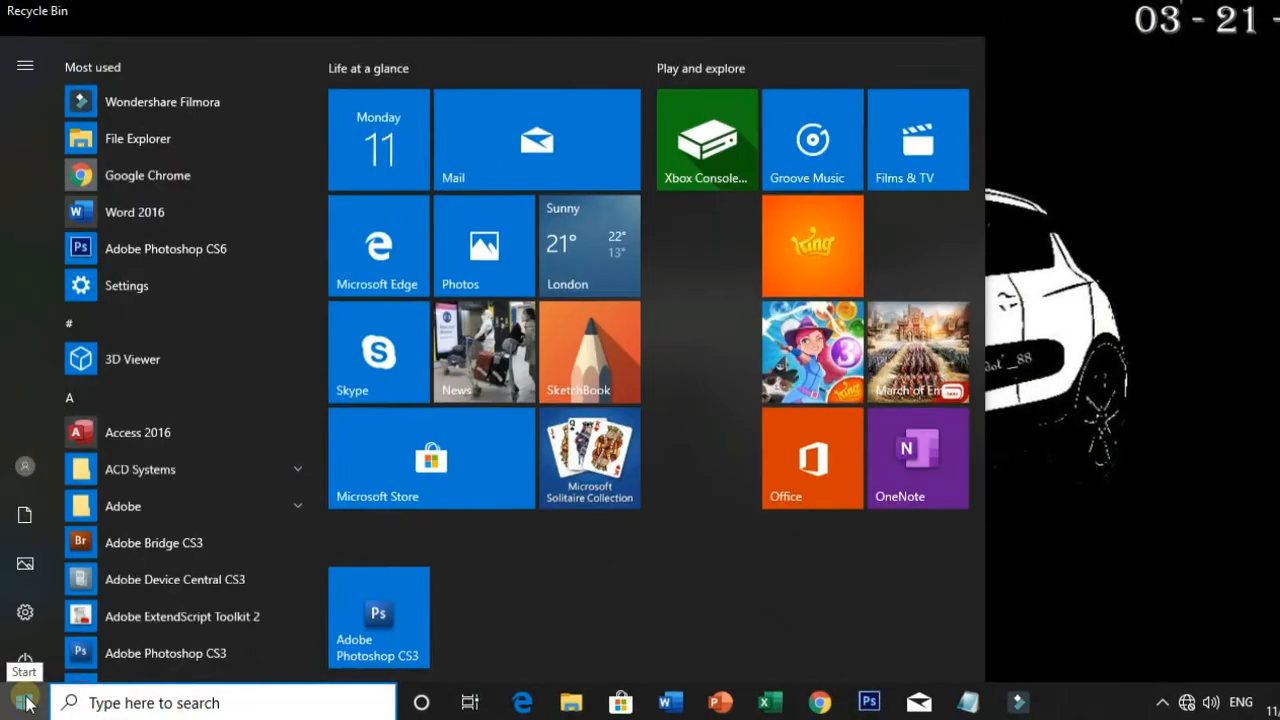
left_click(26, 657)
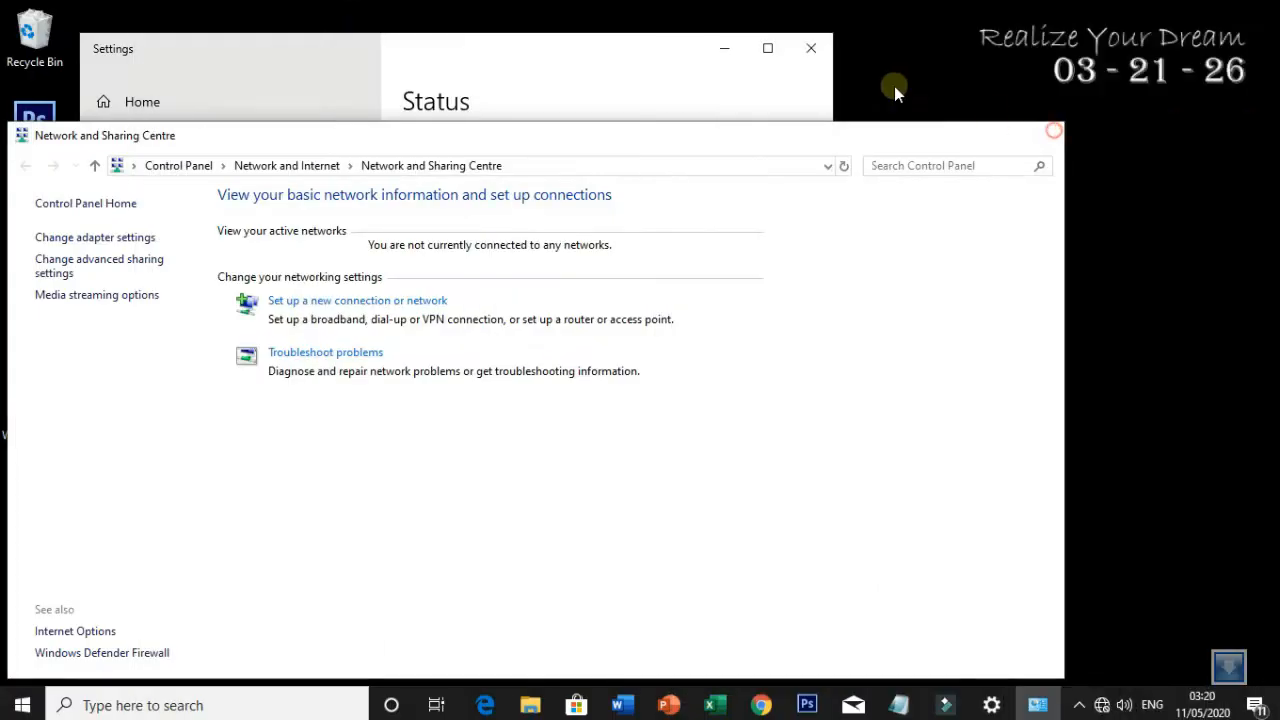
Close the Network and Sharing Centre and Settings windows and refresh the desktop.
left_click(1052, 130)
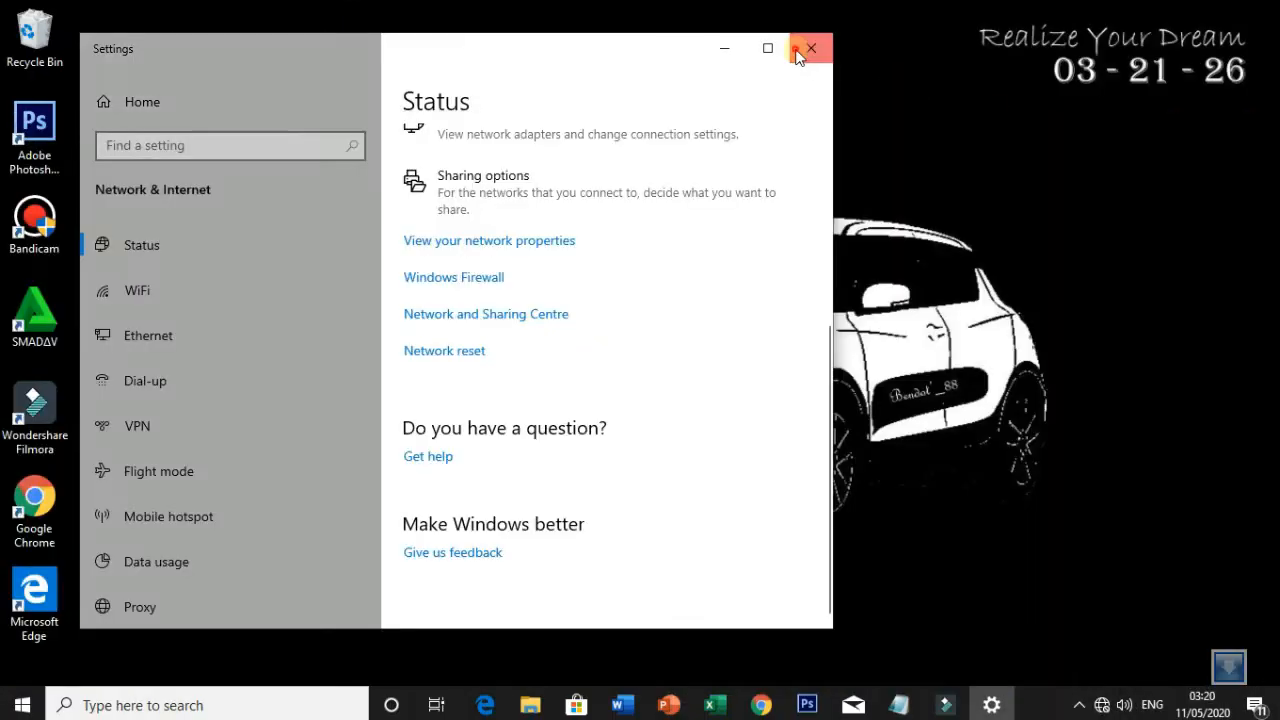
left_click(811, 49)
right_click(645, 249)
left_click(722, 305)
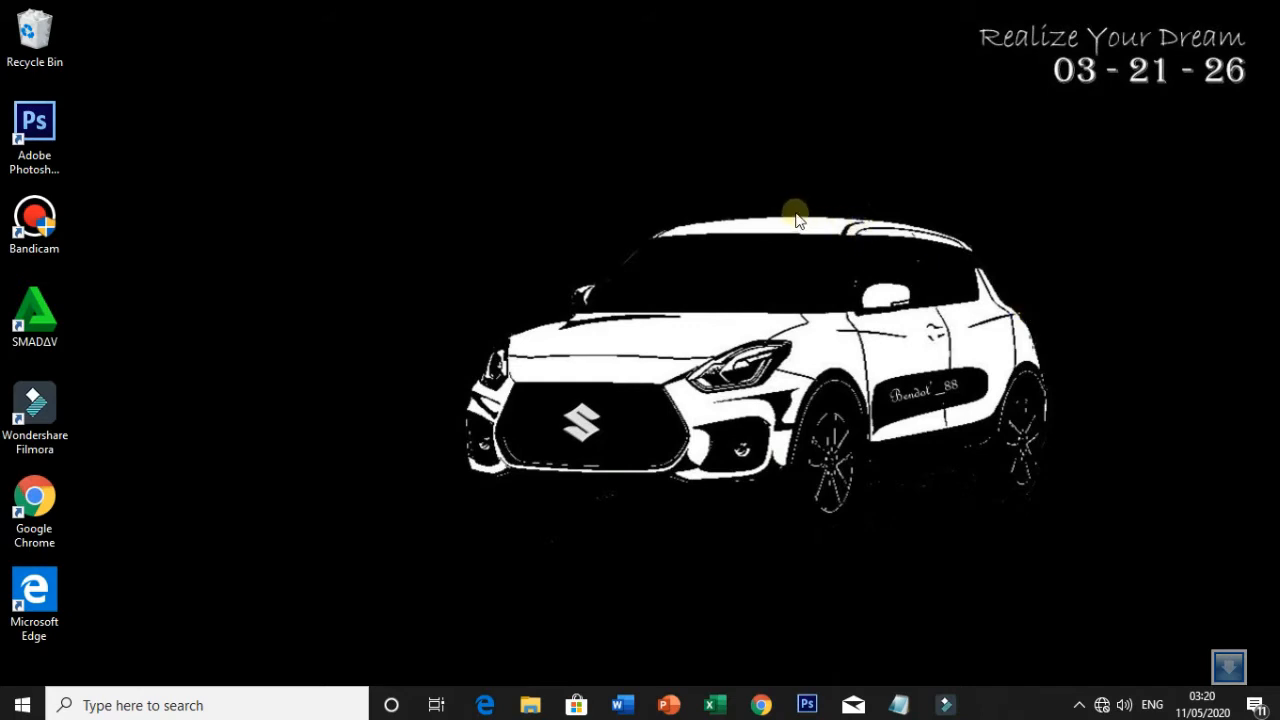
Check the available WiFi networks and the secured network's connection options, and return to a refreshed desktop.
left_click(1100, 706)
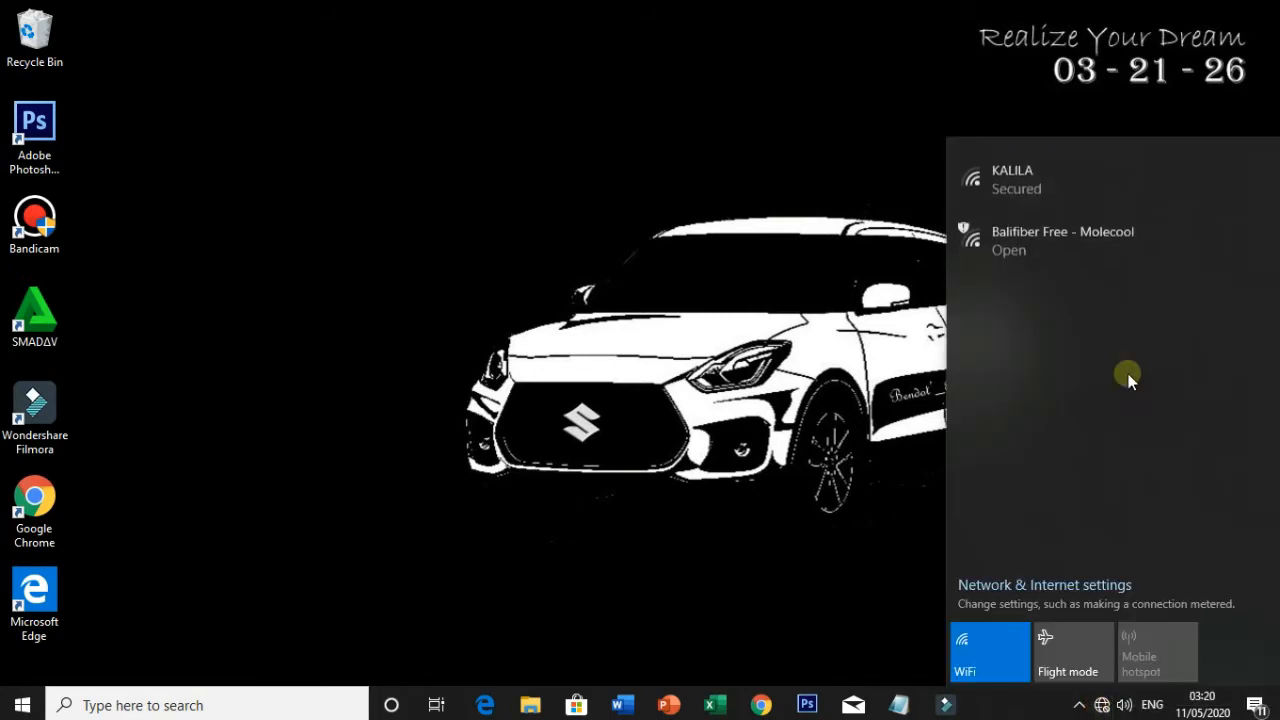
left_click(1092, 178)
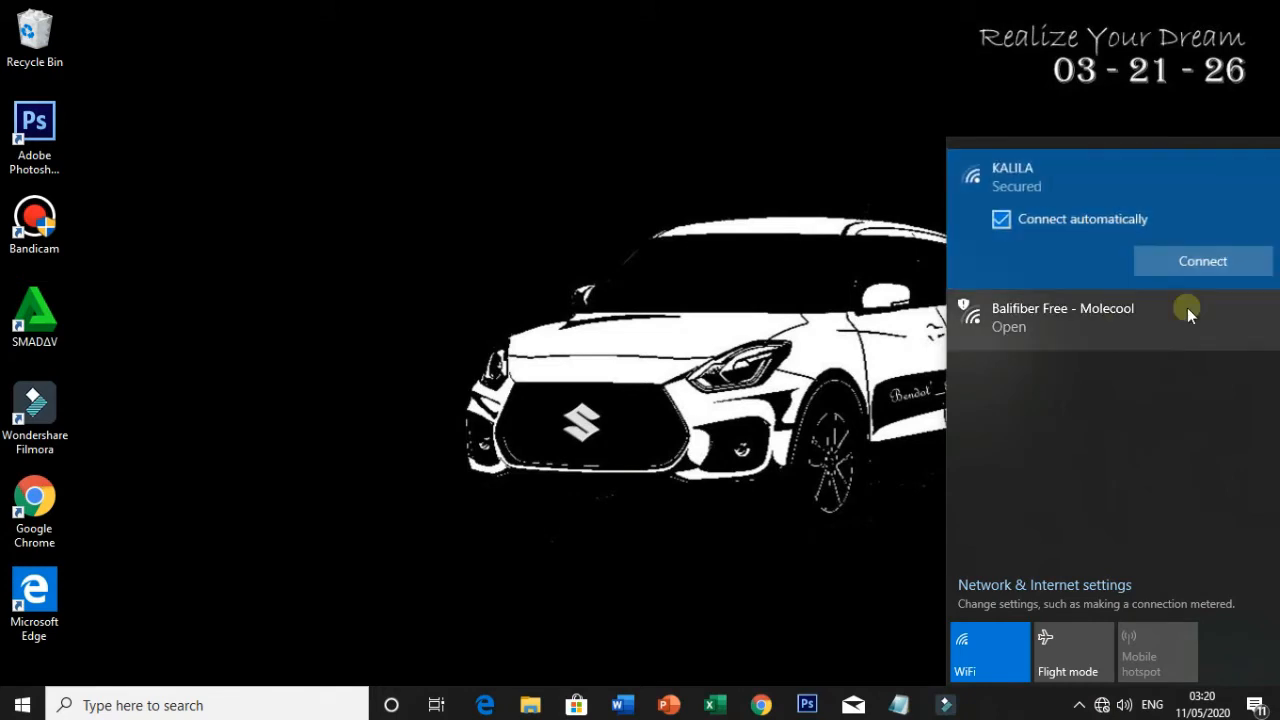
left_click(754, 262)
right_click(754, 262)
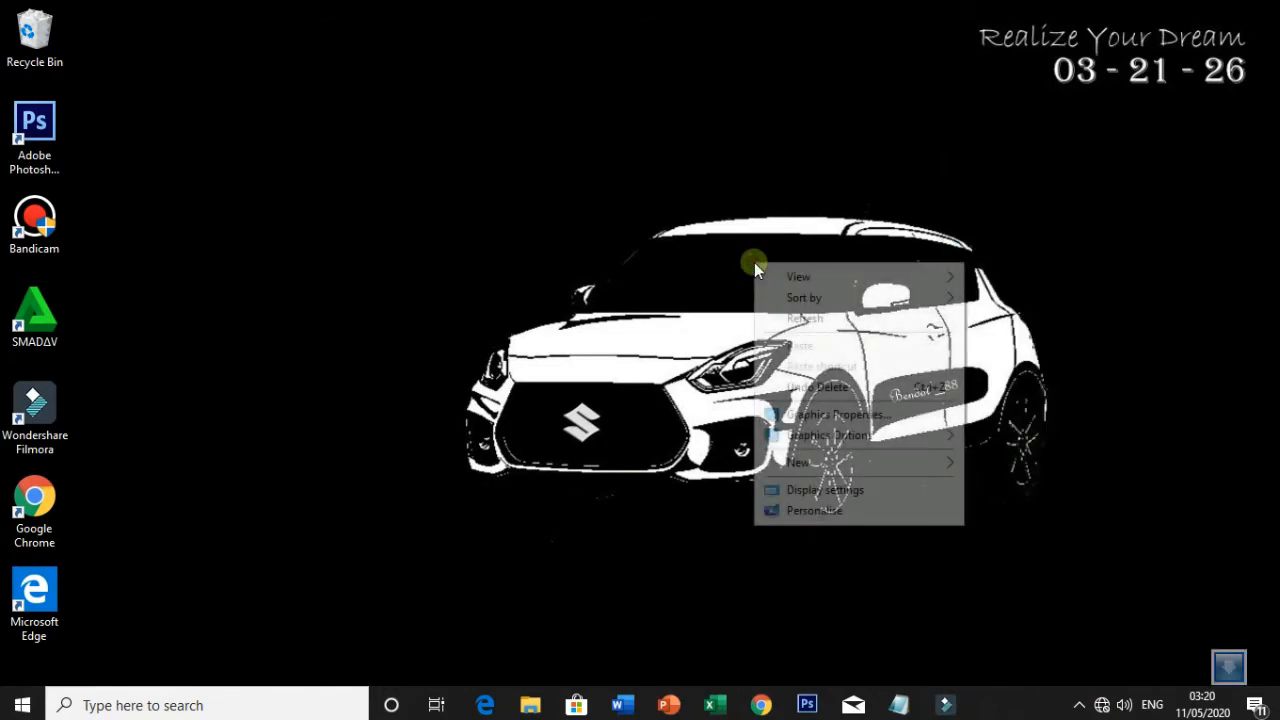
left_click(806, 320)
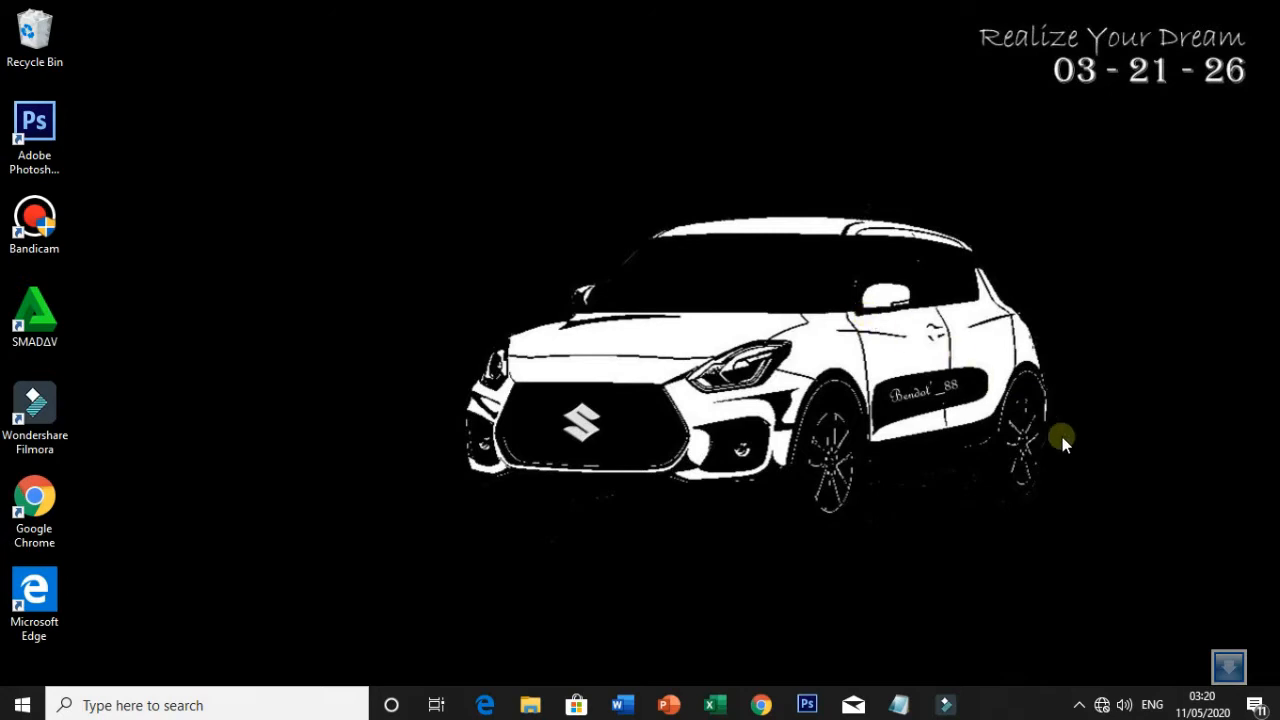
Review the known WiFi networks in the Network & Internet settings, check the available networks, and close Settings.
right_click(1101, 707)
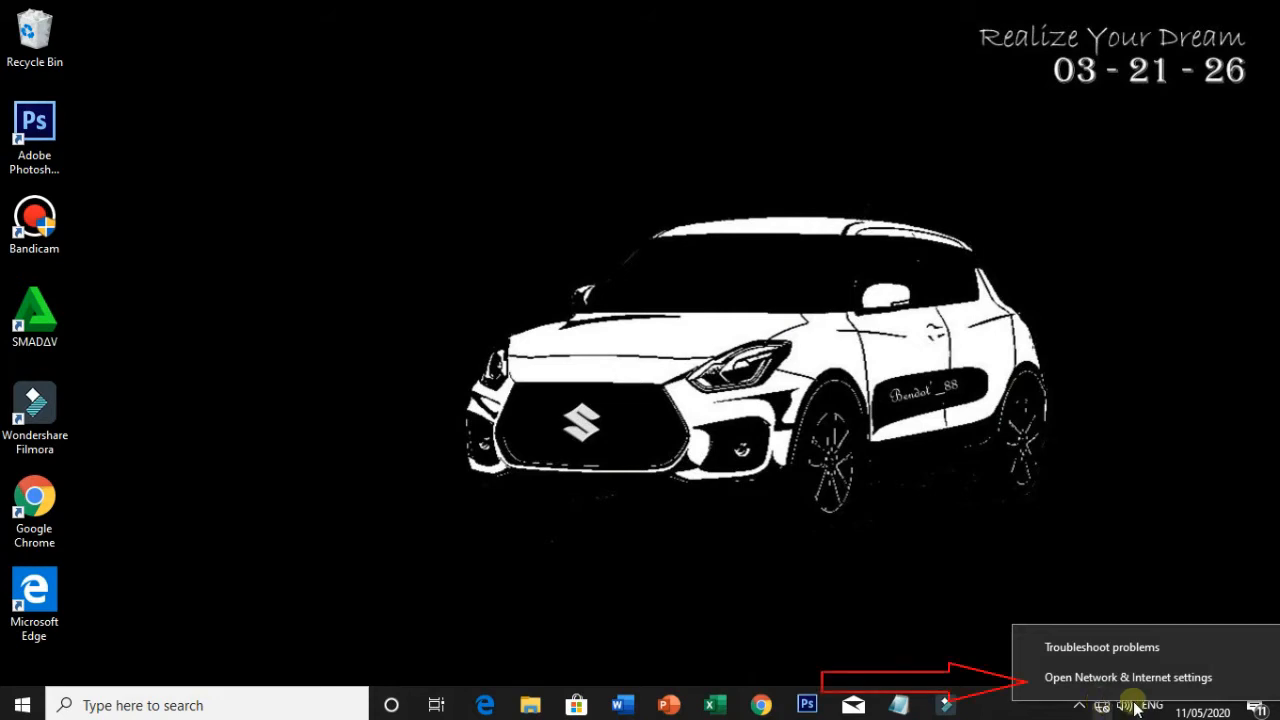
left_click(1075, 678)
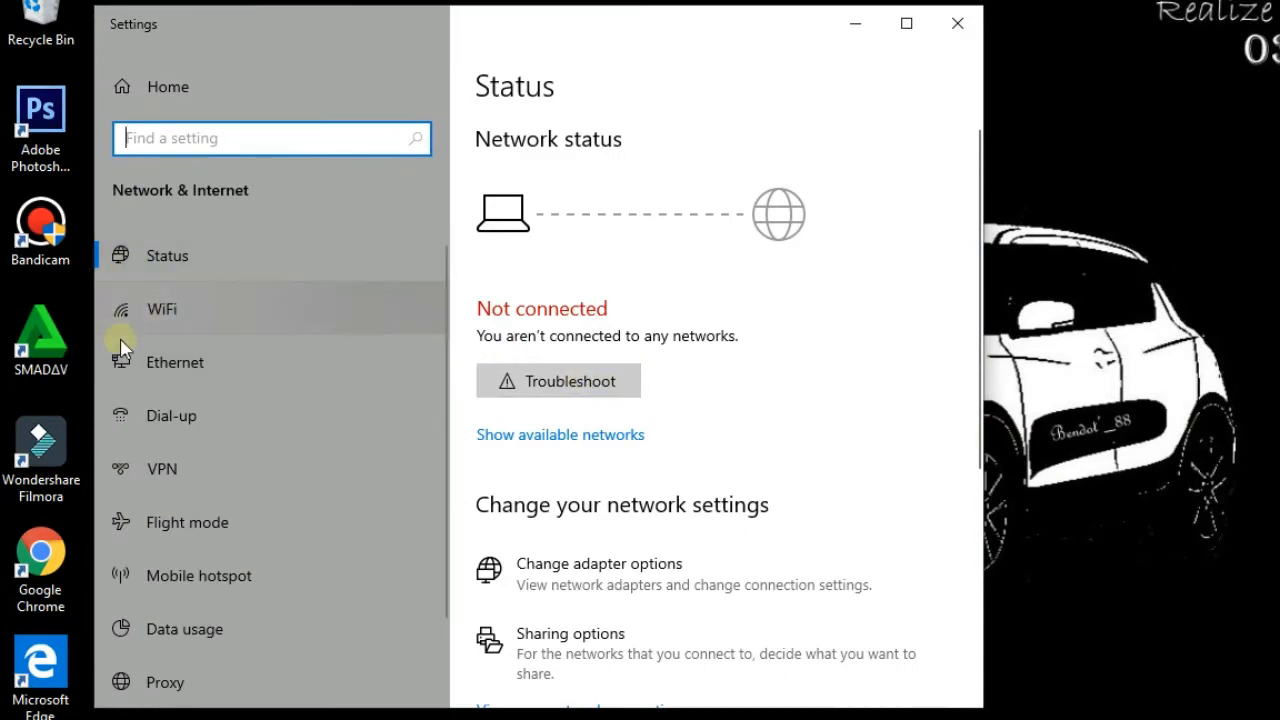
left_click(193, 314)
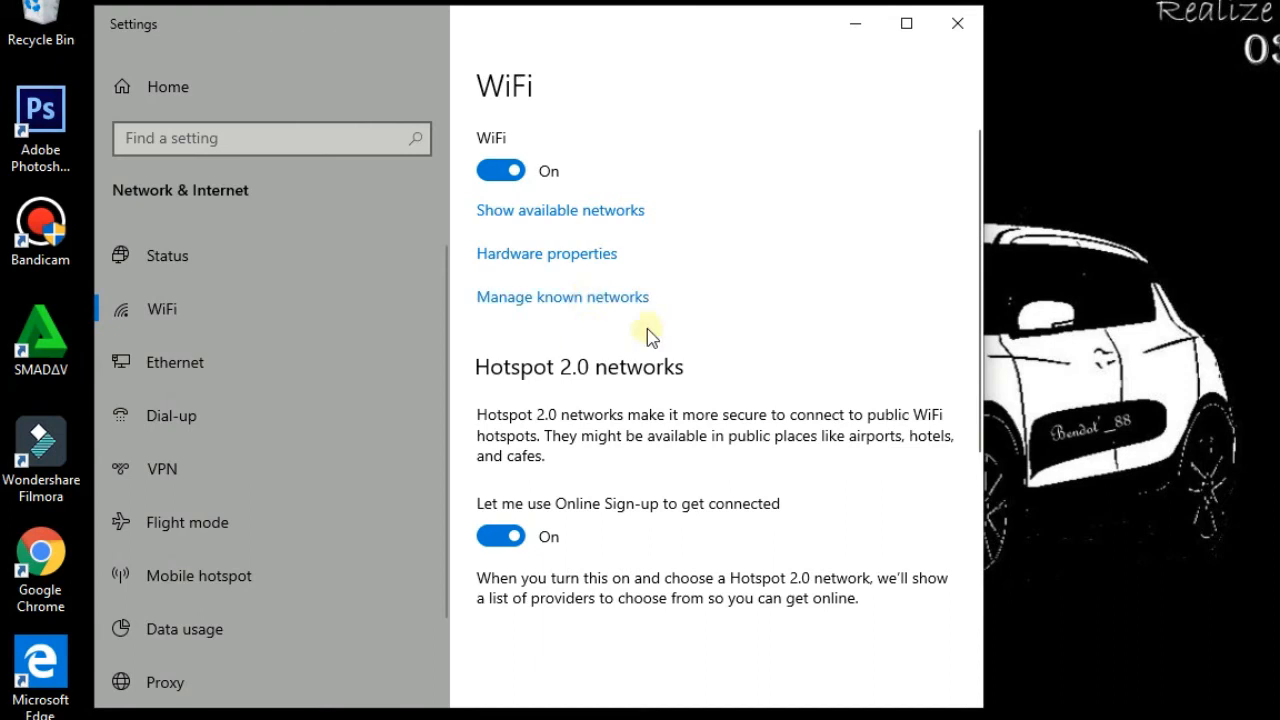
left_click(607, 300)
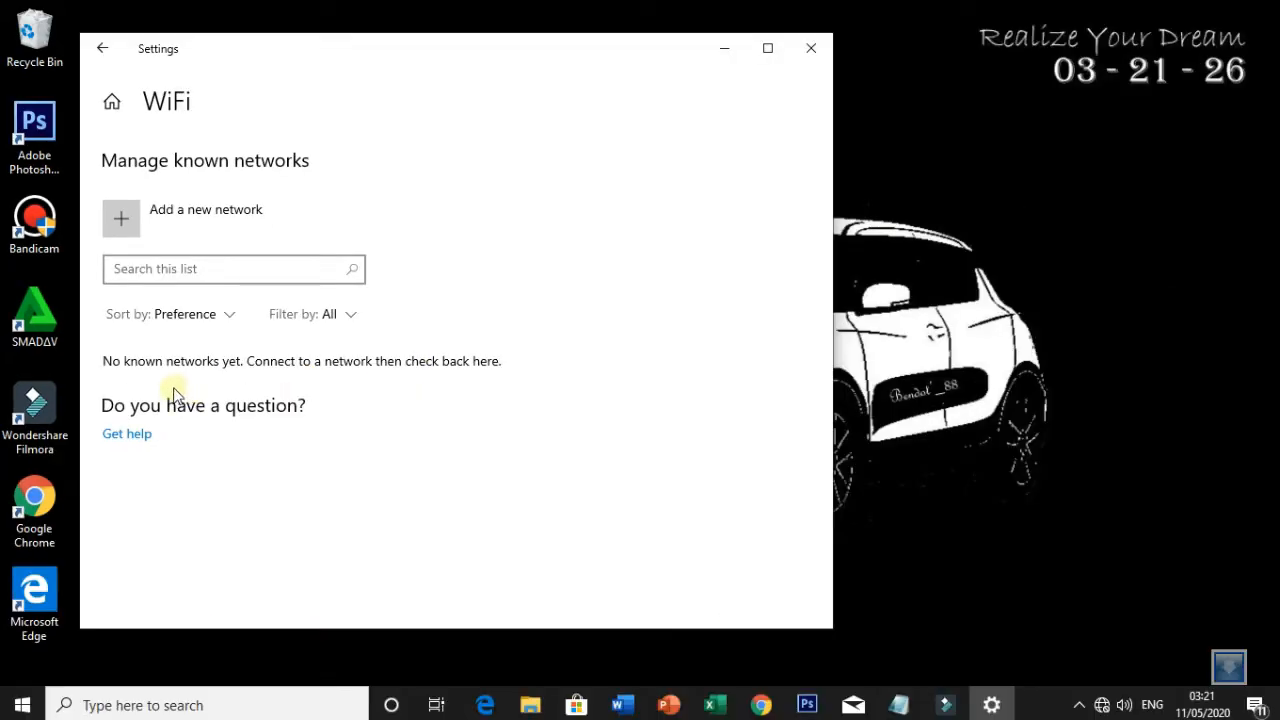
left_click(1104, 705)
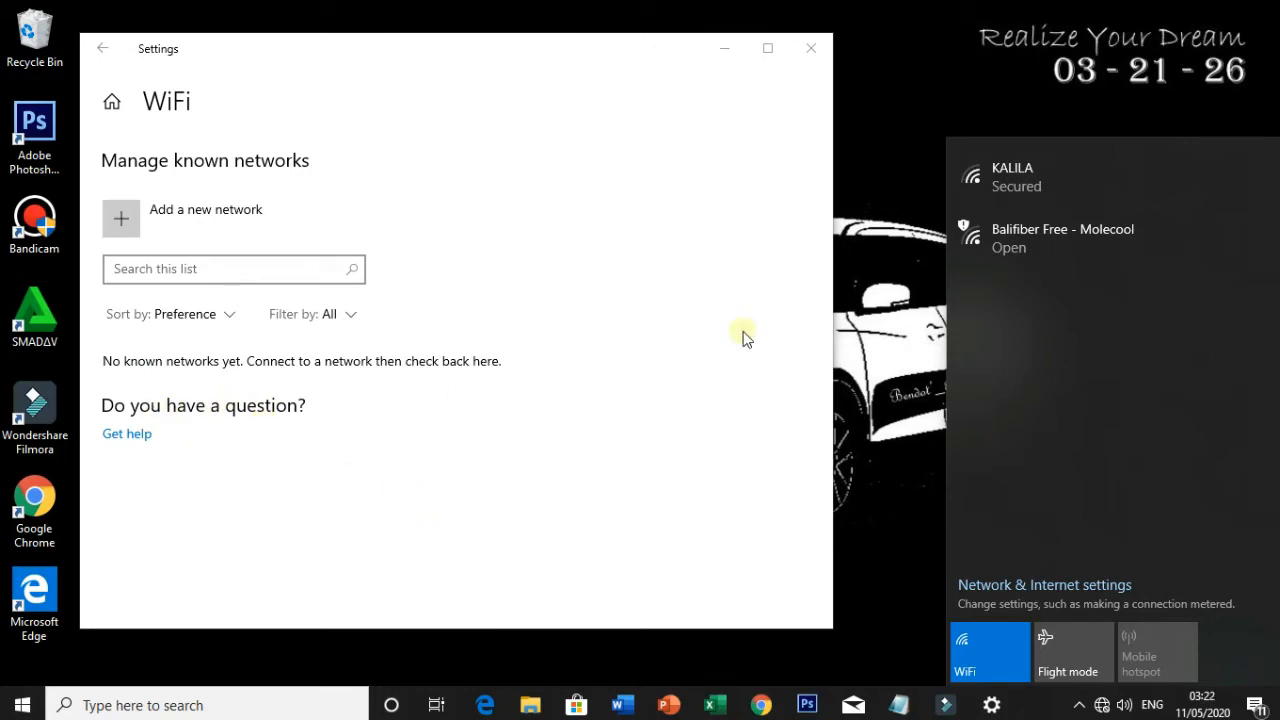
left_click(393, 407)
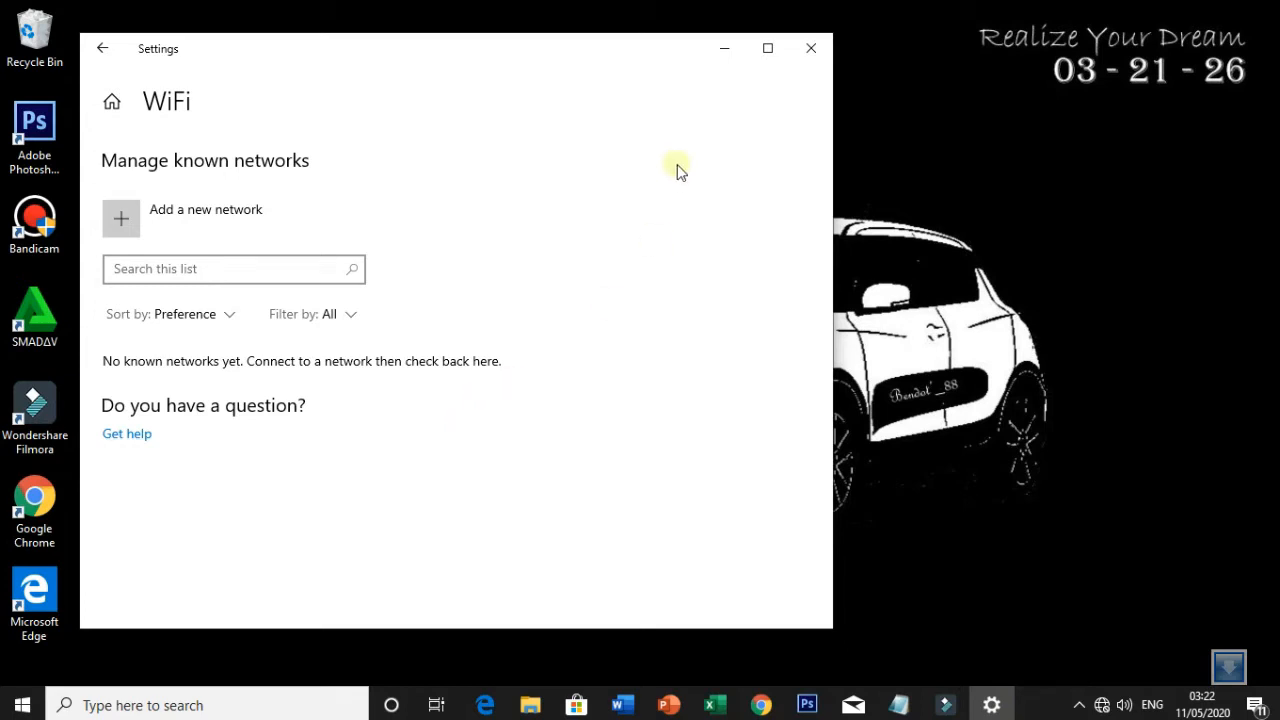
left_click(812, 47)
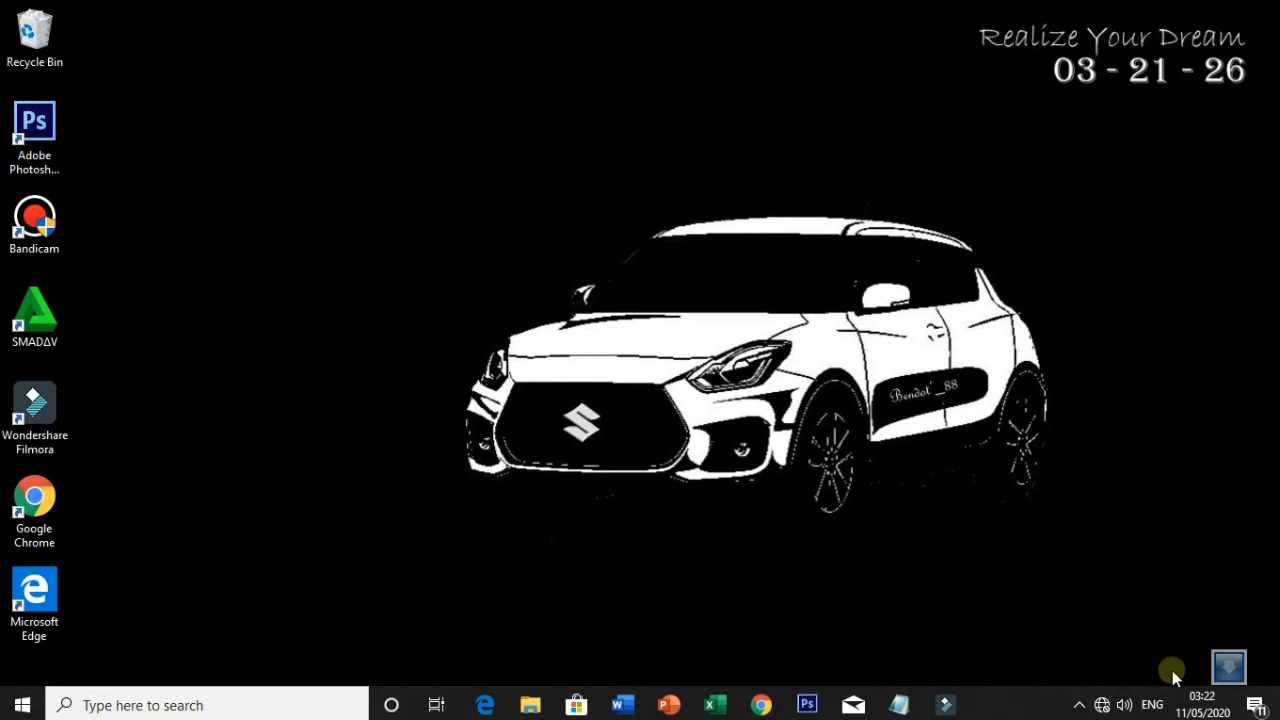
Try to connect to the secured WiFi network by entering its network security key and allowing the PC to be discoverable.
left_click(1101, 706)
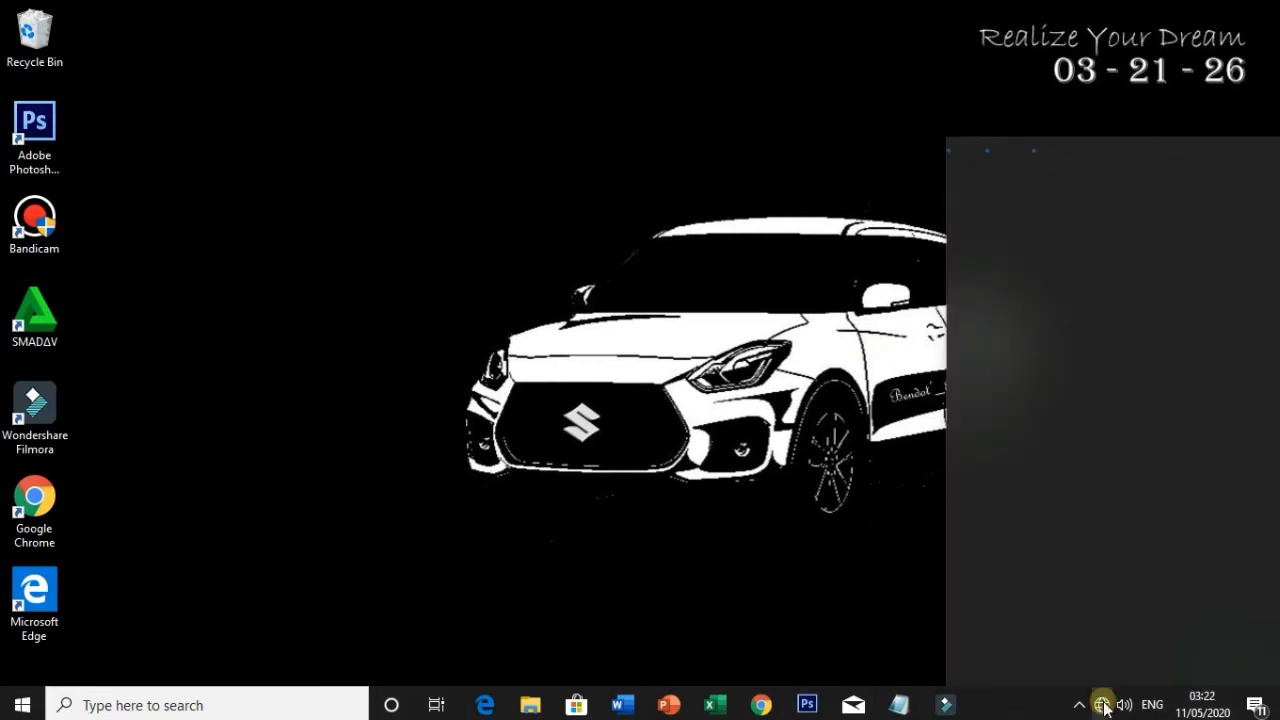
left_click(1059, 185)
left_click(1160, 261)
type("●●●●●●●●●")
left_click(1082, 288)
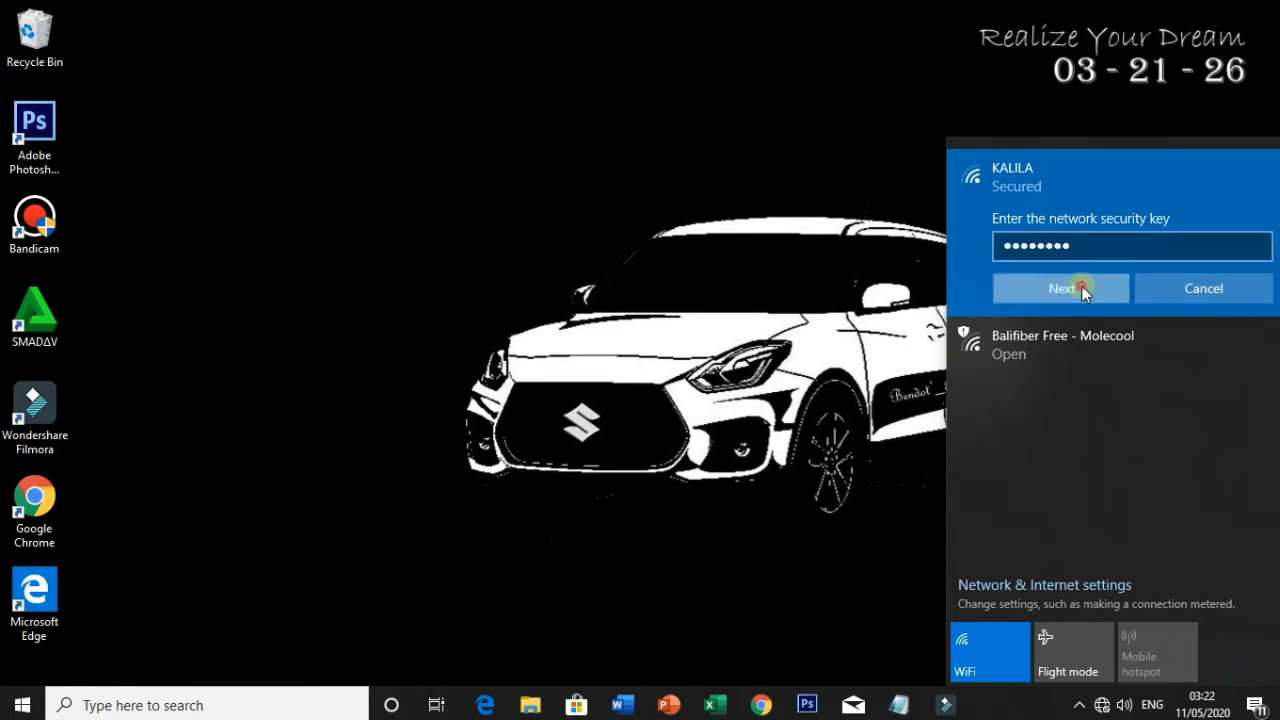
left_click(1060, 342)
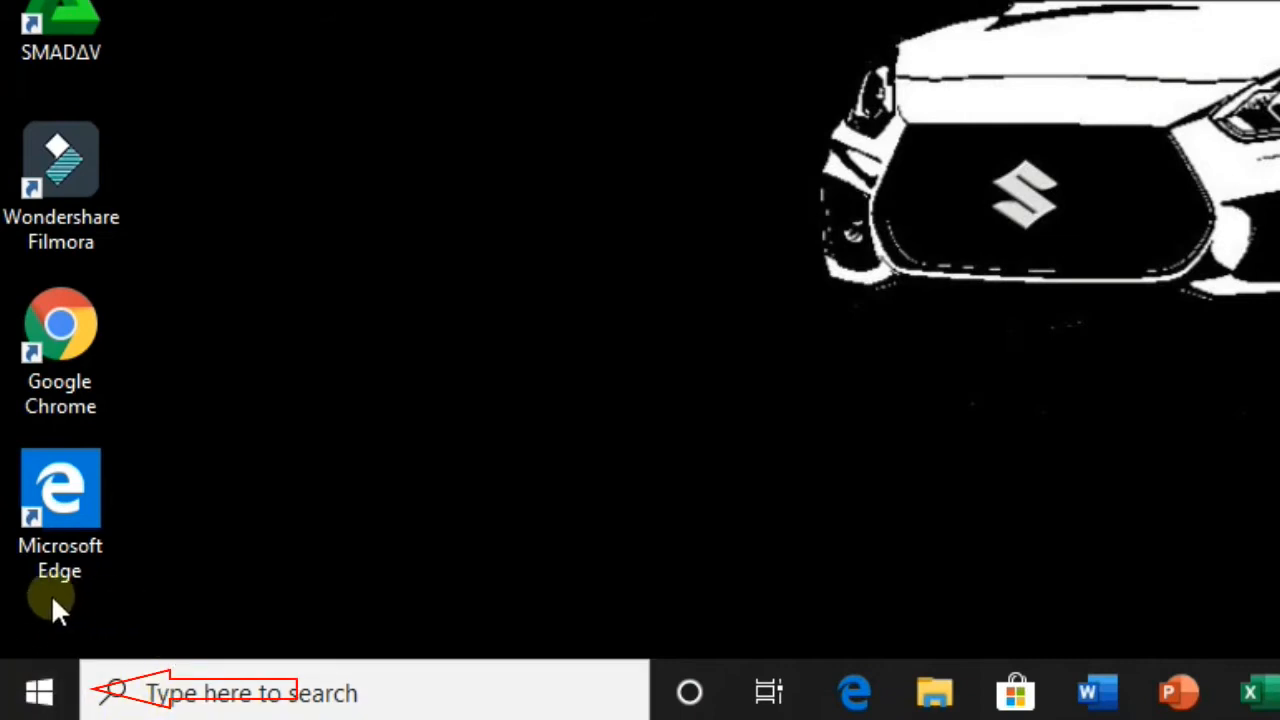
Open the properties of the Realtek RTL8188FTV Wireless LAN network adapter in Device Manager.
right_click(40, 700)
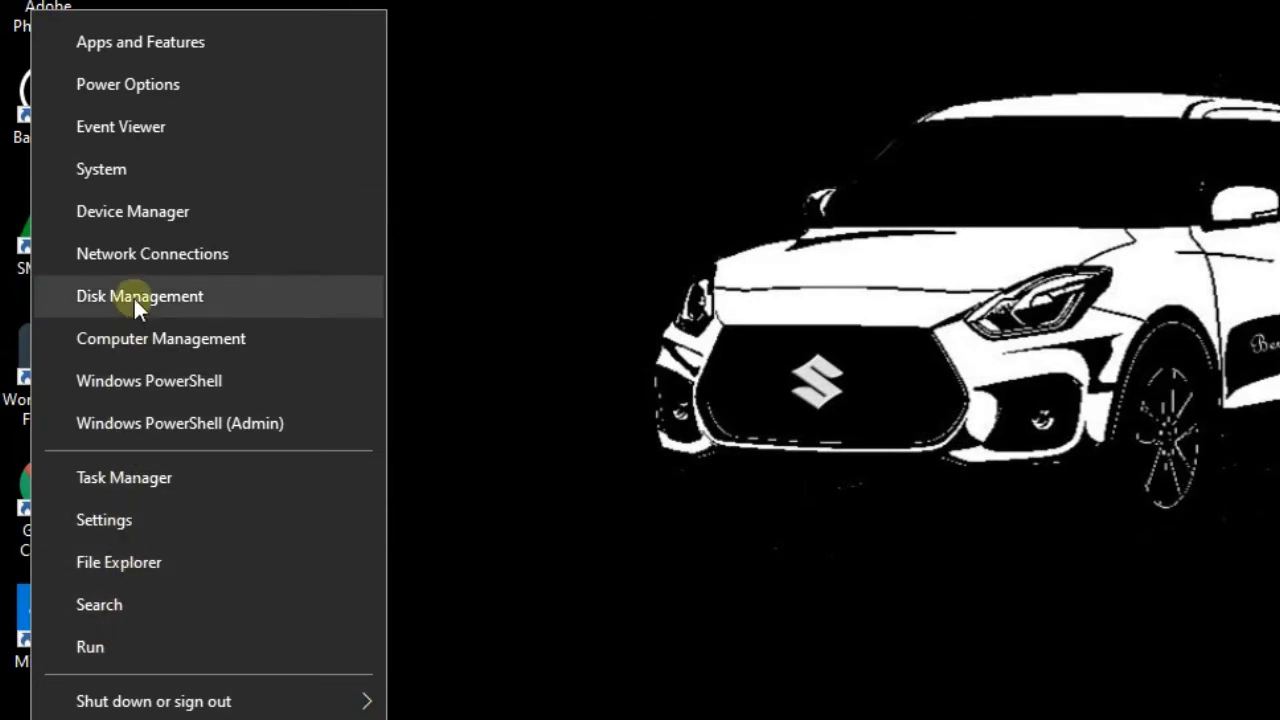
left_click(220, 210)
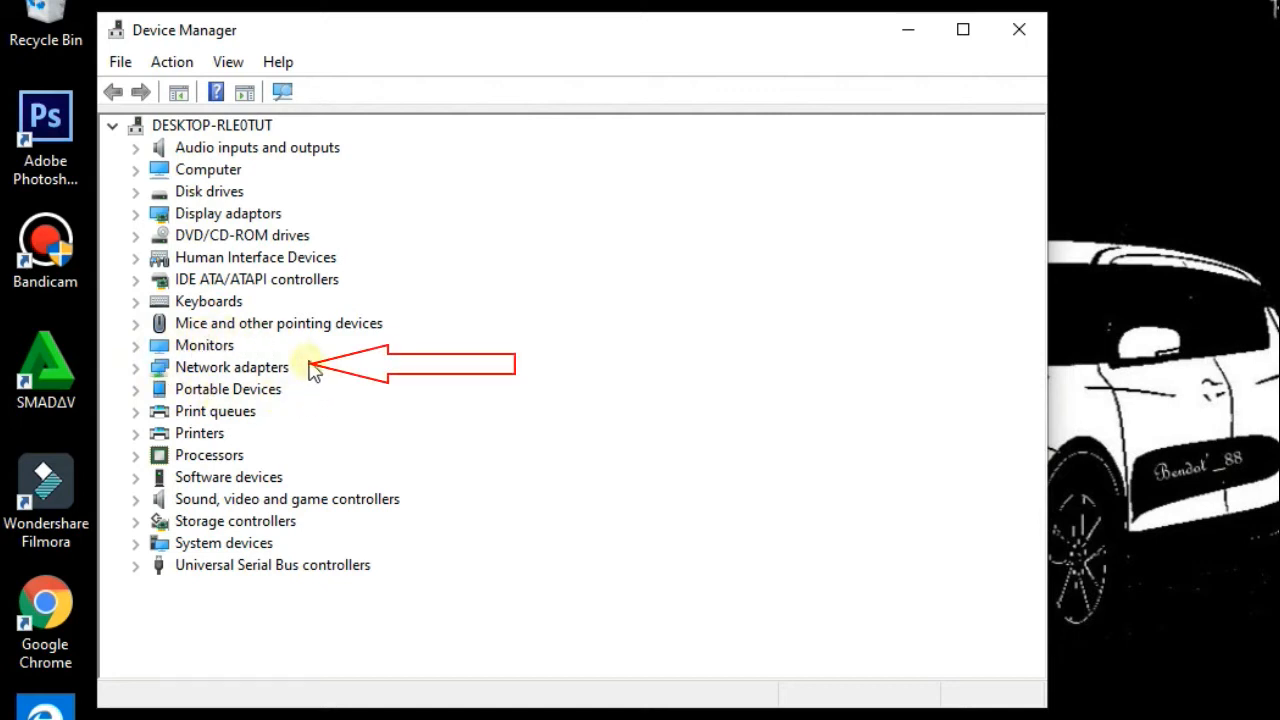
left_click(135, 367)
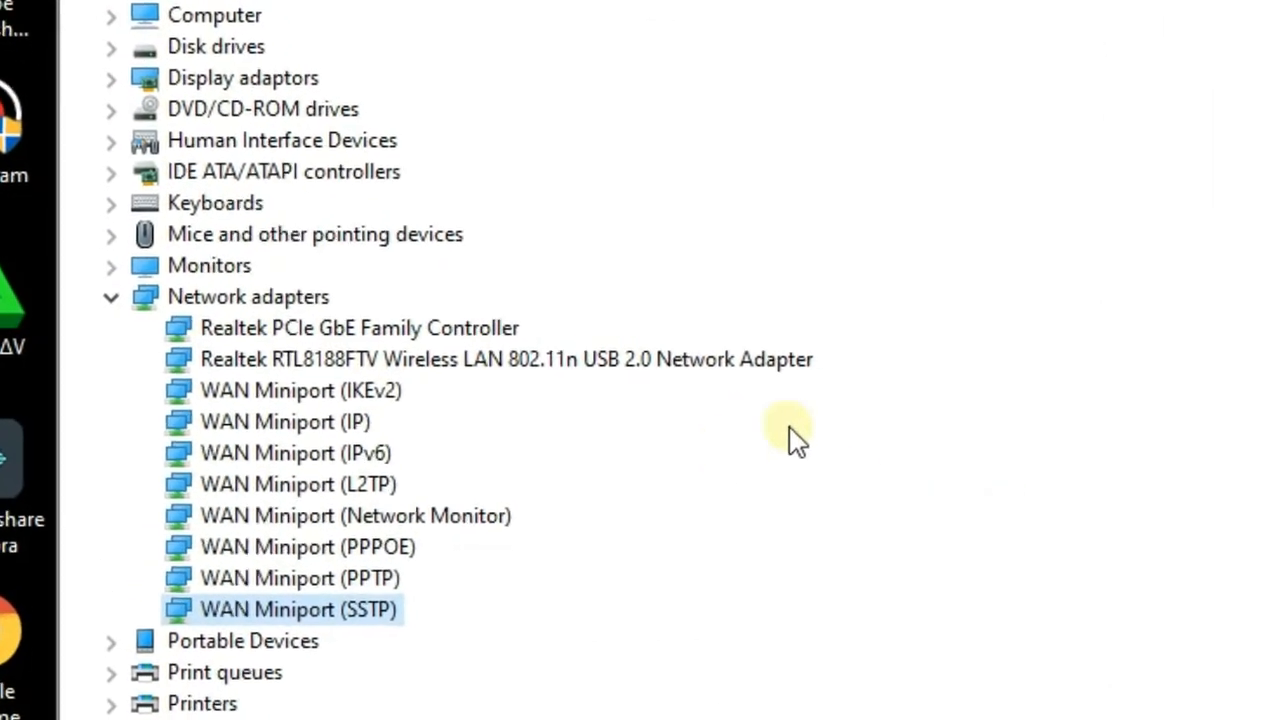
left_click(518, 370)
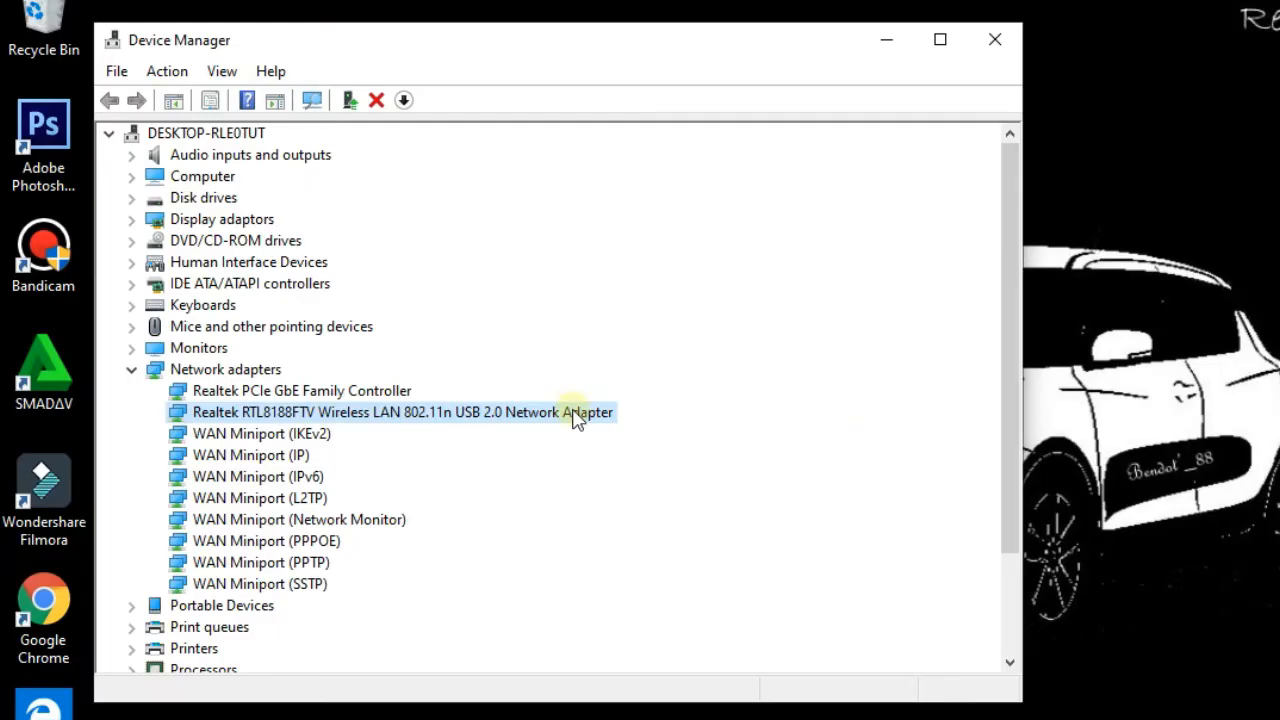
right_click(577, 418)
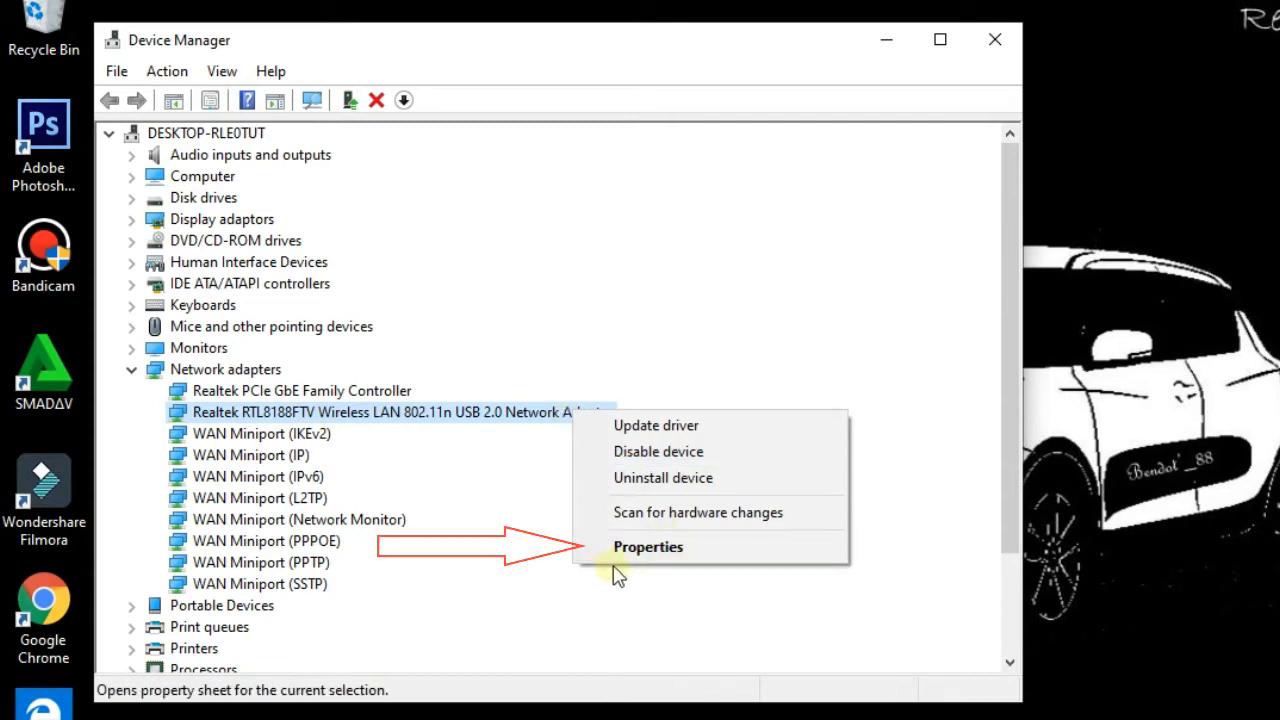
left_click(668, 553)
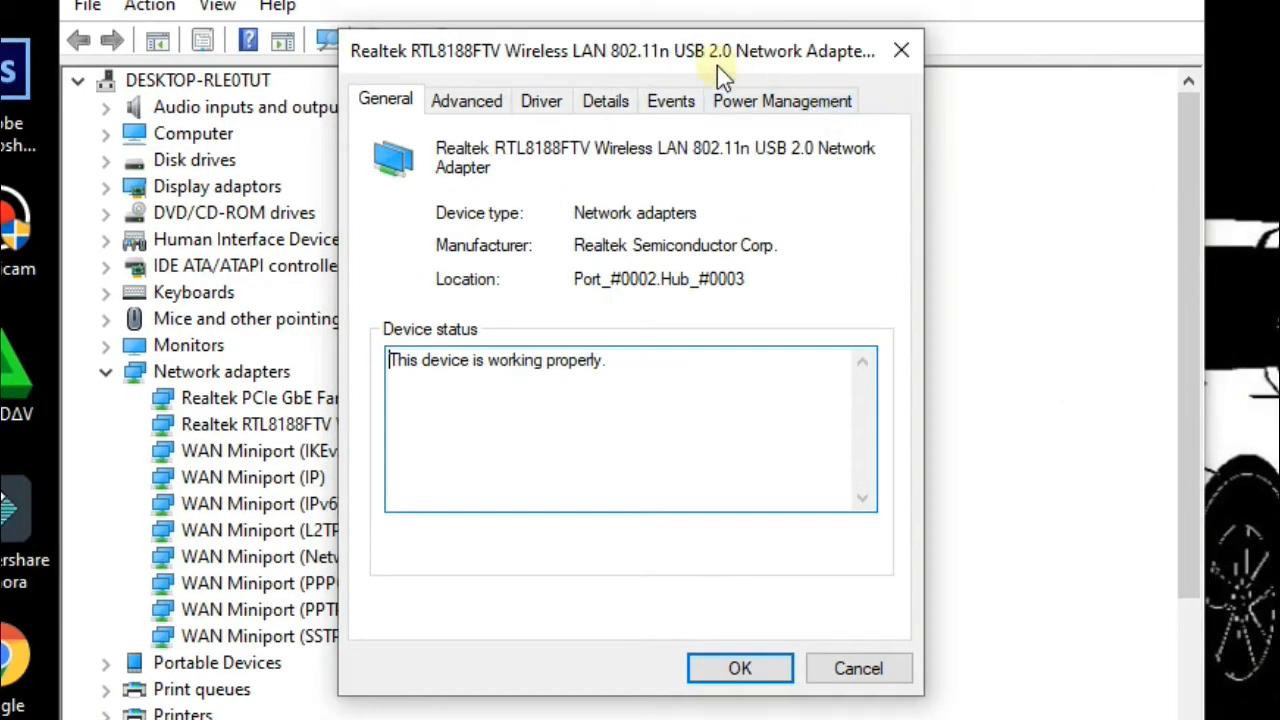
Disable allowing the computer to turn off the wireless adapter to save power, and apply the change.
left_click(813, 102)
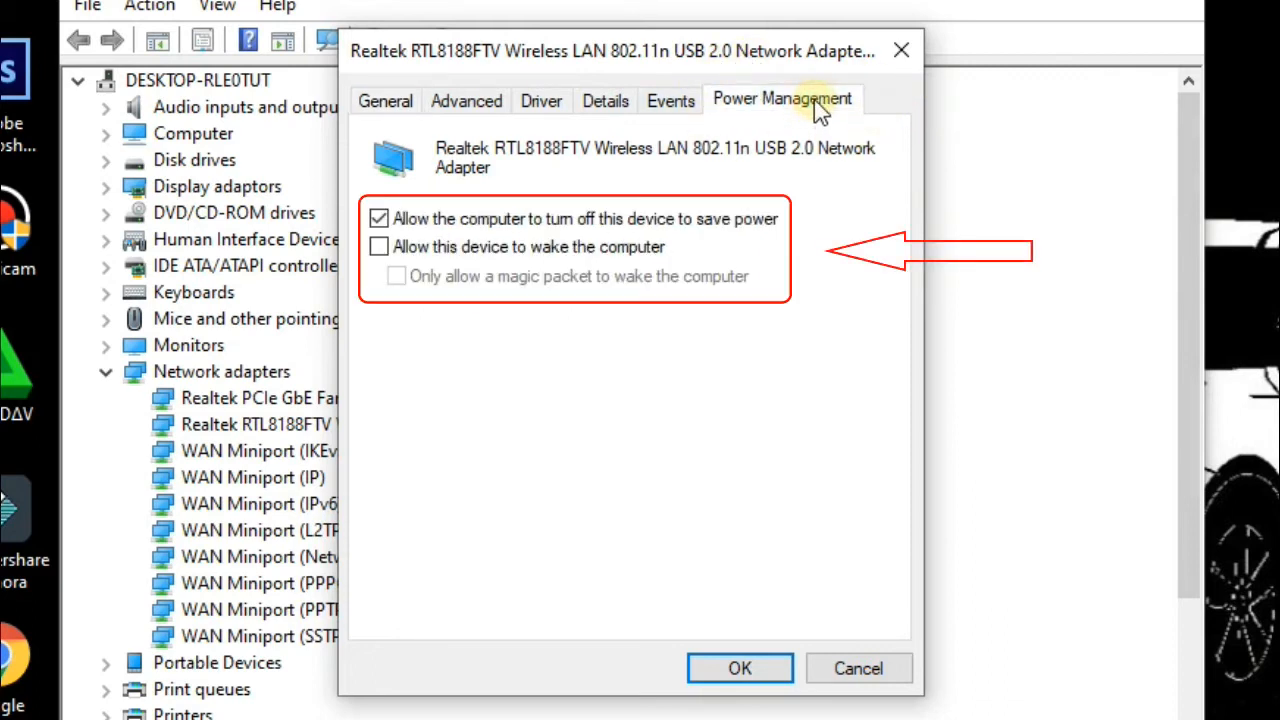
left_click(379, 219)
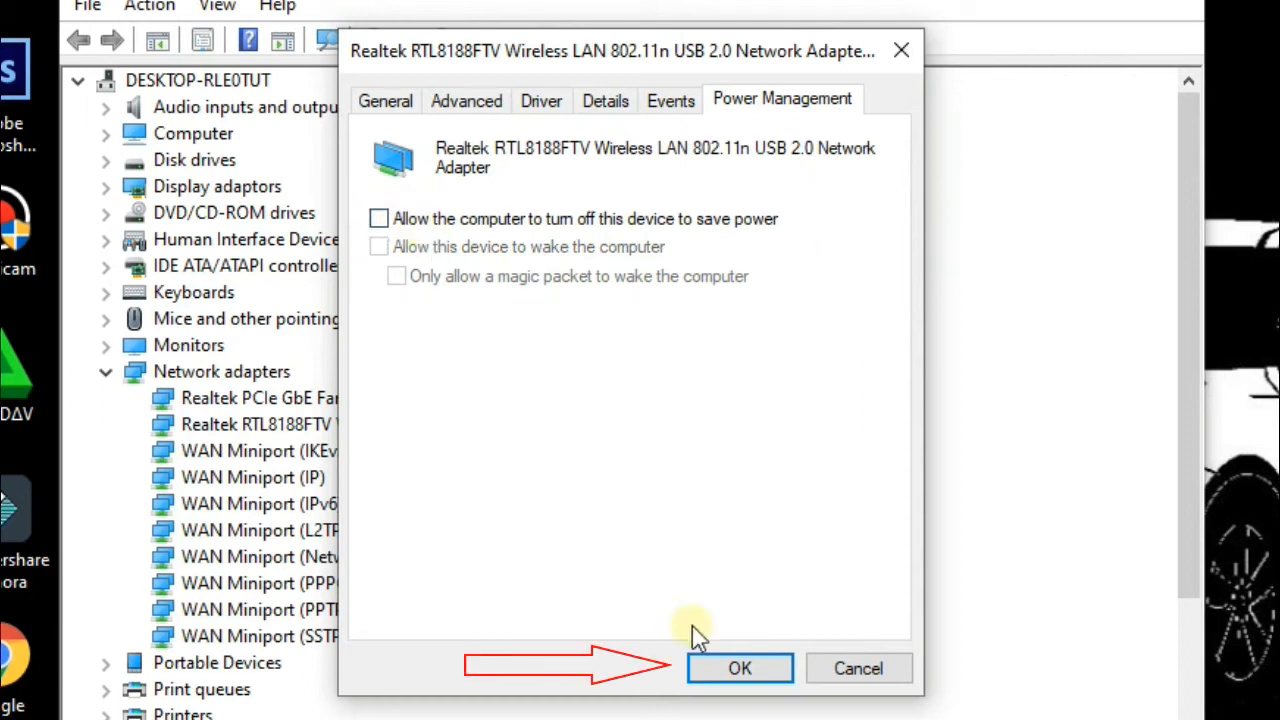
left_click(724, 670)
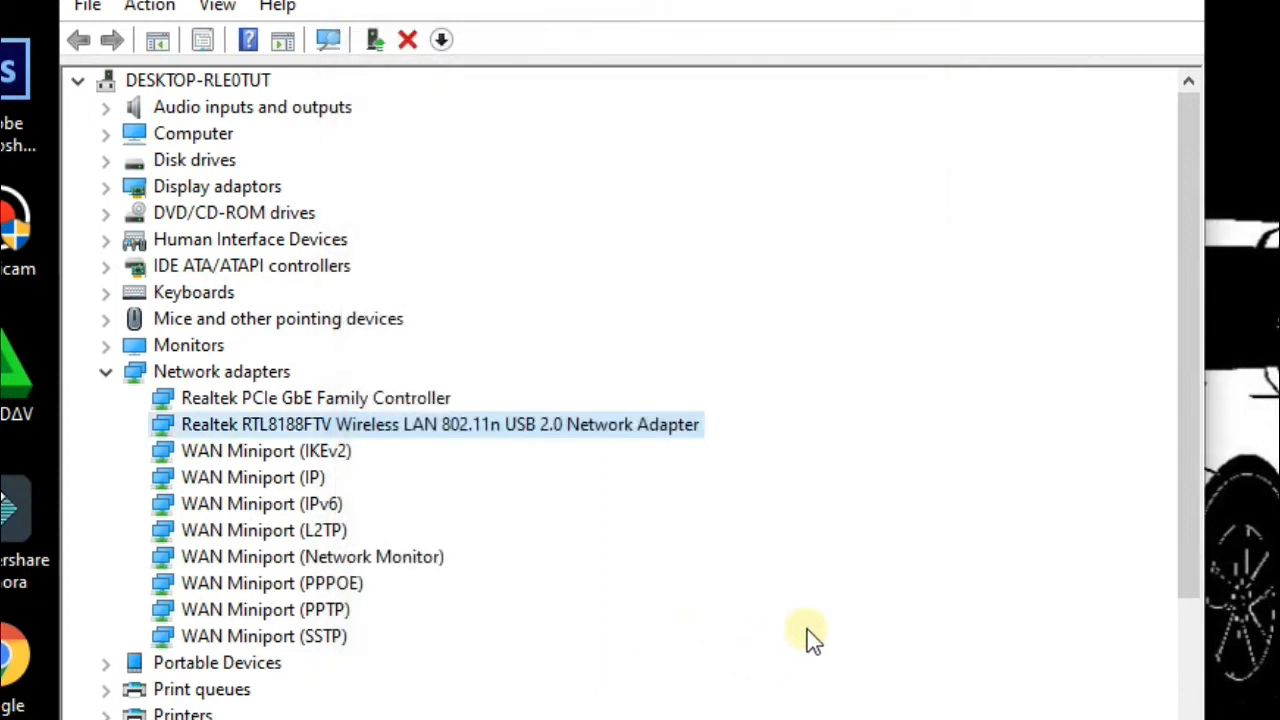
Try connecting to the secured WiFi network again with its network security key, allowing the PC to be discoverable.
left_click(1272, 310)
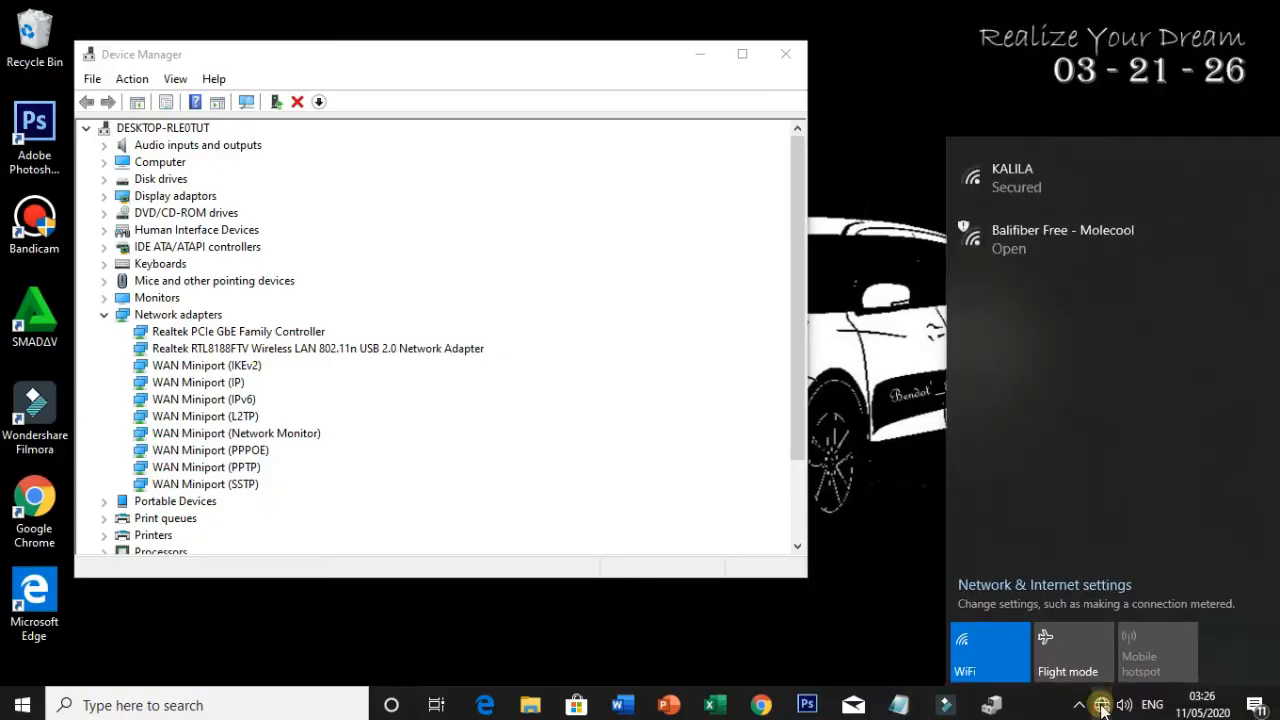
left_click(1074, 200)
type("••••••••••")
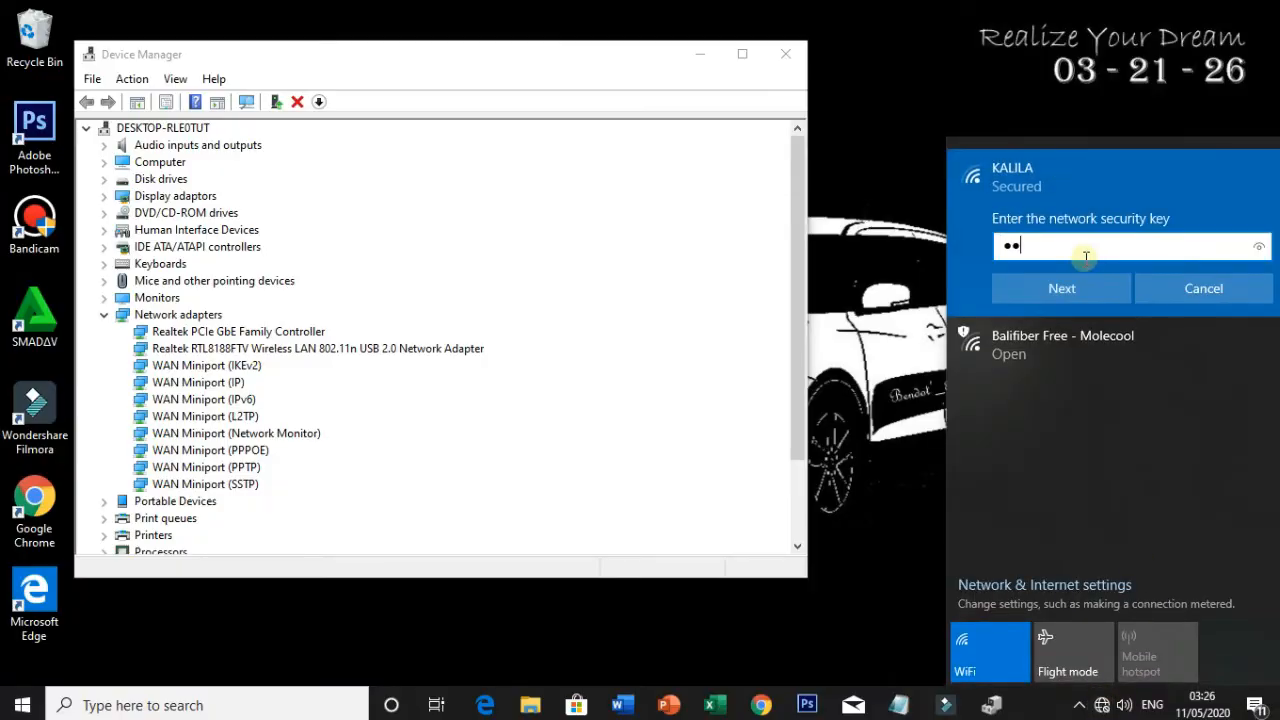
left_click(1083, 289)
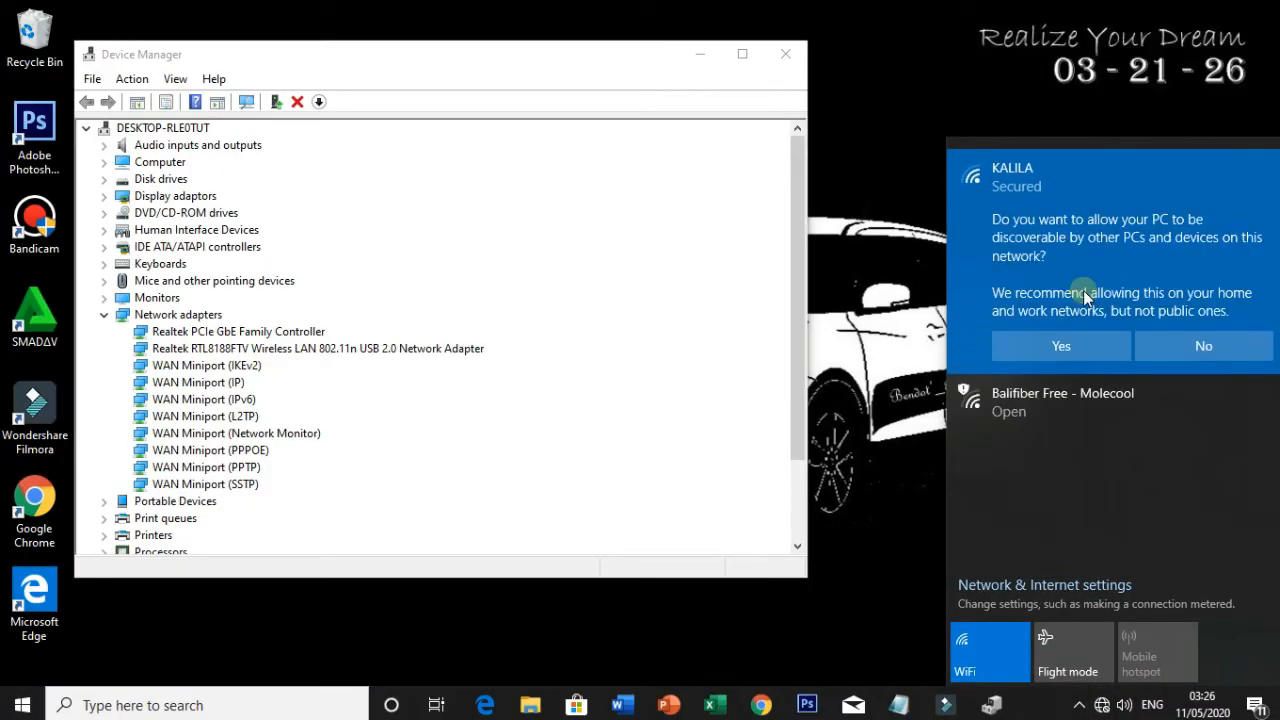
left_click(1050, 347)
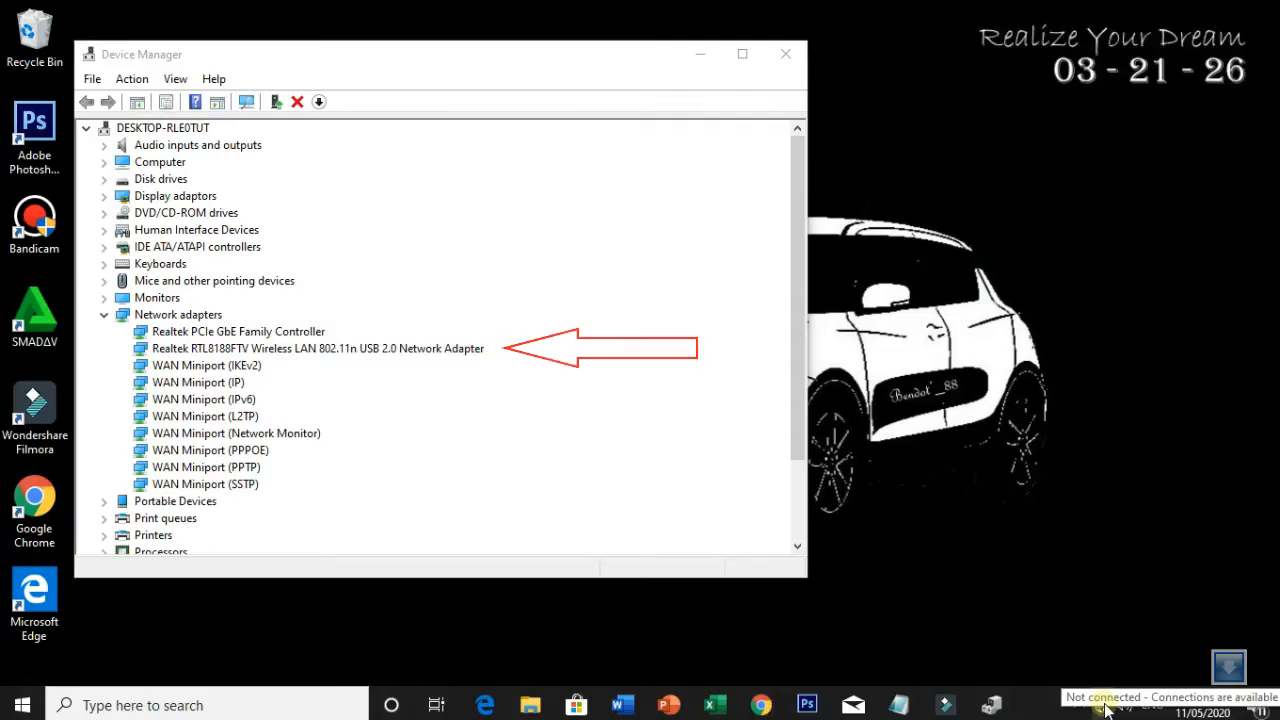
right_click(944, 297)
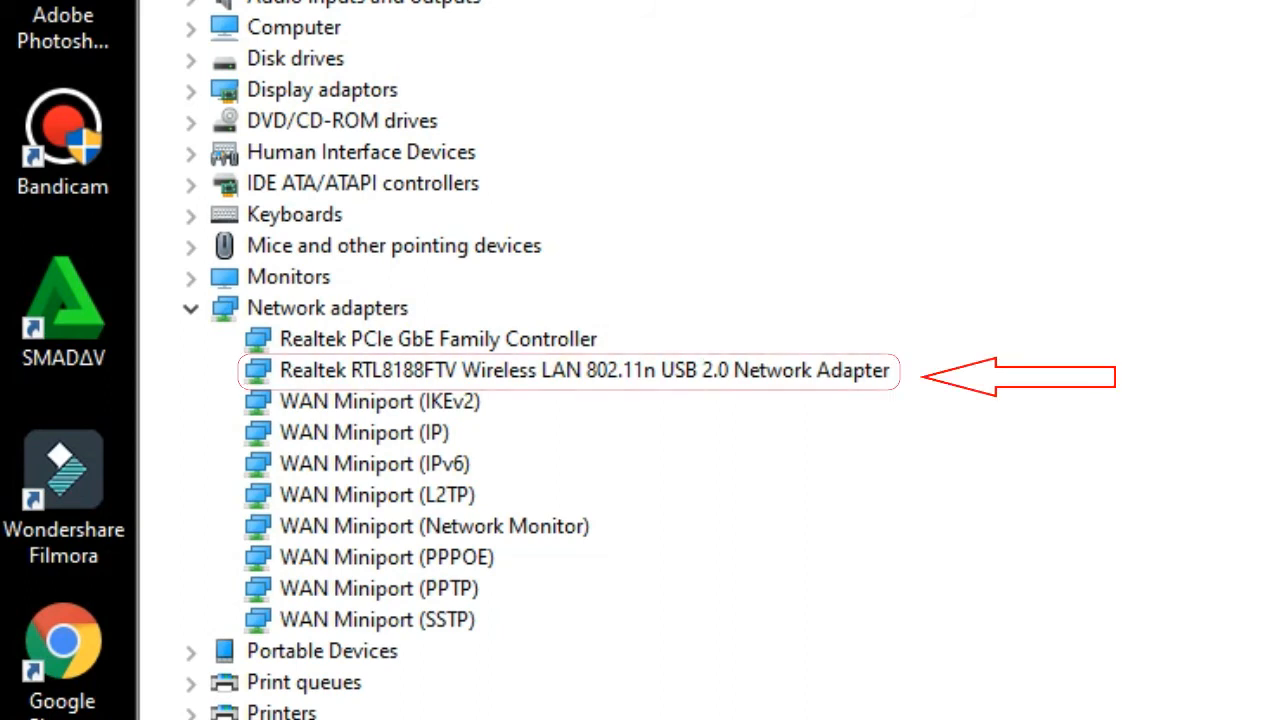
Retry the secured network with automatic connection enabled, entering the network security key and allowing discovery, and refresh the desktop.
left_click(616, 384)
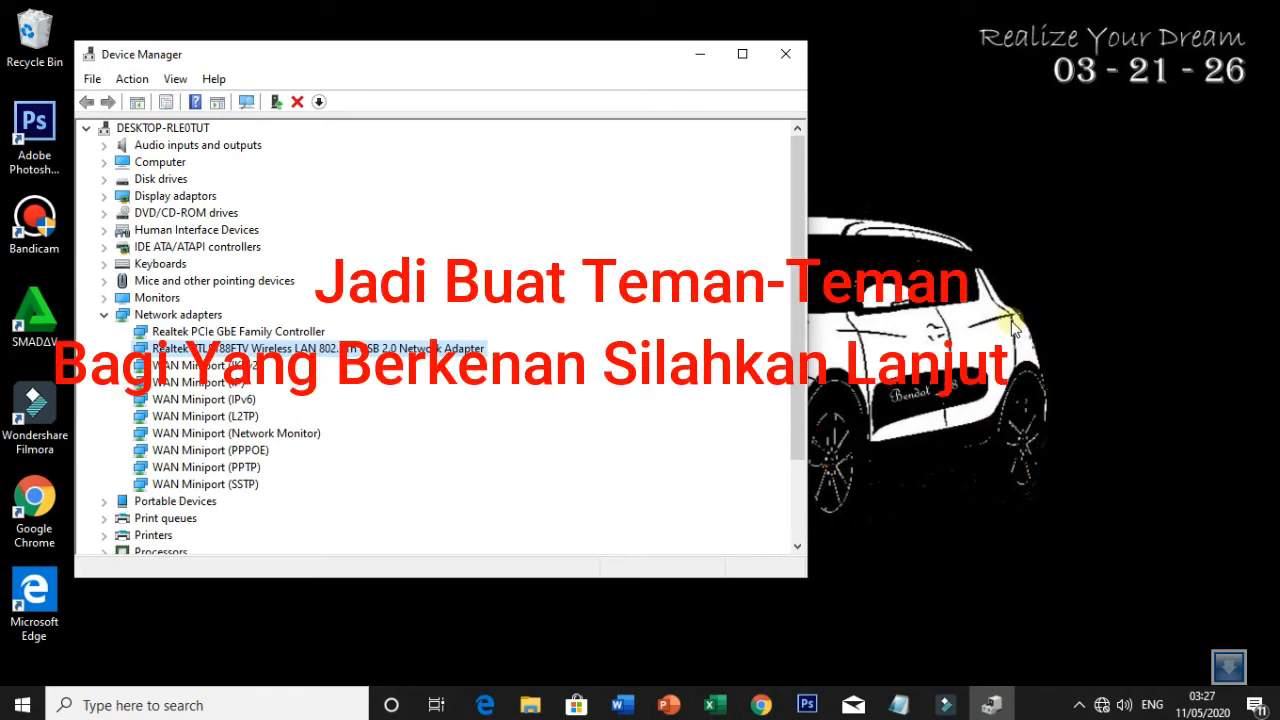
left_click(1101, 704)
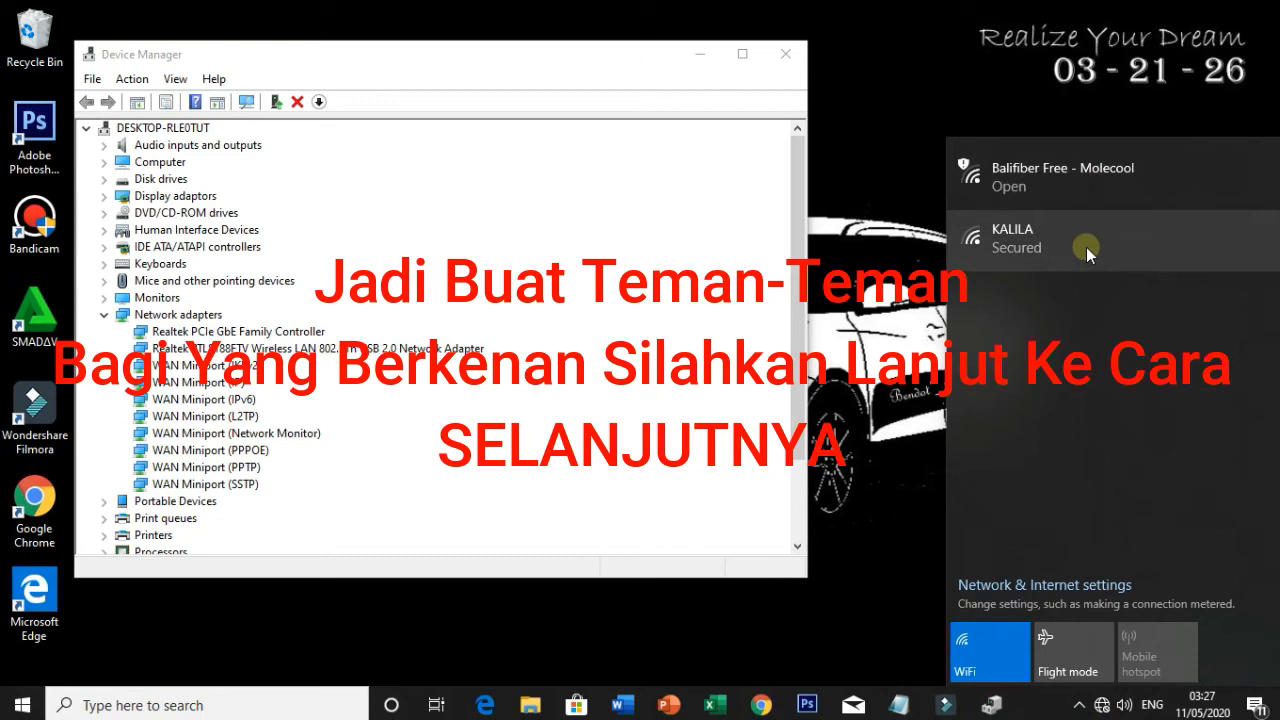
left_click(1086, 247)
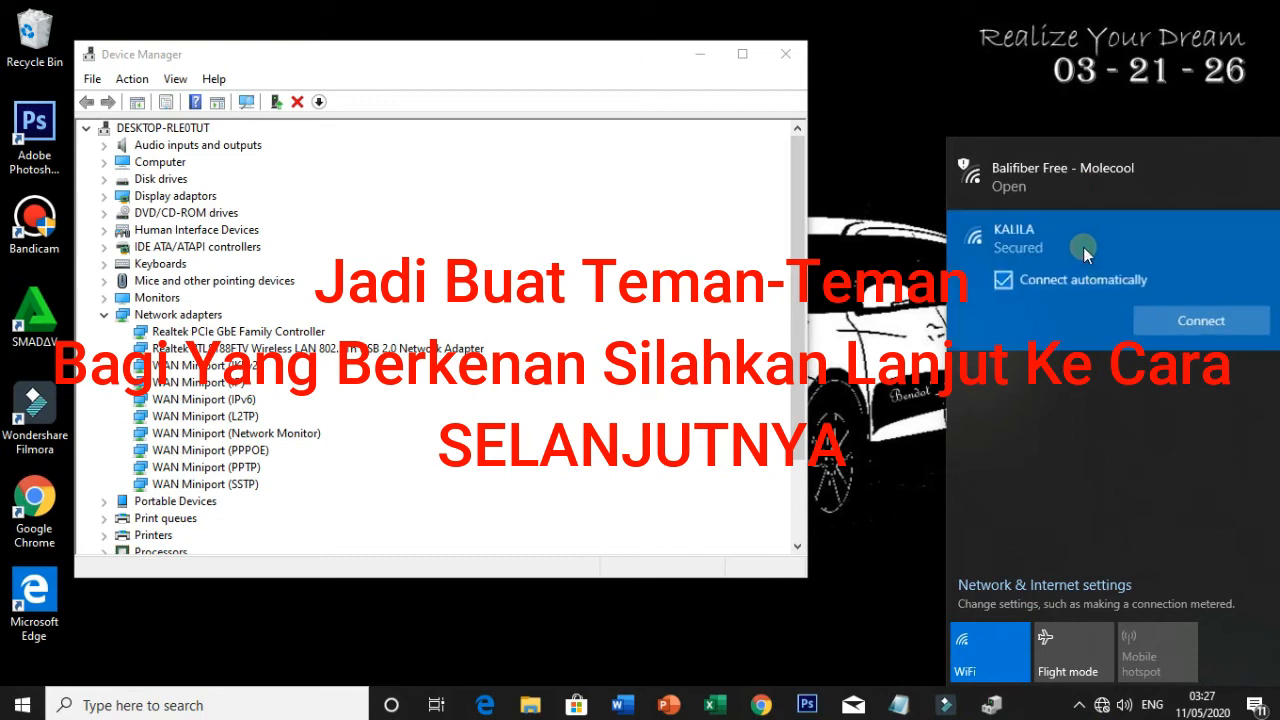
left_click(1164, 327)
type("••••")
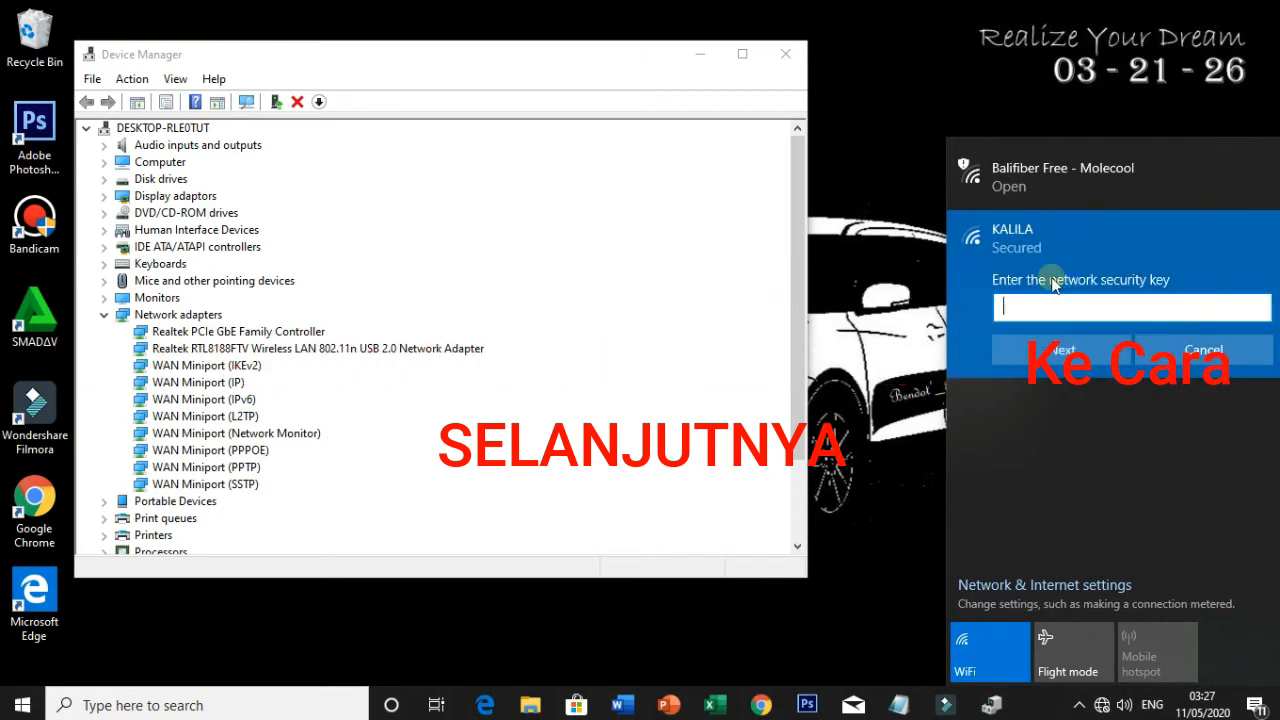
type("••••")
left_click(1040, 349)
left_click(1052, 406)
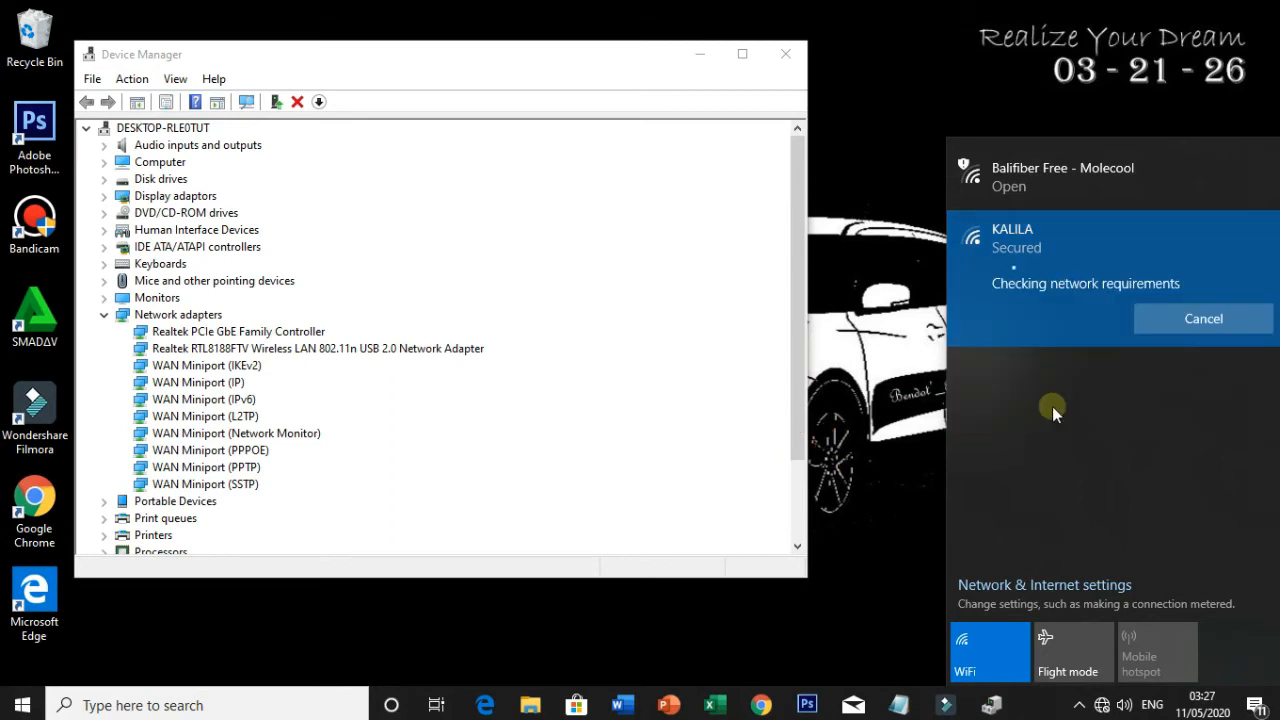
right_click(897, 277)
left_click(909, 326)
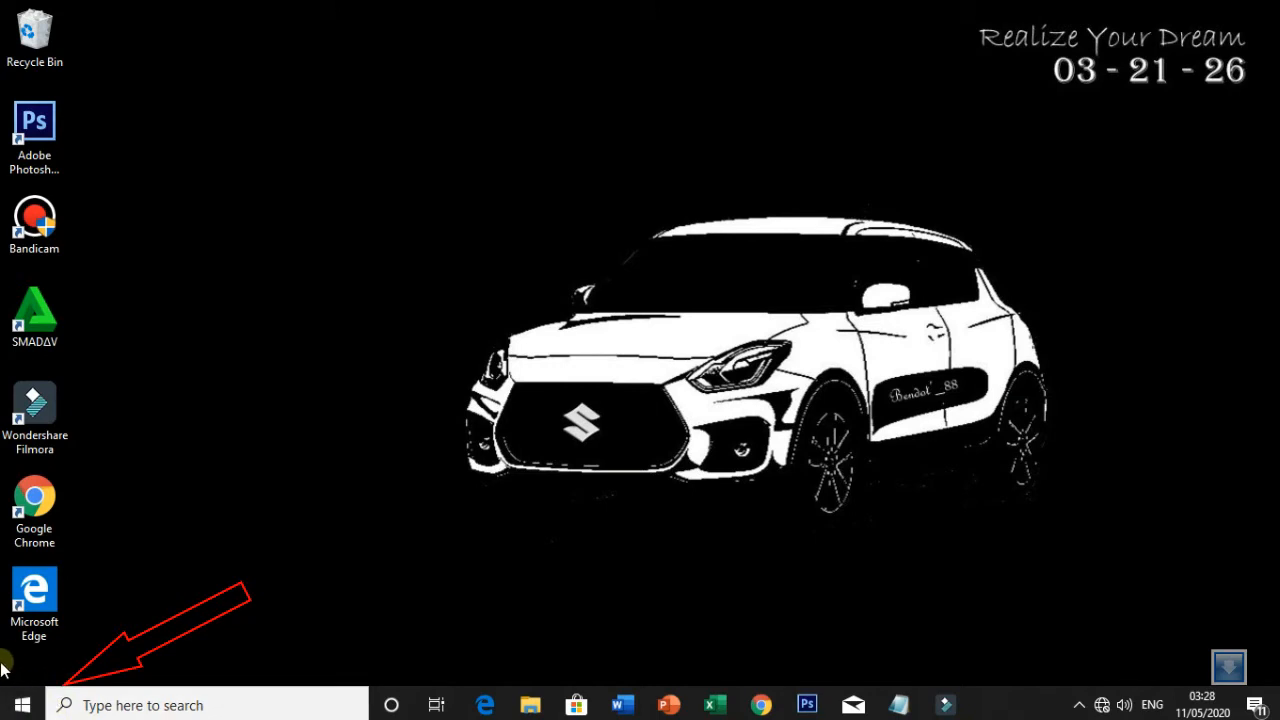
Open Device Manager and select the Realtek RTL8188FTV Wireless LAN adapter under Network adapters.
right_click(20, 704)
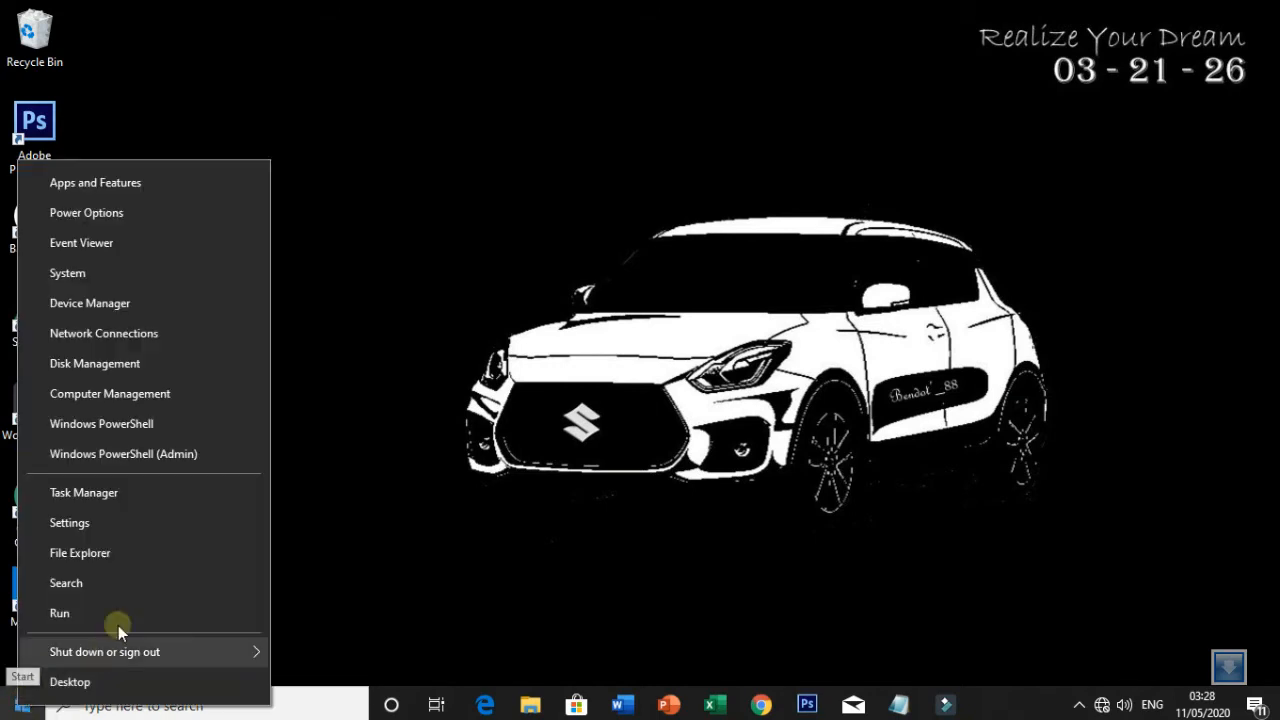
left_click(185, 302)
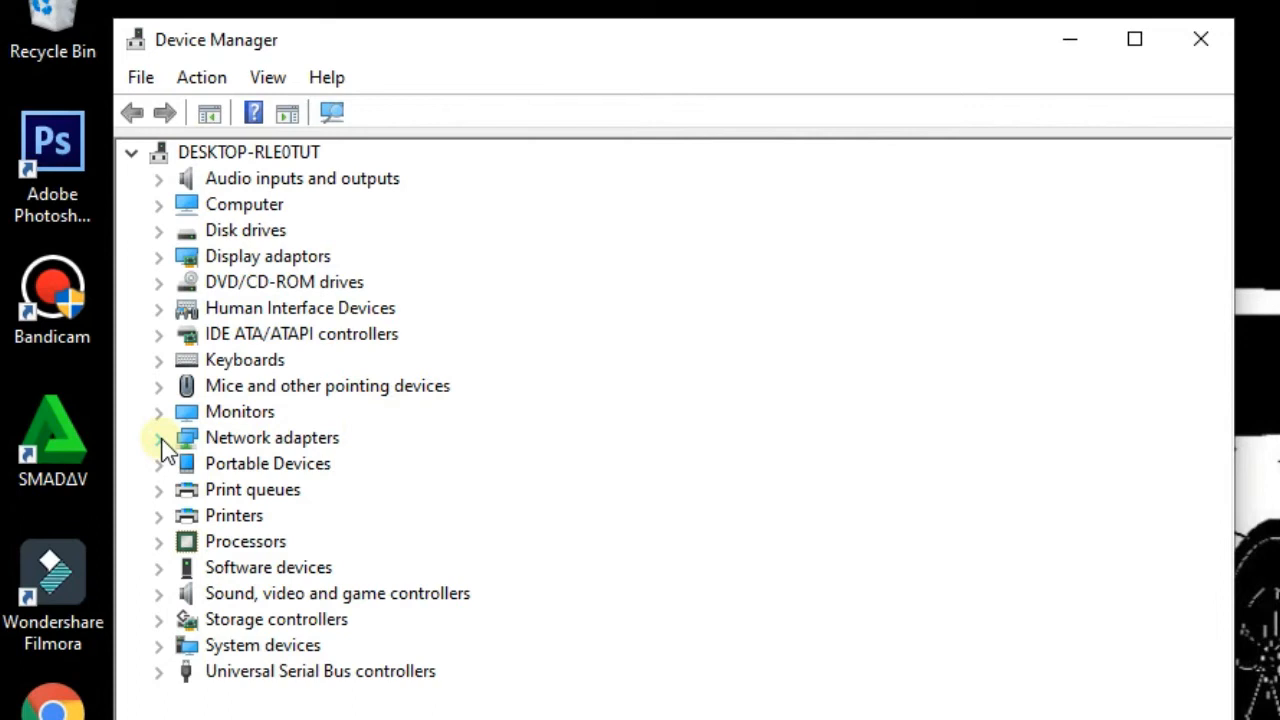
left_click(160, 440)
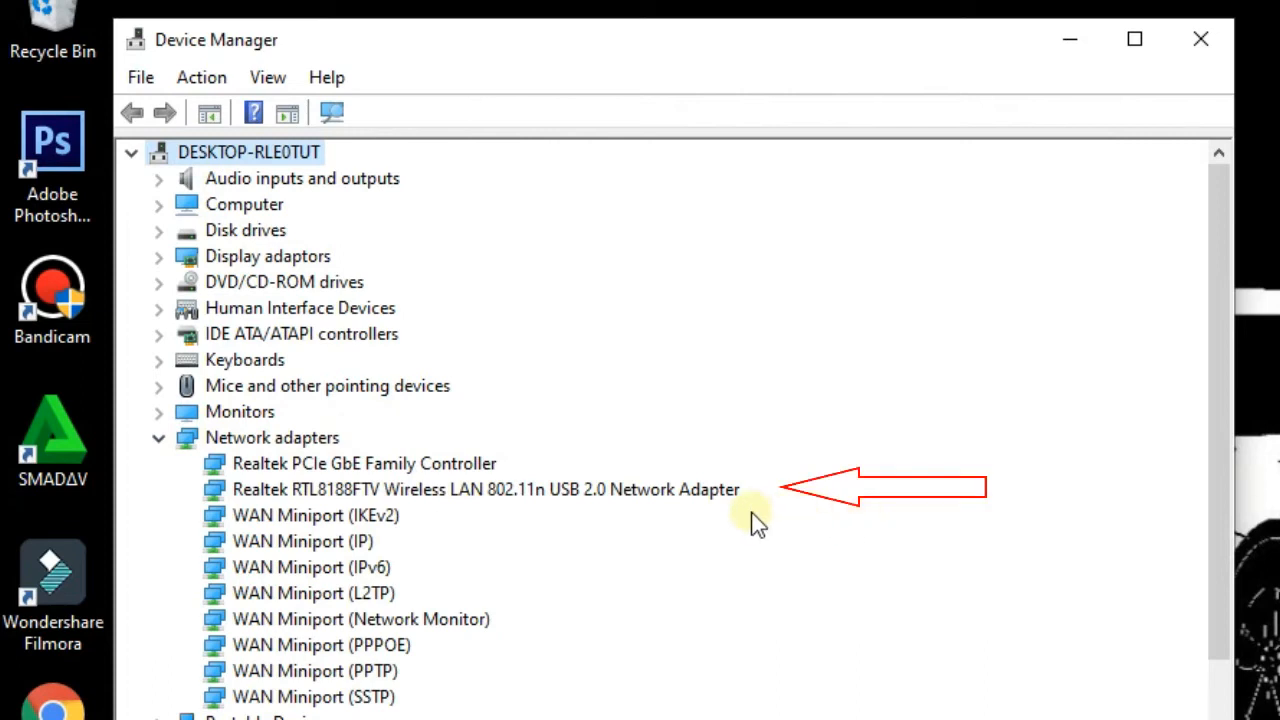
left_click(638, 489)
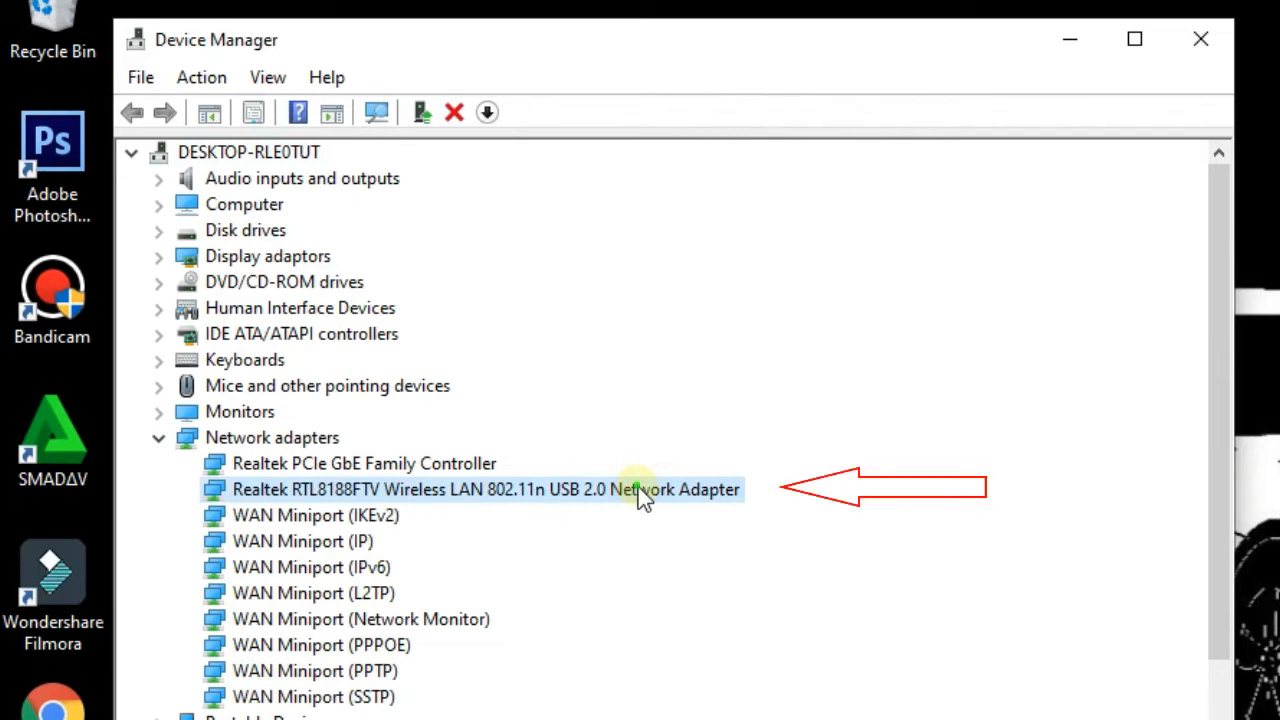
Disable the Realtek RTL8188FTV wireless adapter and enable it again.
right_click(638, 490)
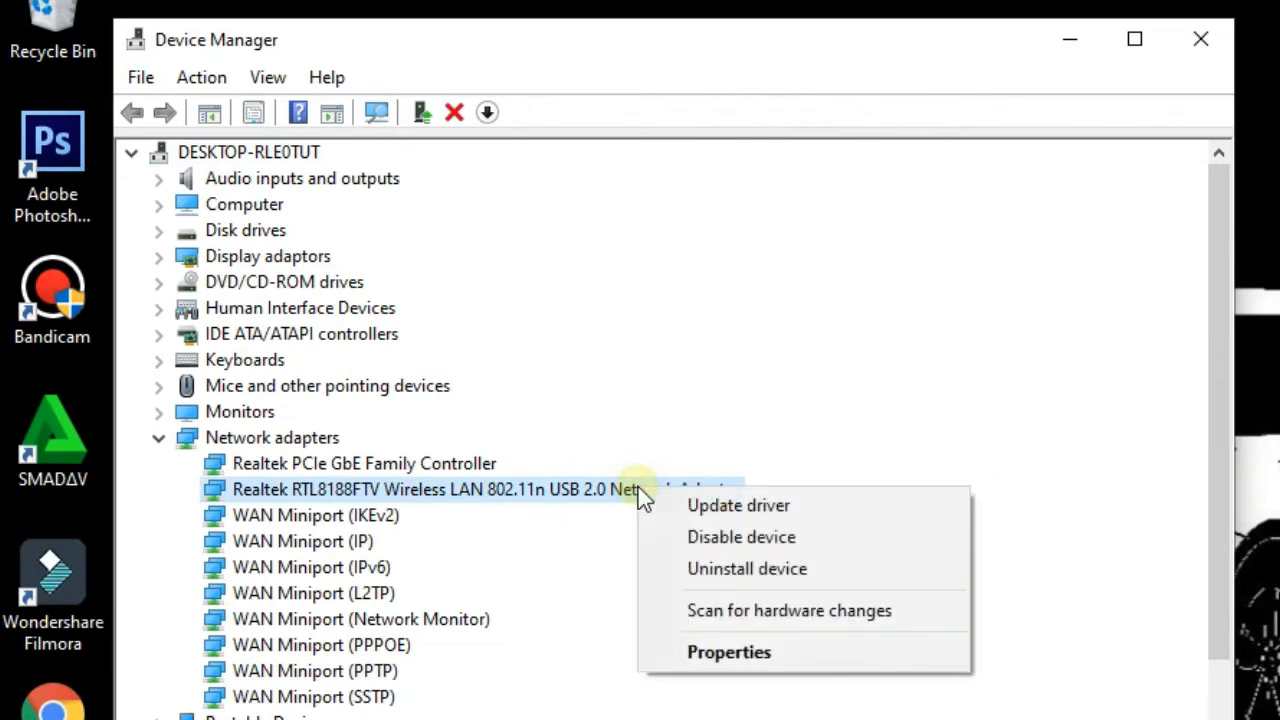
left_click(793, 542)
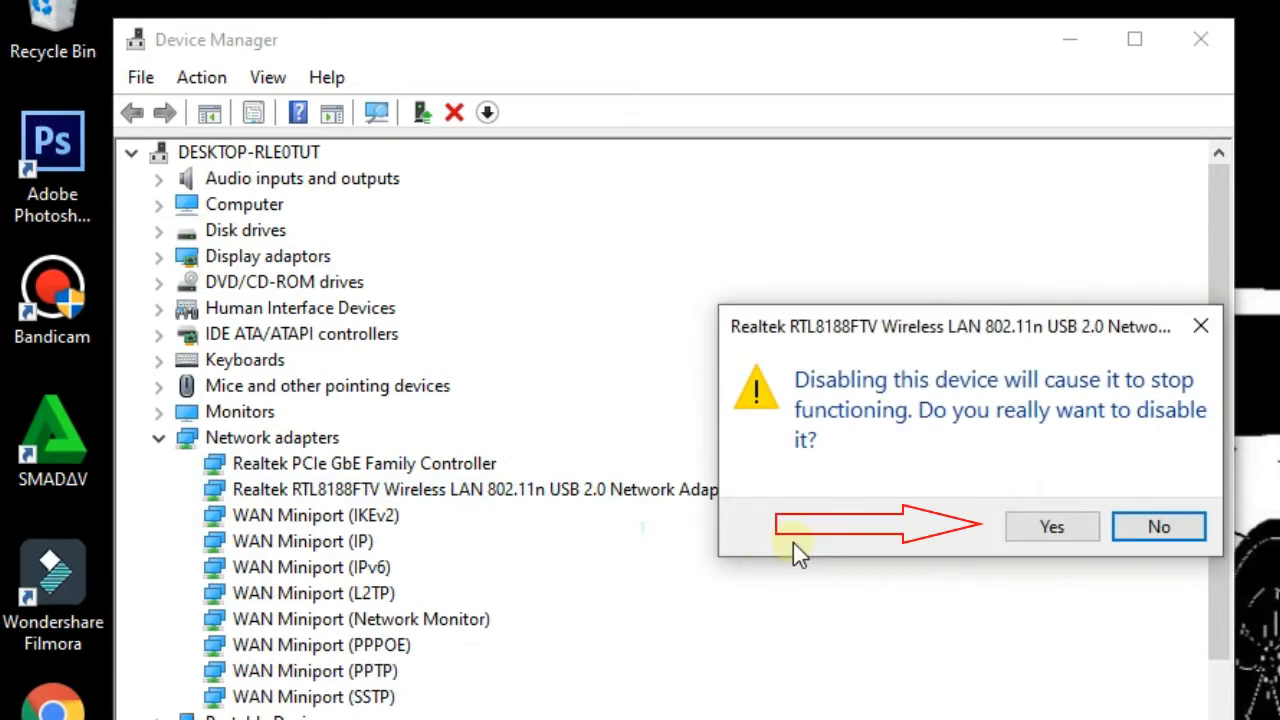
left_click(1058, 533)
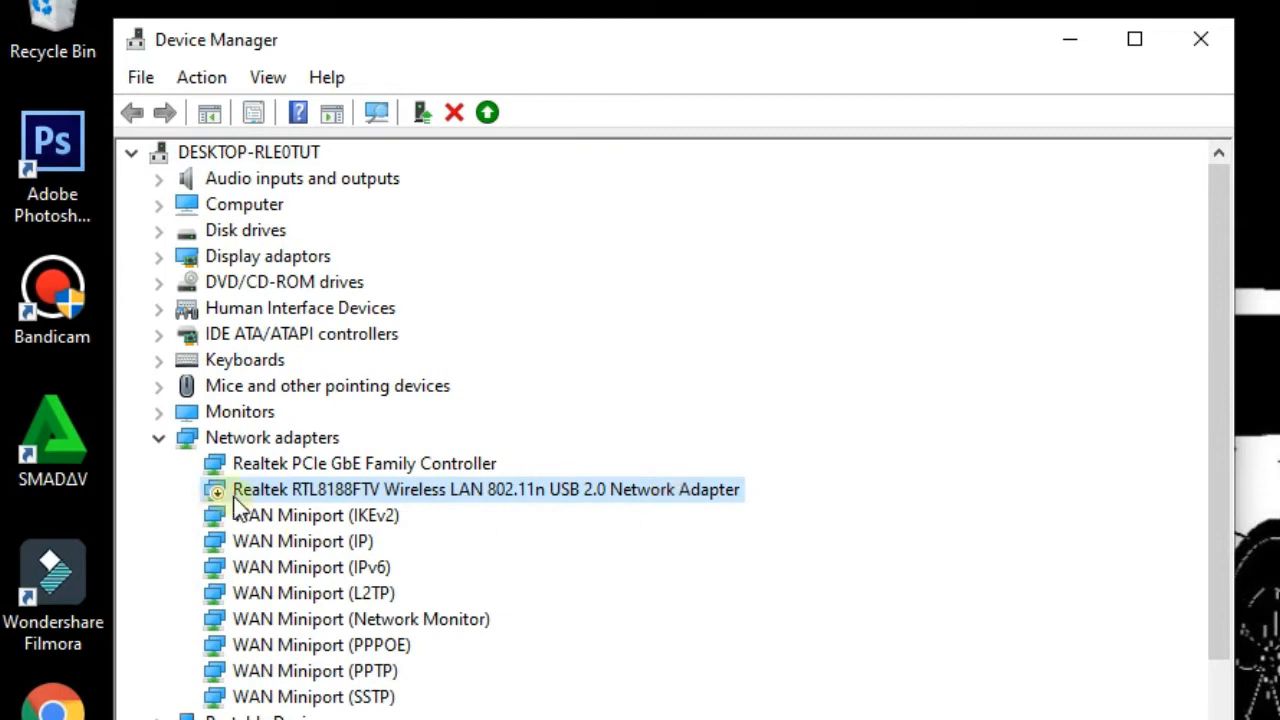
right_click(642, 495)
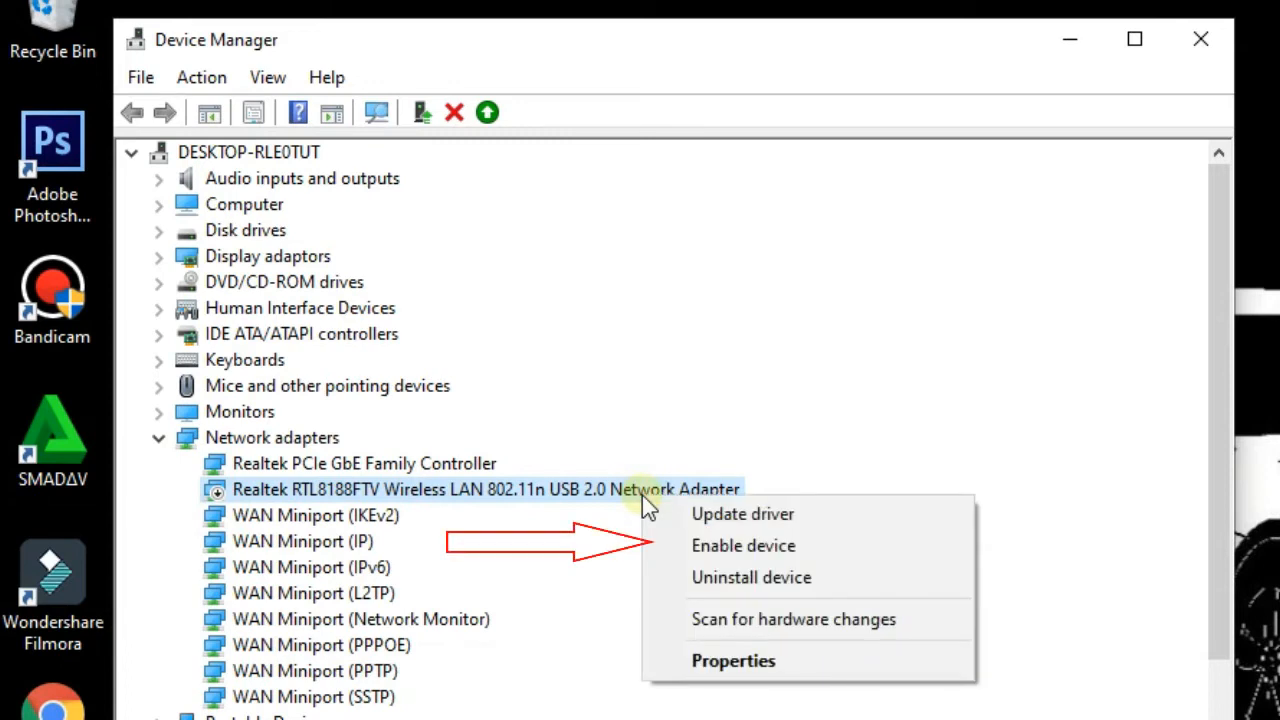
left_click(820, 548)
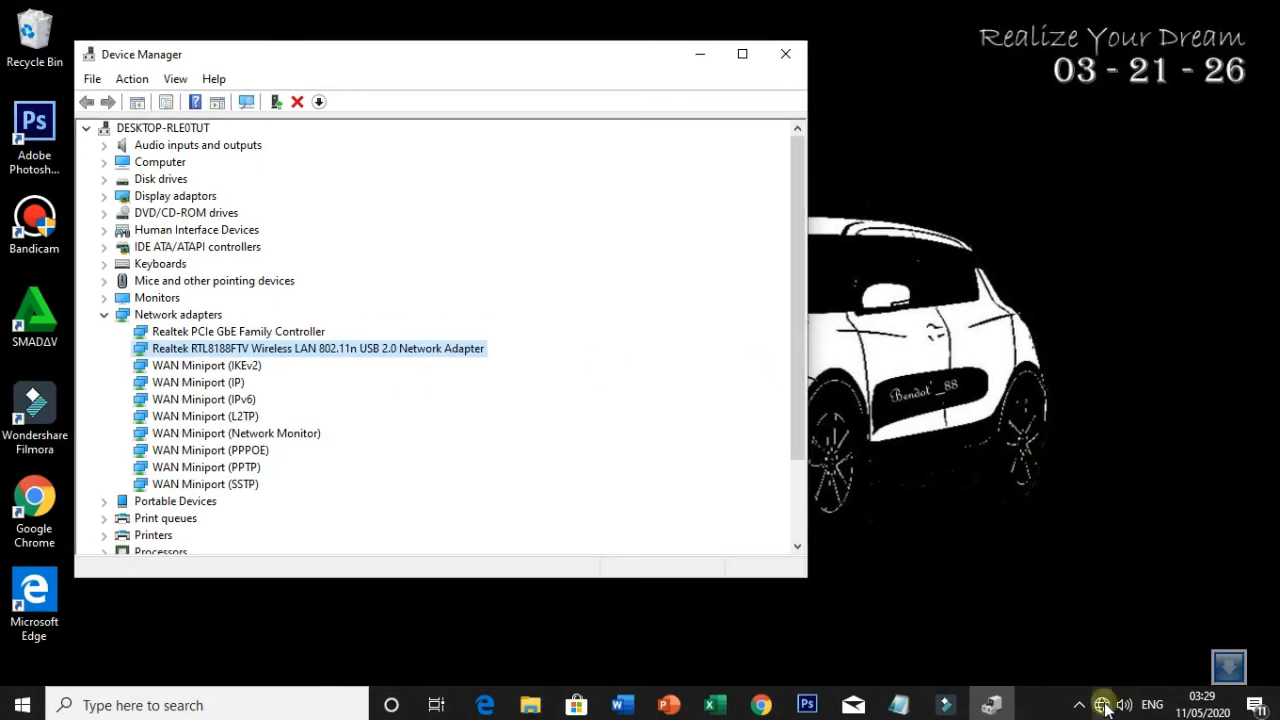
Try connecting to the secured WiFi network with automatic connection, entering the network security key and allowing discovery, and dismiss the network list.
left_click(1104, 706)
left_click(1078, 248)
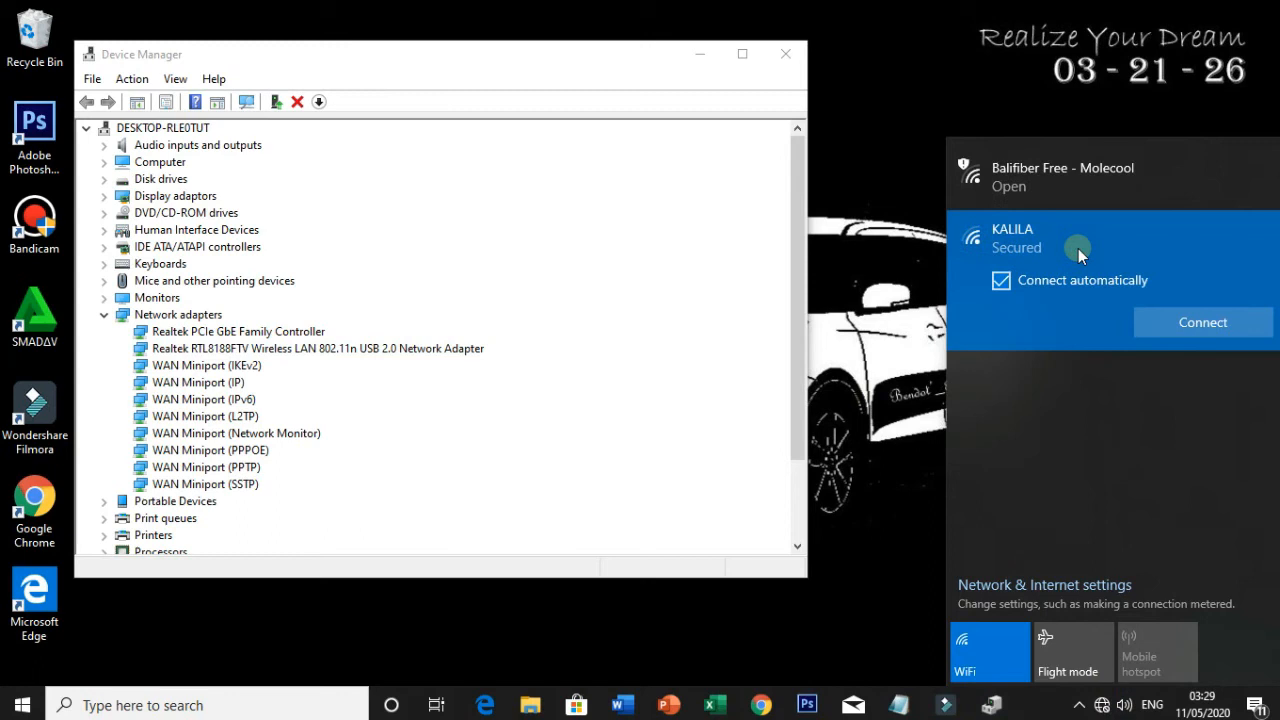
left_click(1160, 322)
type("••••••")
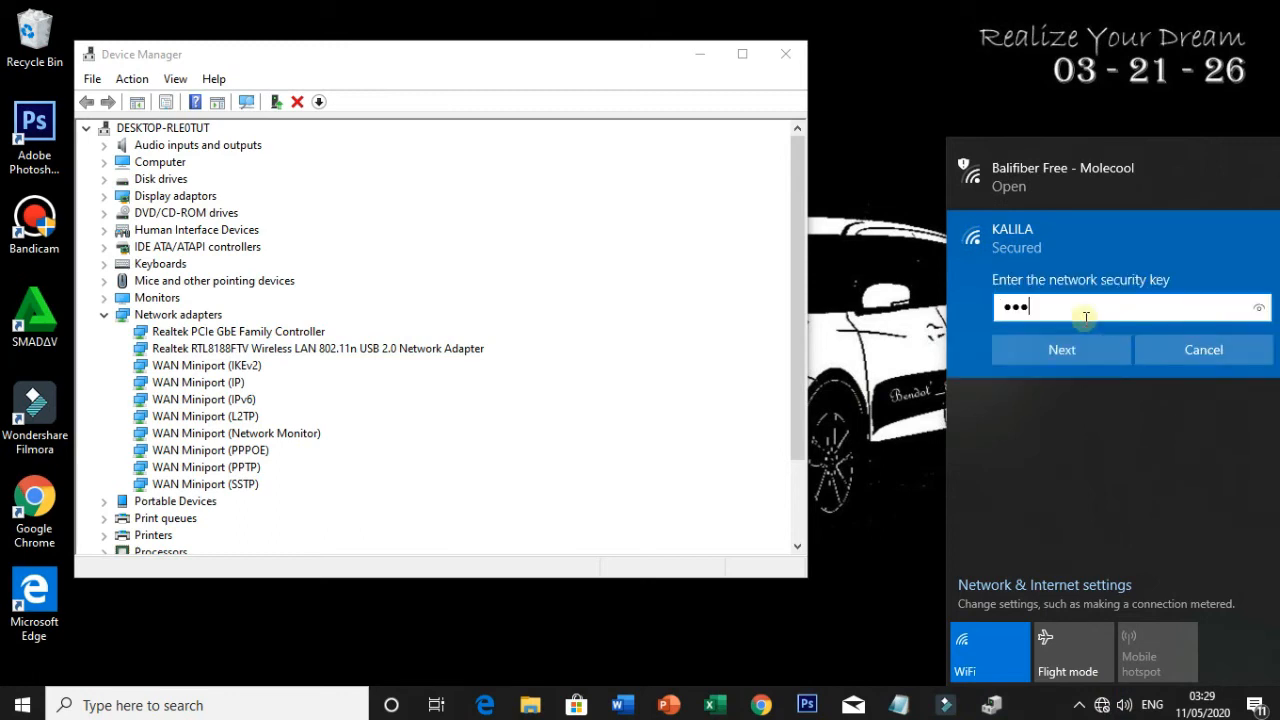
type("••••")
left_click(1062, 349)
left_click(1048, 412)
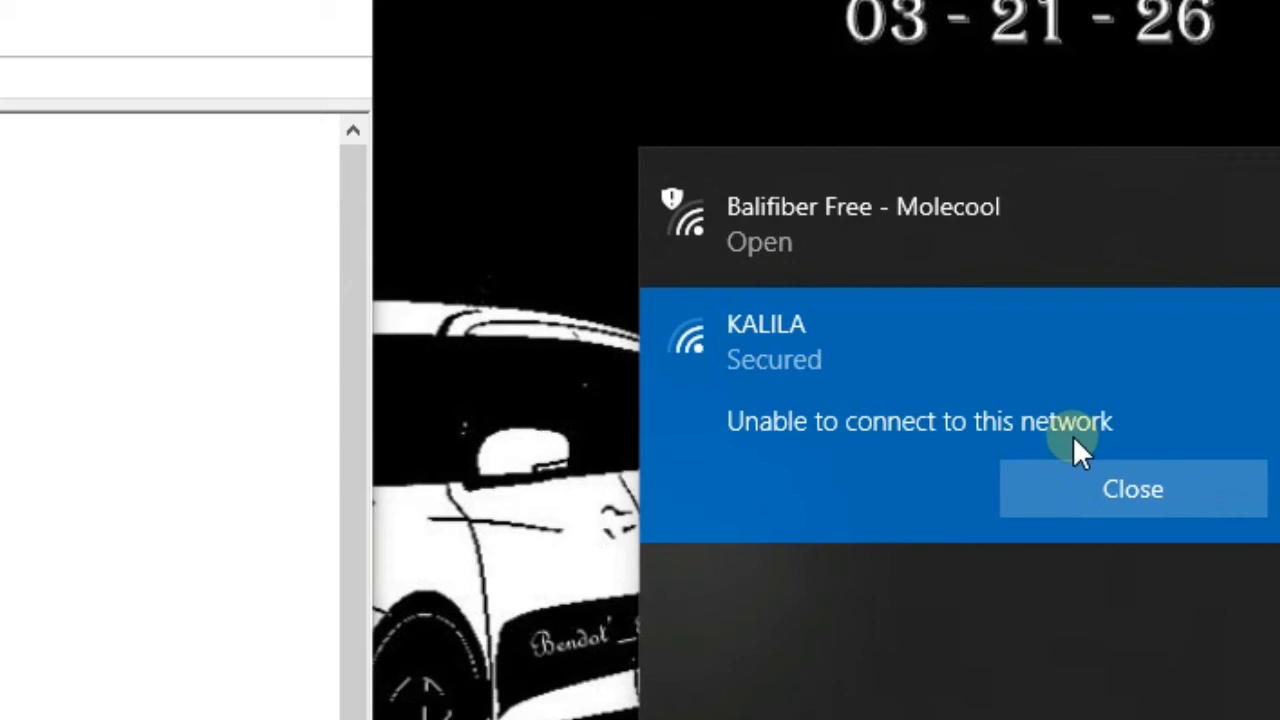
left_click(503, 468)
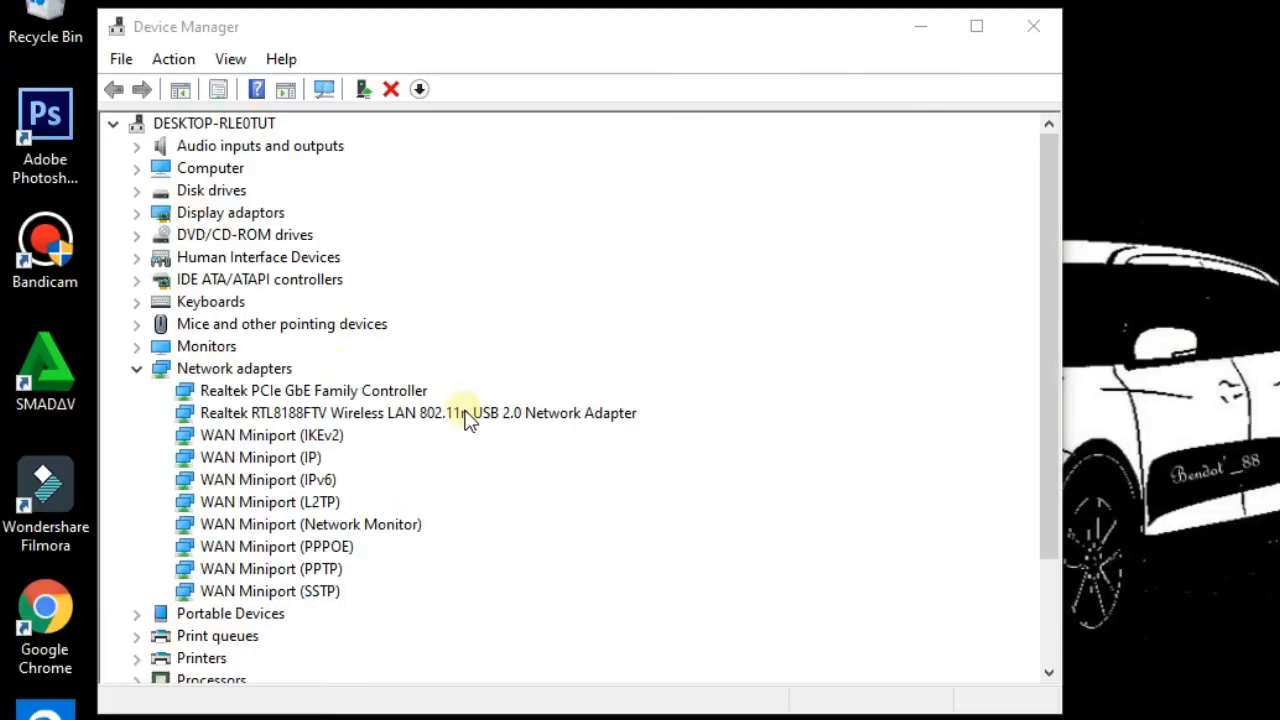
Start a manual driver update for the Realtek RTL8188FTV wireless adapter, choosing from the list of available drivers on the computer.
left_click(465, 414)
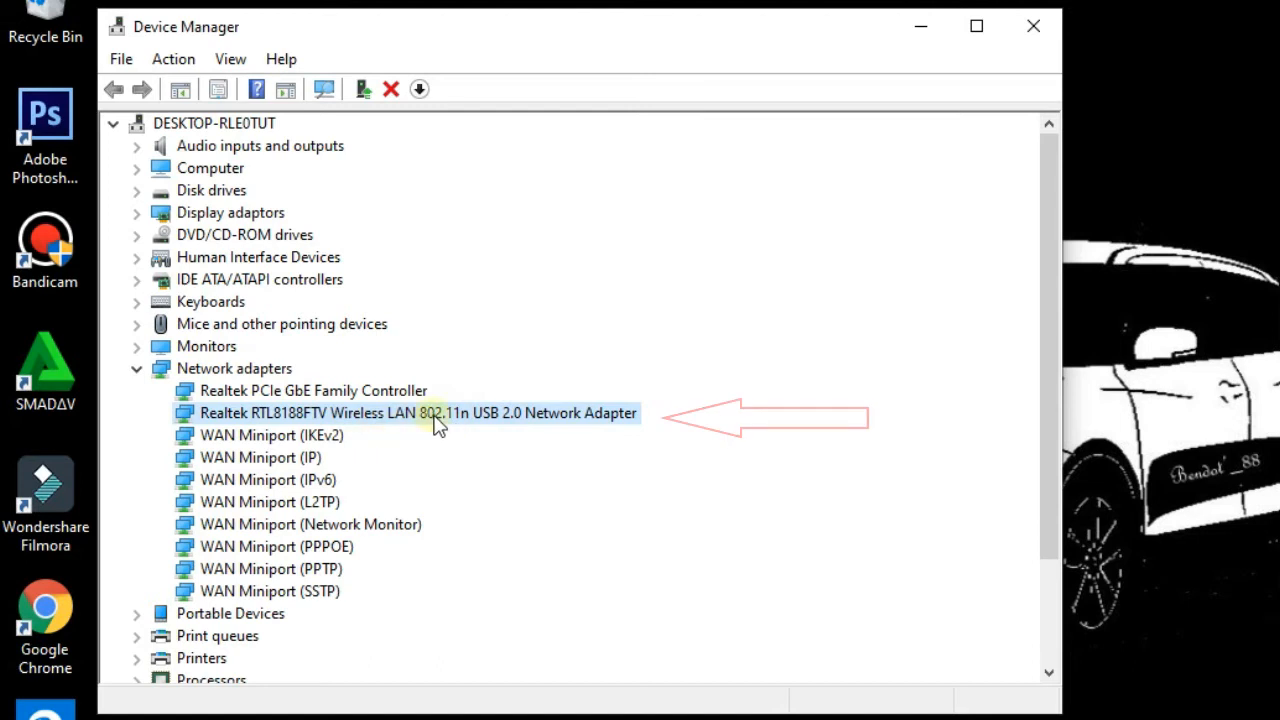
right_click(519, 421)
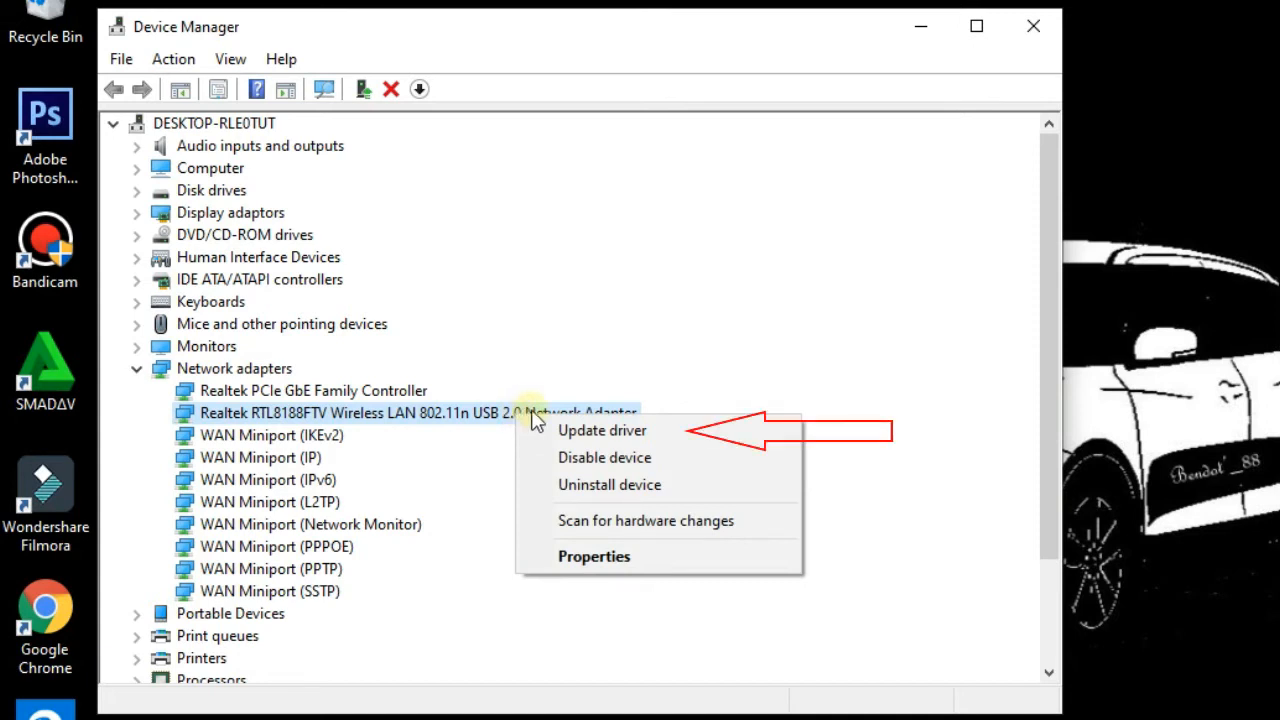
left_click(699, 443)
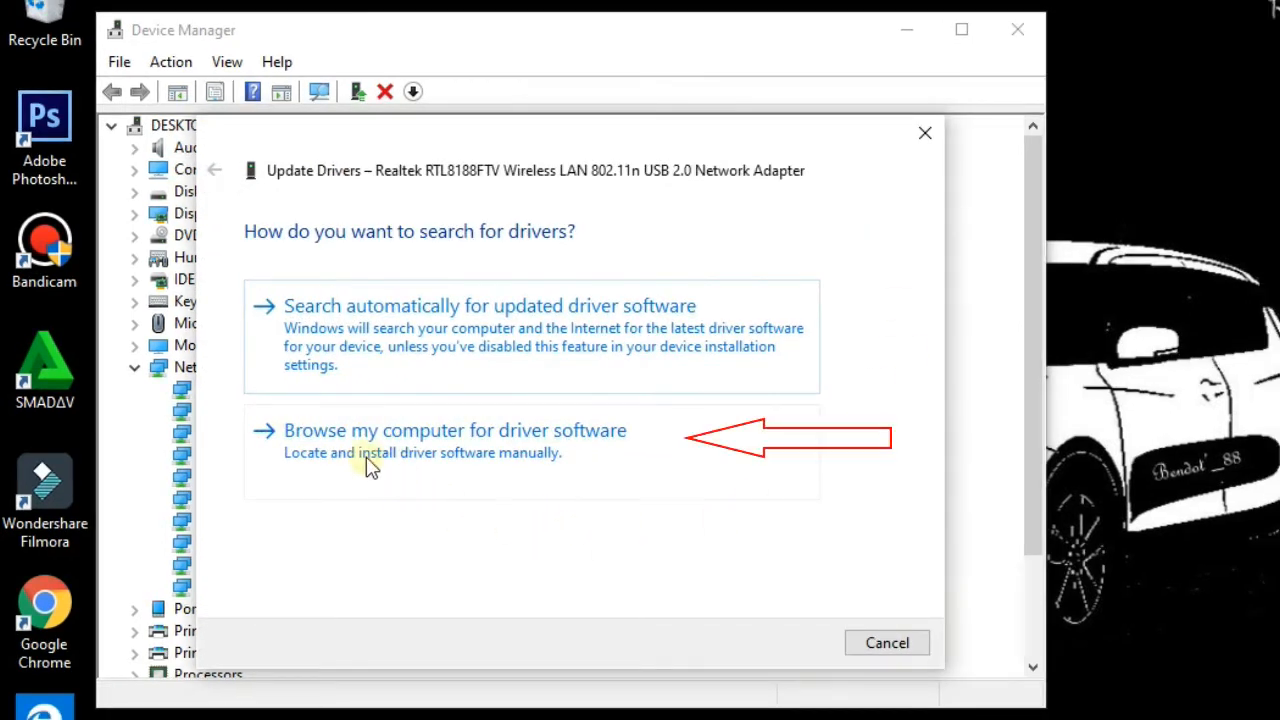
left_click(483, 458)
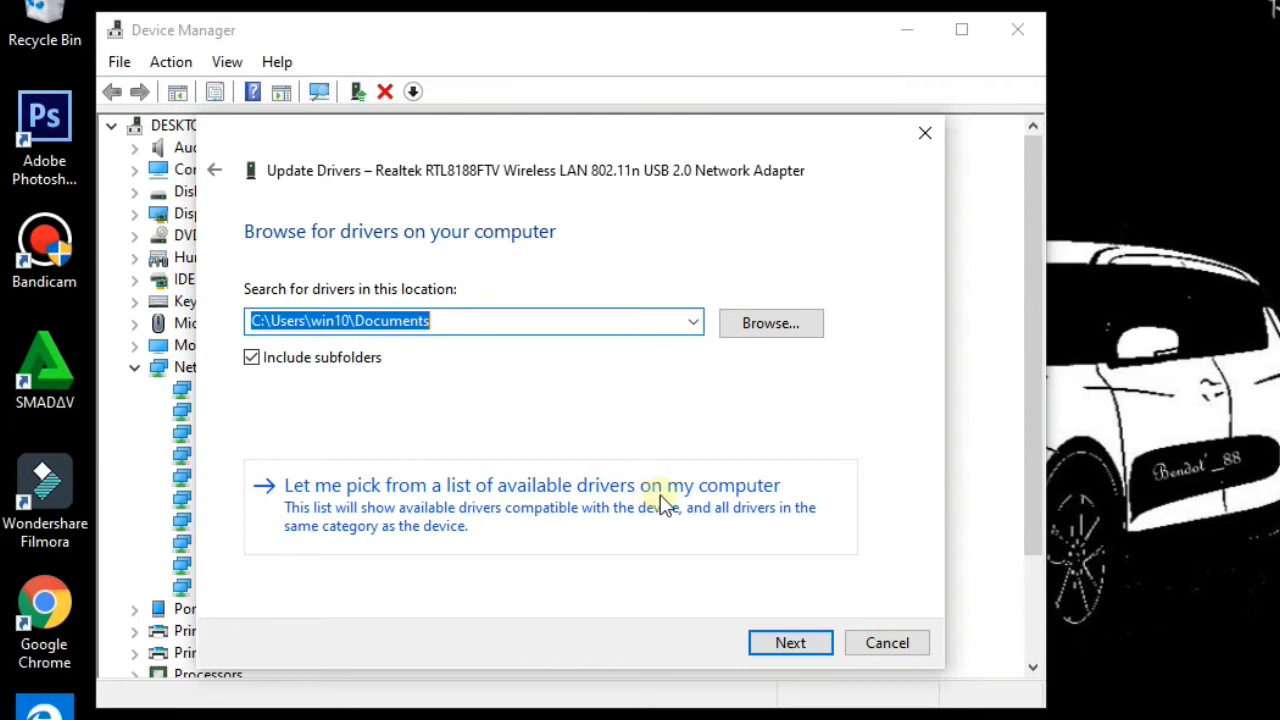
left_click(580, 509)
left_click(678, 433)
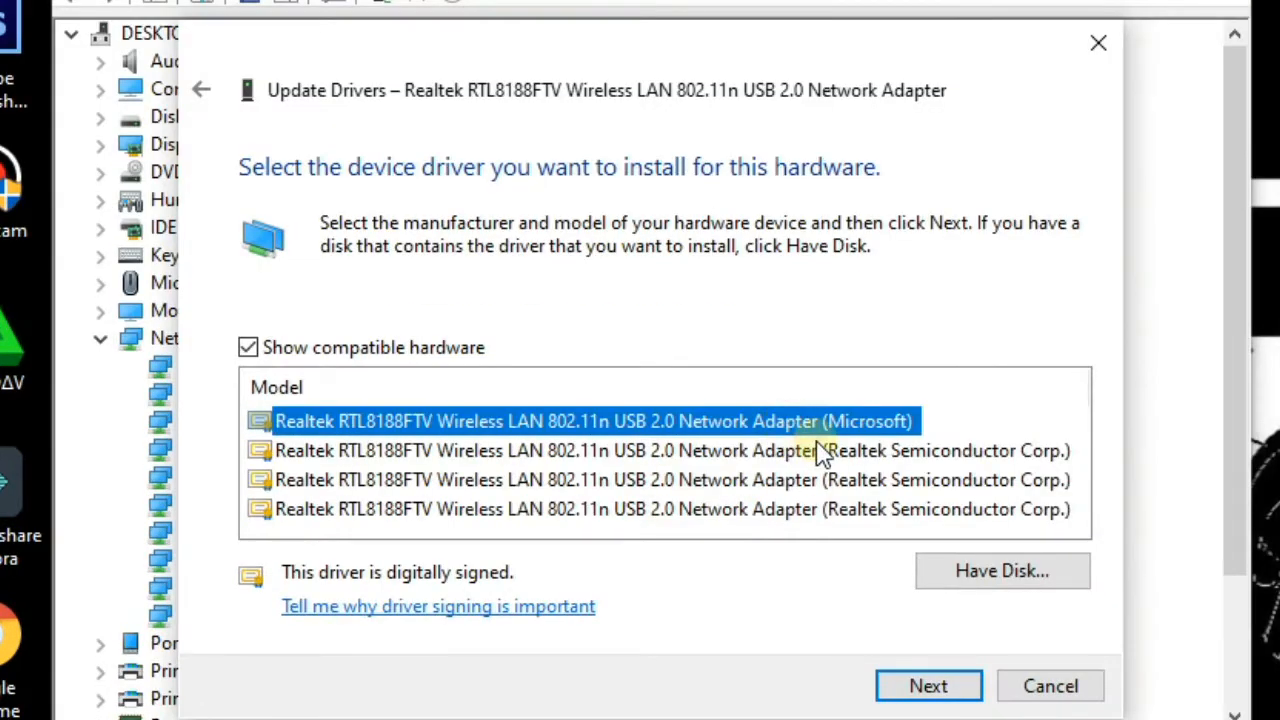
Look through the compatible Microsoft and Realtek Semiconductor Corp. drivers offered for the wireless adapter.
left_click(814, 451)
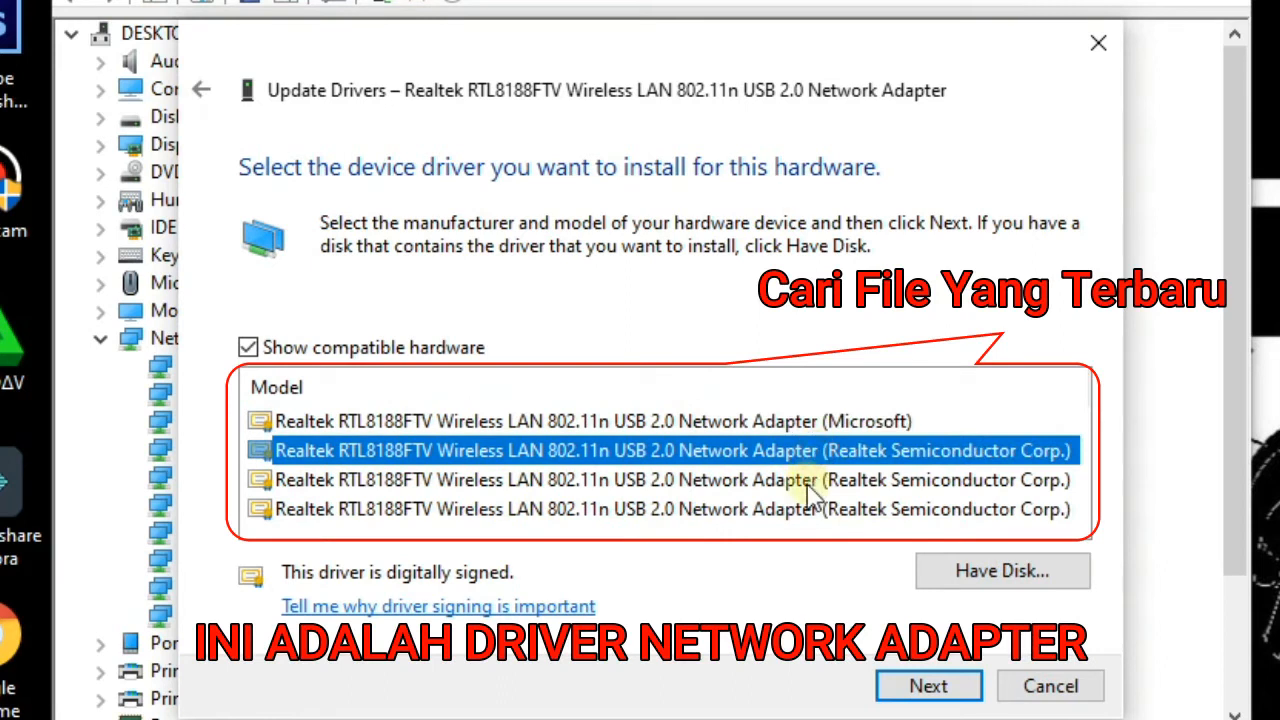
left_click(810, 480)
left_click(802, 508)
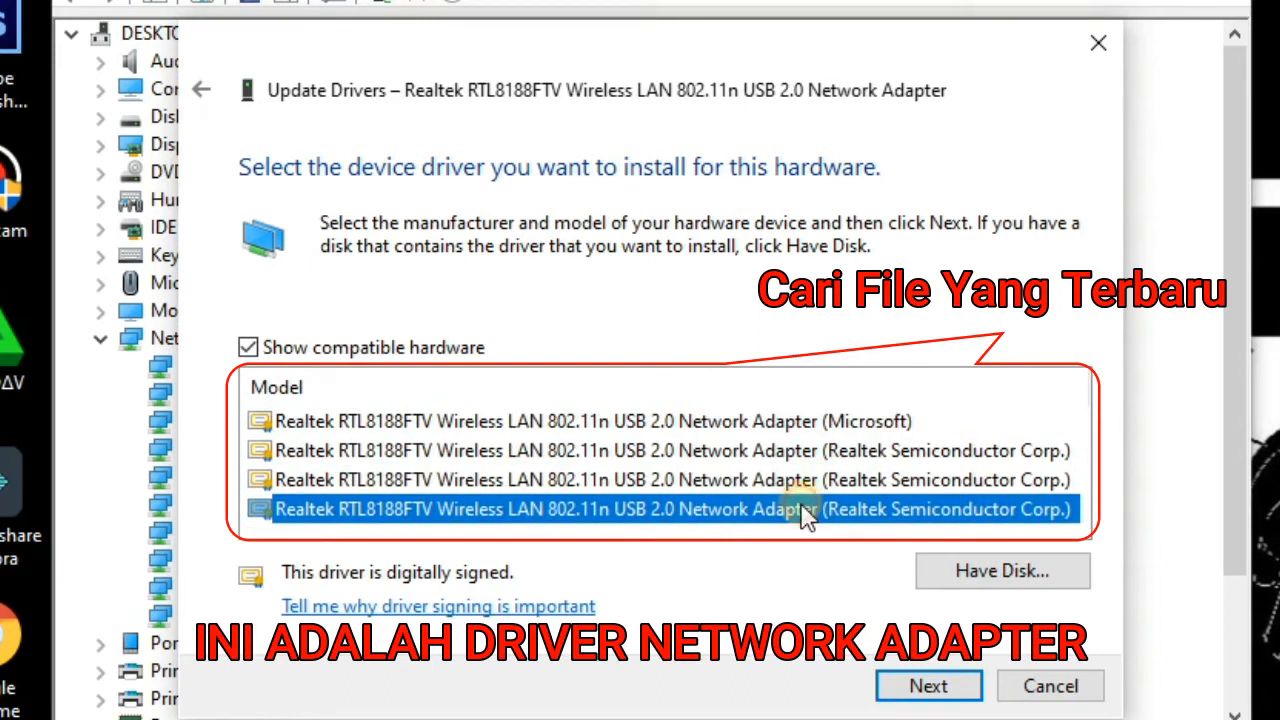
left_click(856, 422)
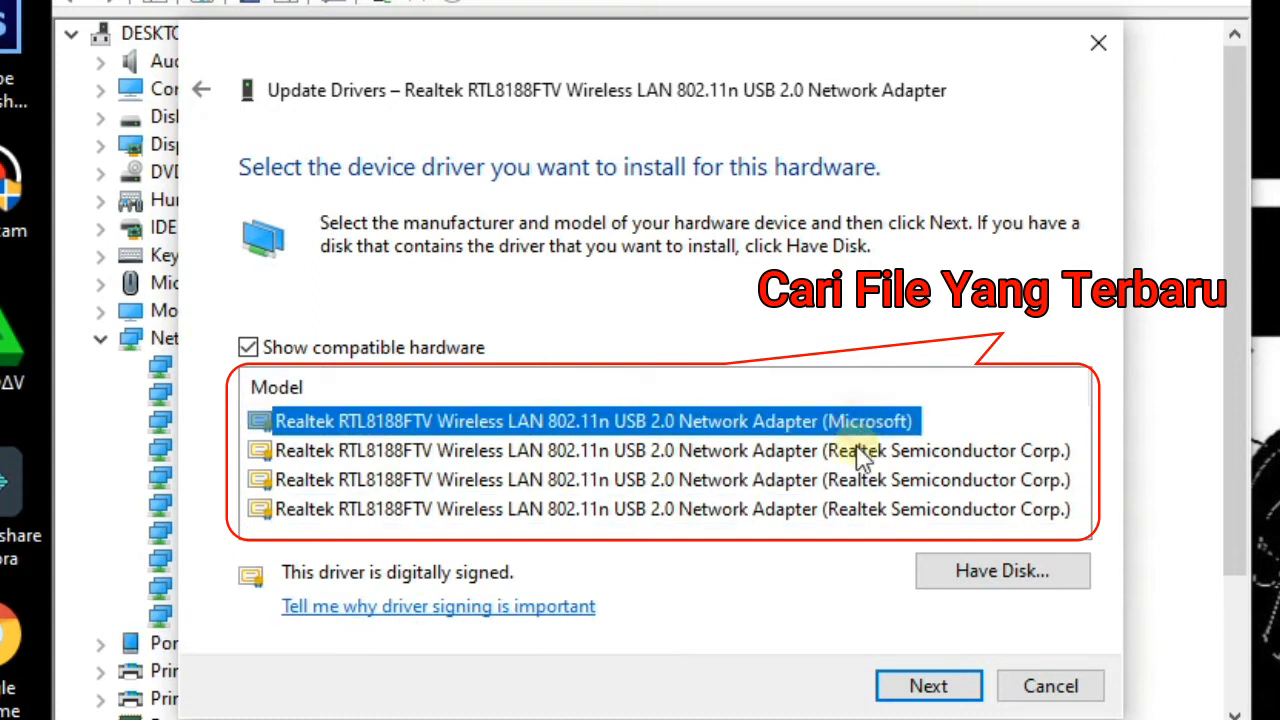
left_click(858, 451)
left_click(845, 480)
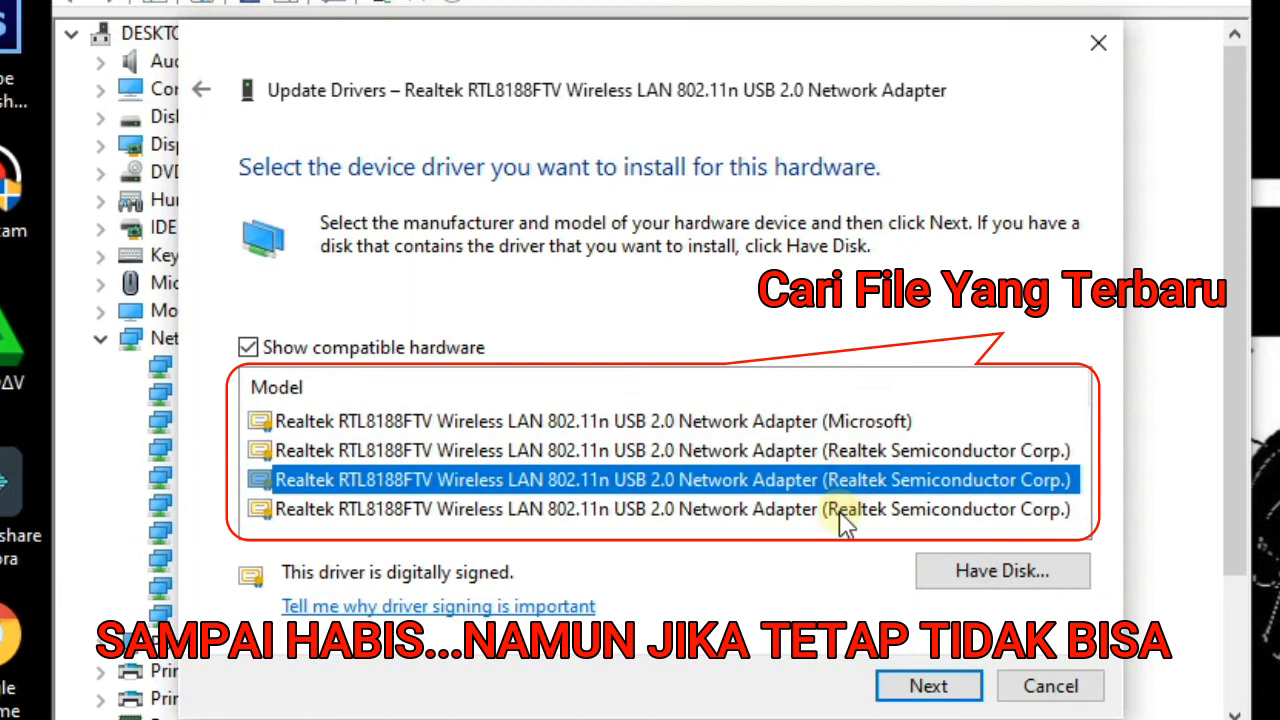
left_click(845, 511)
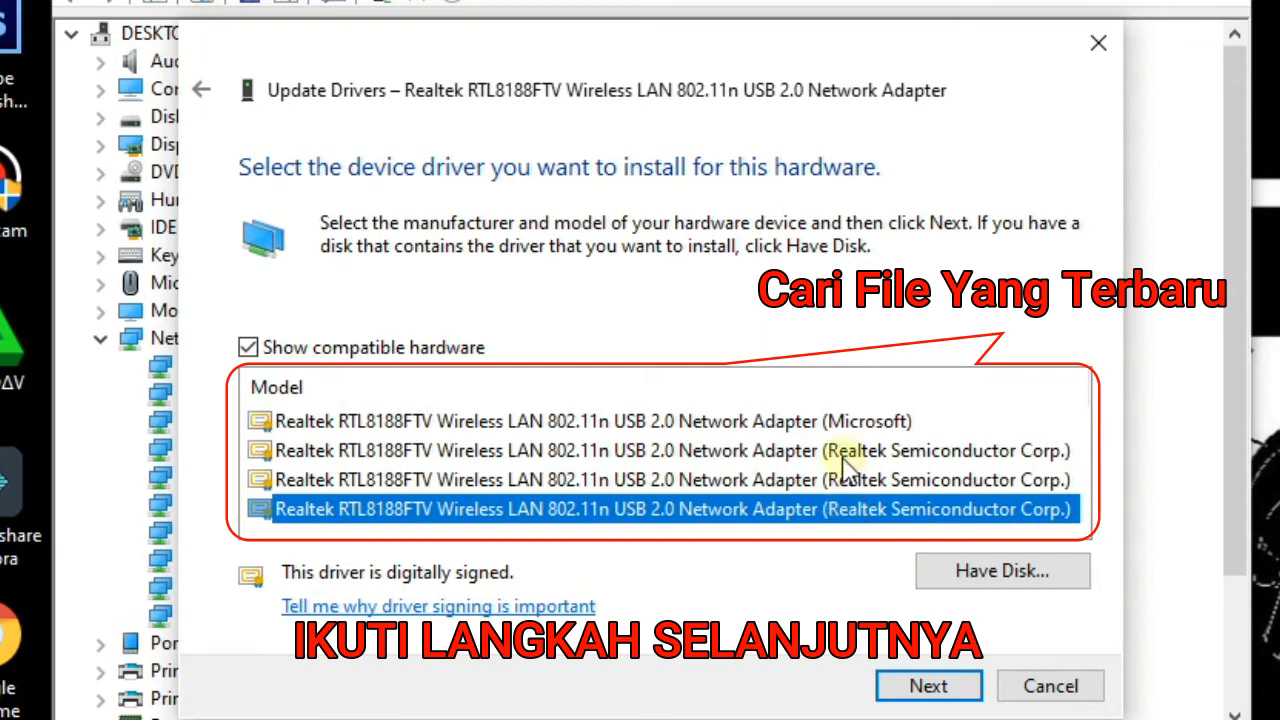
left_click(832, 421)
left_click(840, 452)
left_click(830, 480)
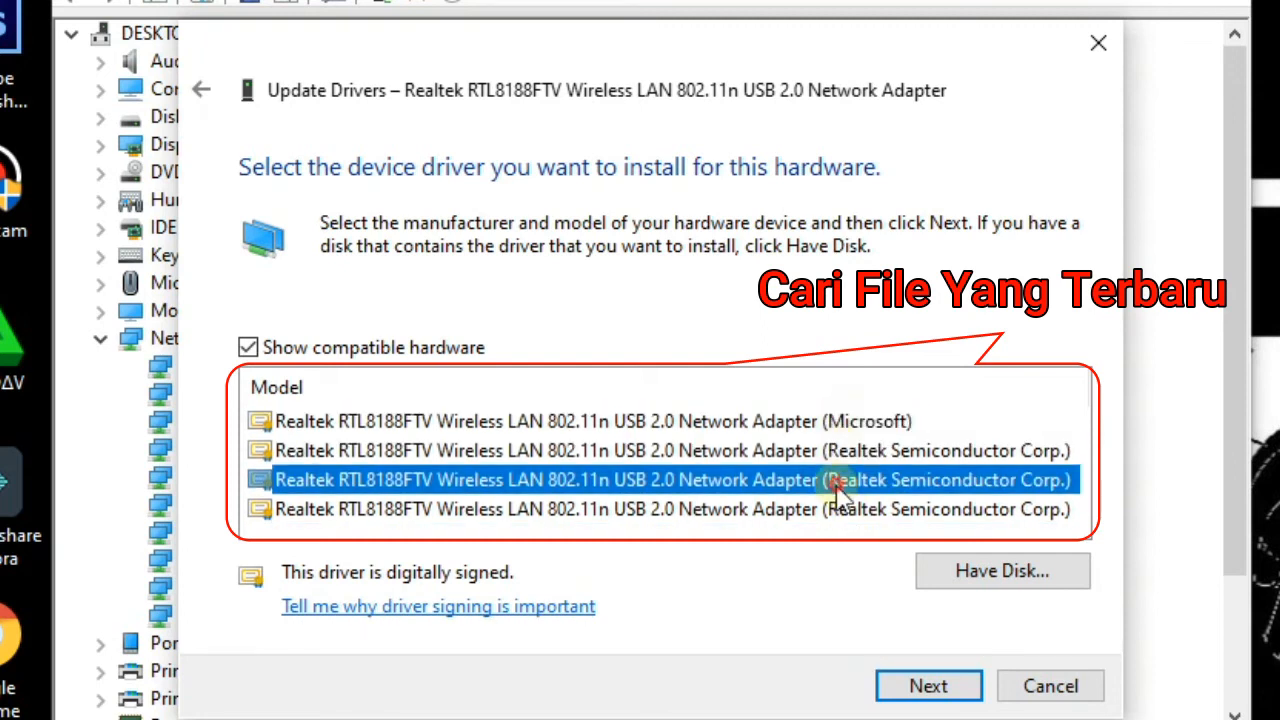
left_click(830, 509)
left_click(812, 421)
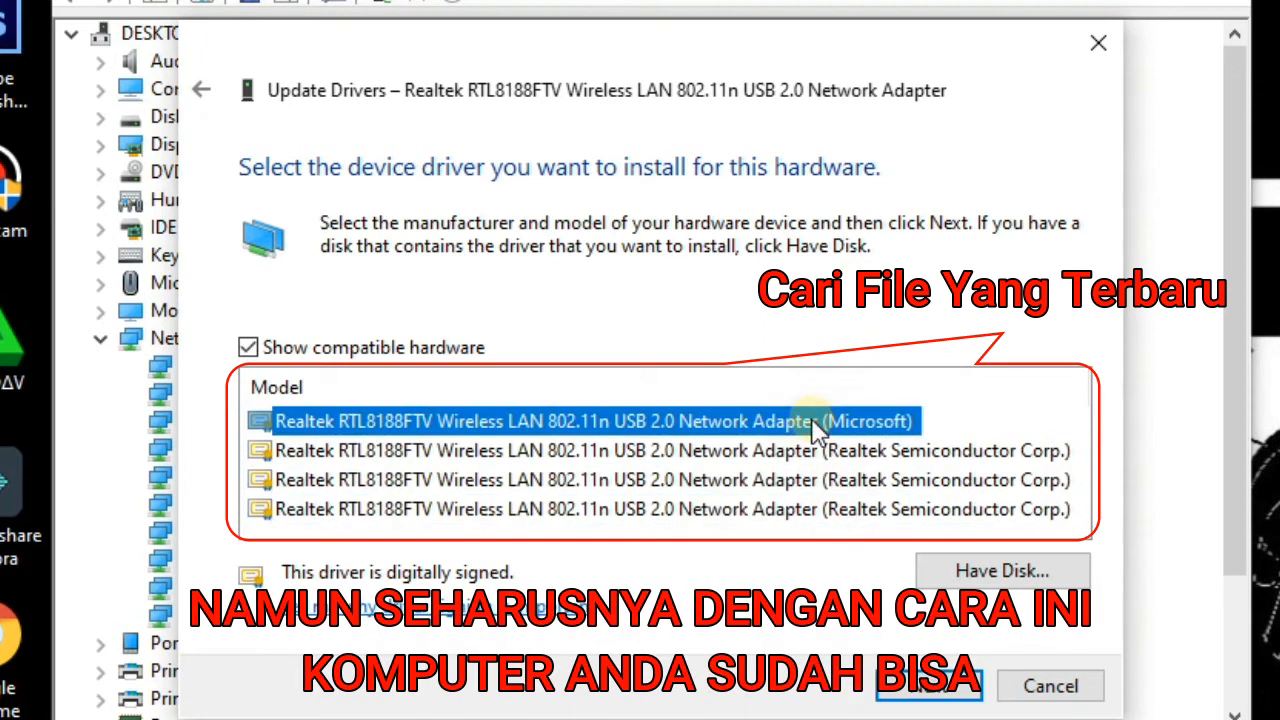
left_click(754, 451)
left_click(758, 482)
left_click(757, 511)
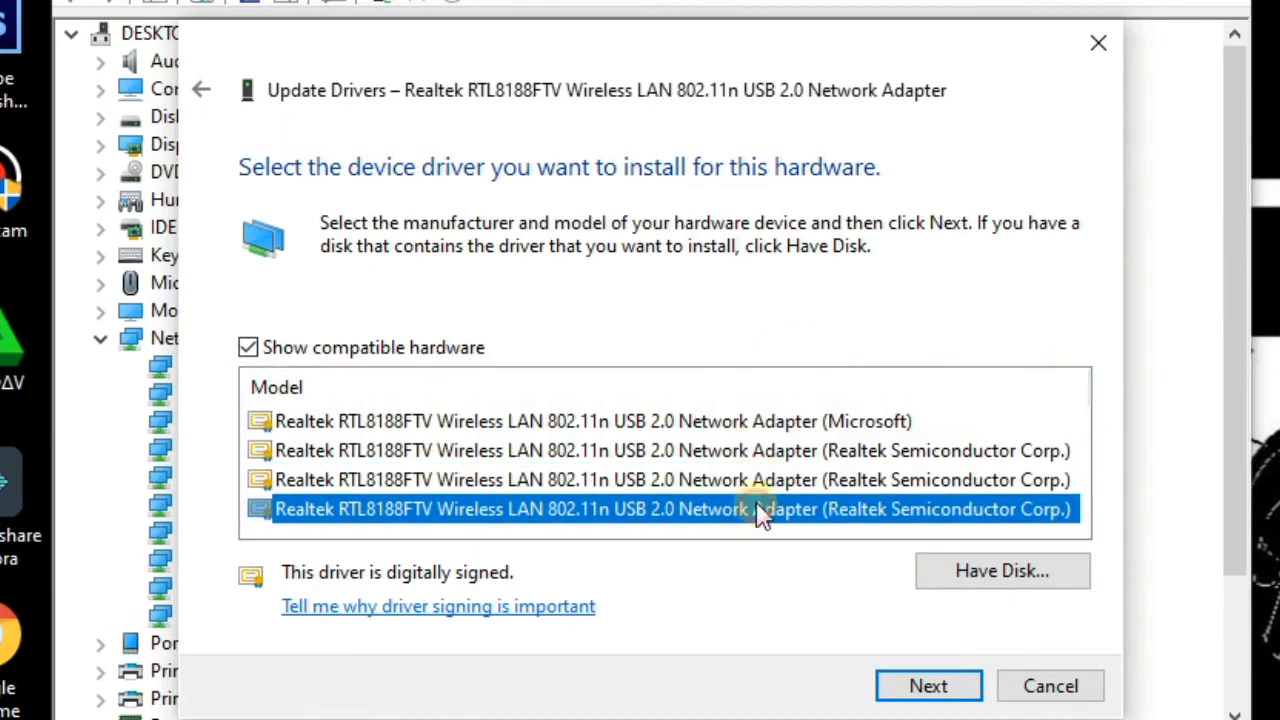
Install the Microsoft version of the Realtek RTL8188FTV driver and close the driver update wizard.
left_click(793, 424)
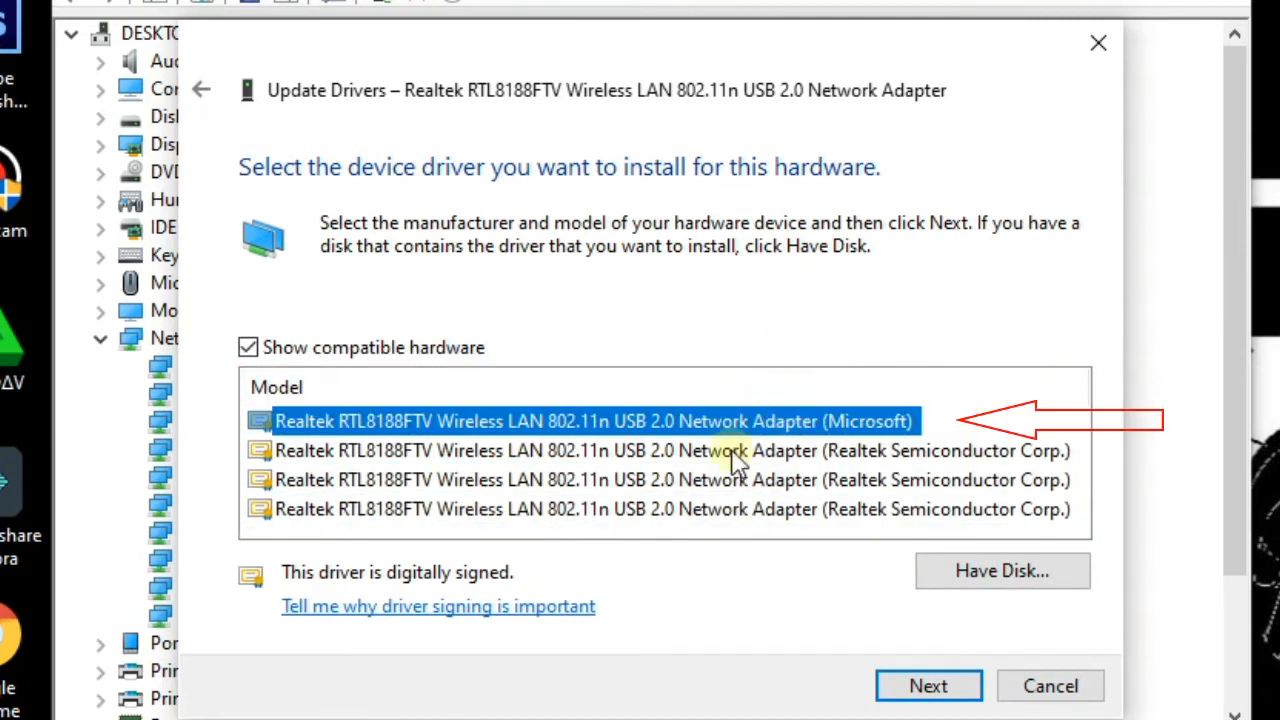
left_click(782, 450)
left_click(779, 424)
left_click(920, 686)
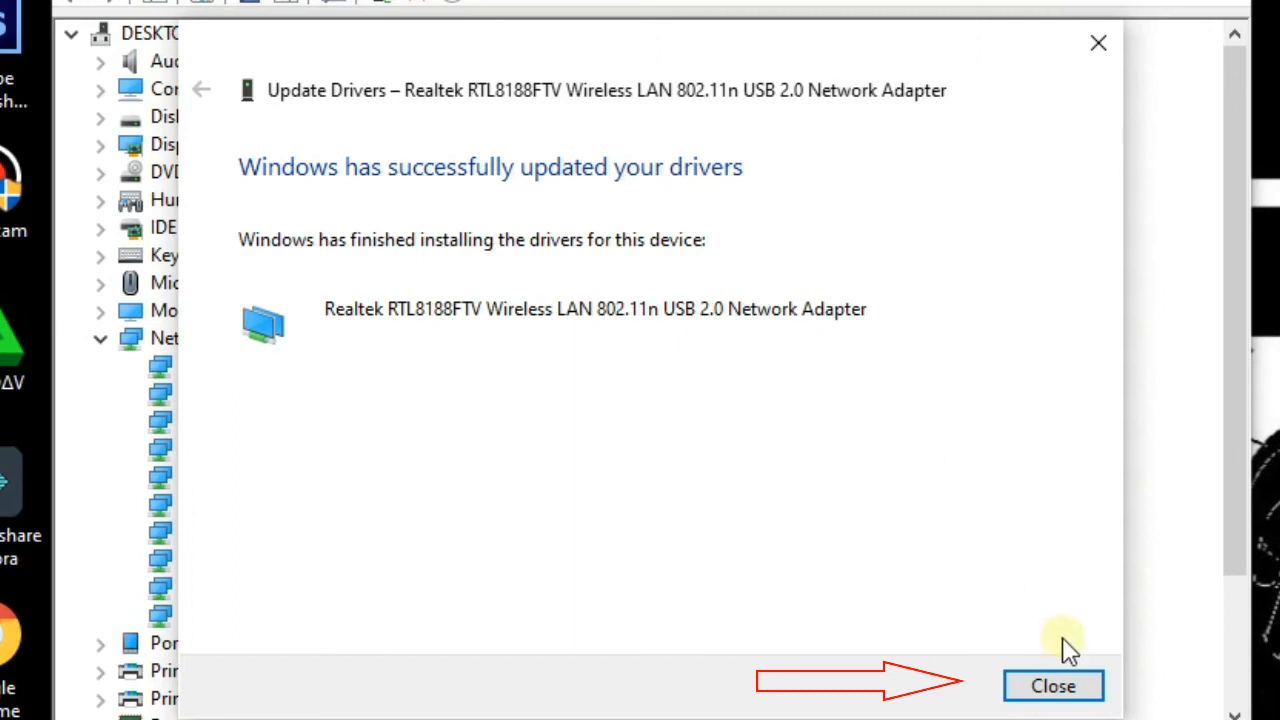
left_click(1052, 683)
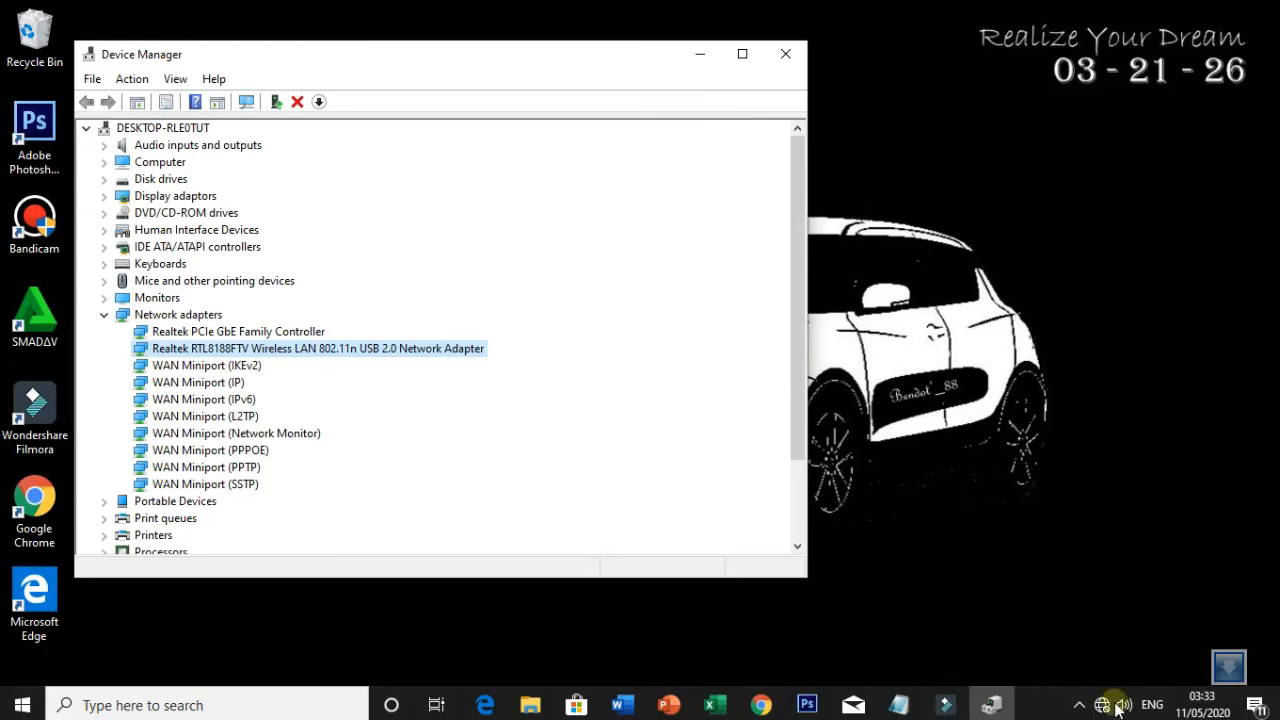
Test the updated driver by reconnecting to the secured WiFi network with its network security key, and return to Device Manager.
left_click(1101, 705)
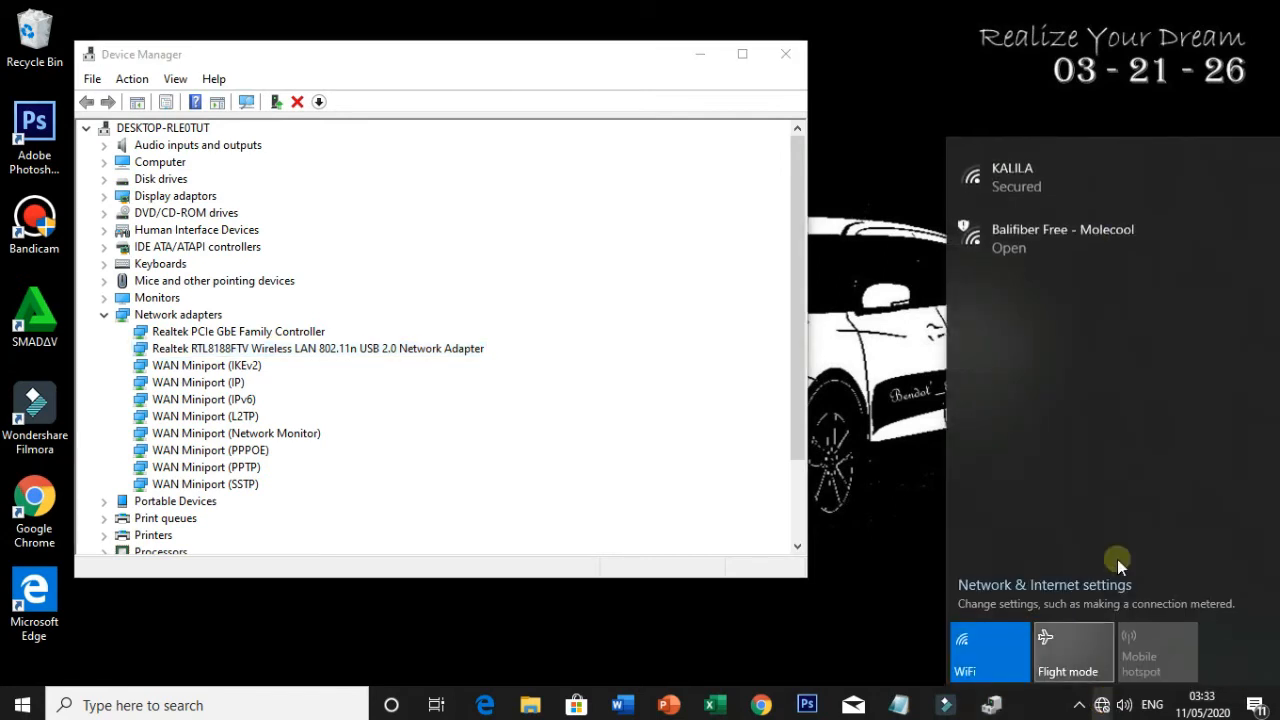
left_click(1096, 176)
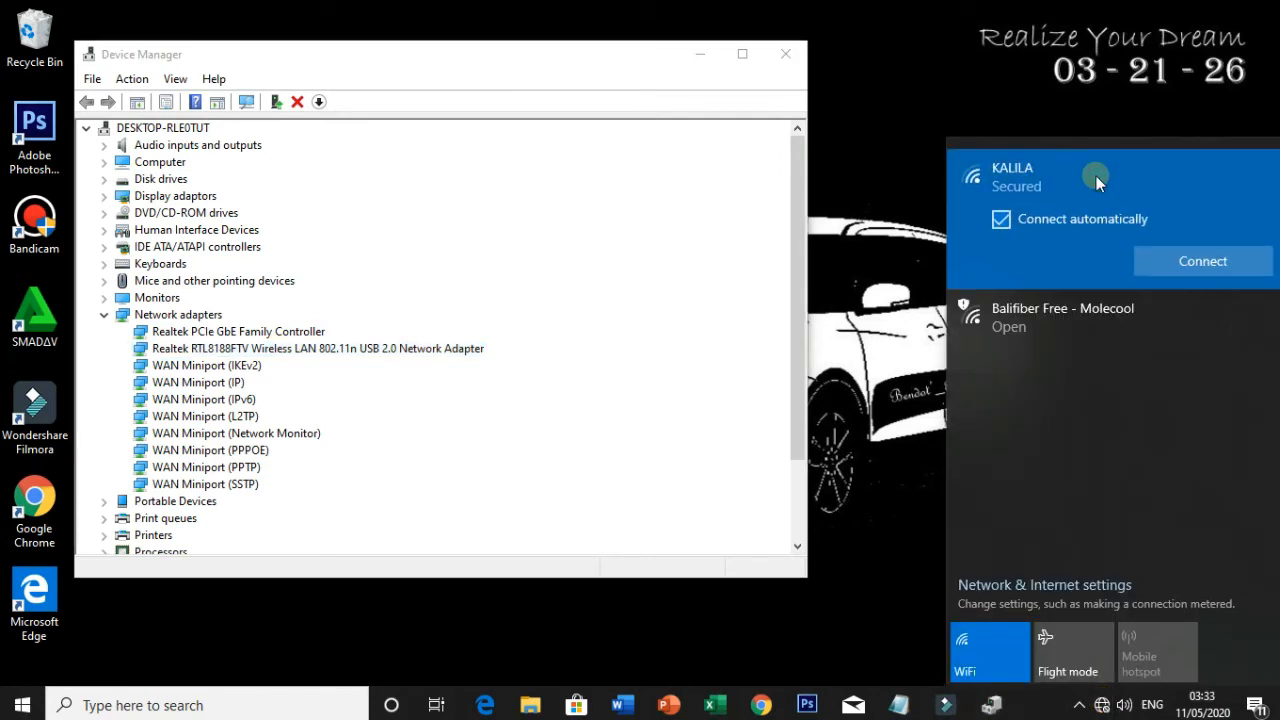
left_click(1174, 261)
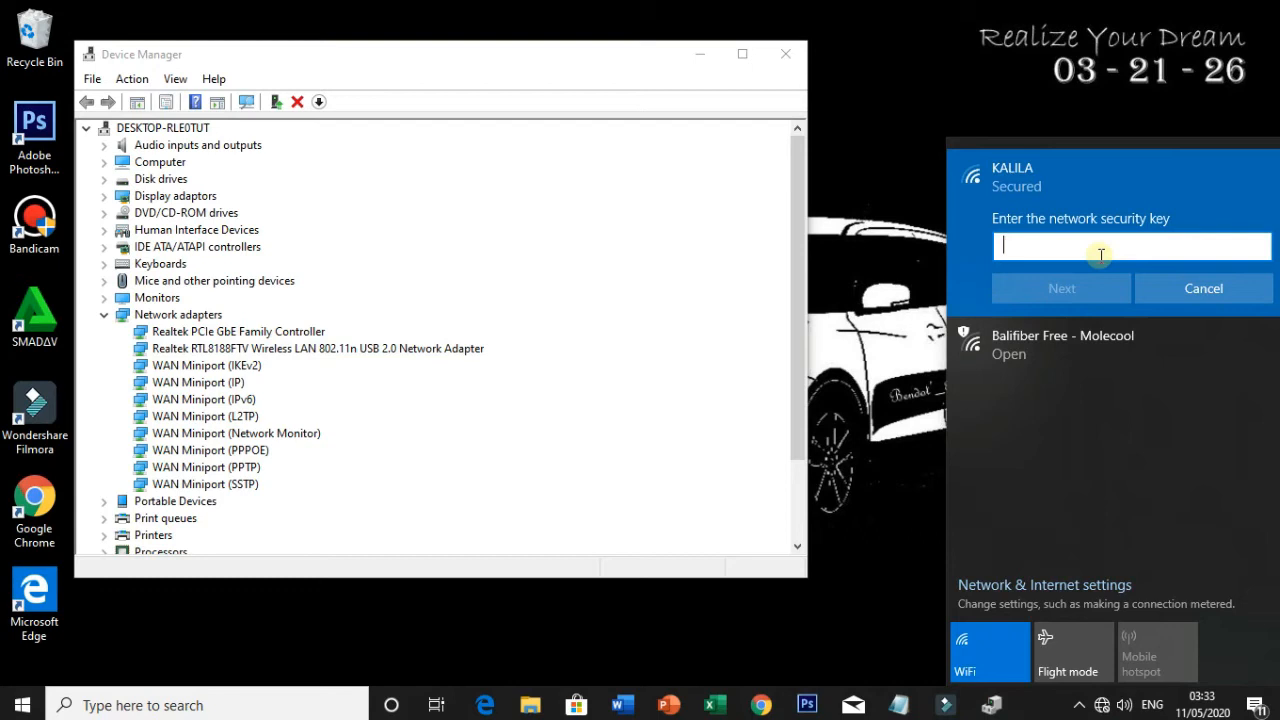
type("••••••••")
left_click(1005, 288)
left_click(1015, 343)
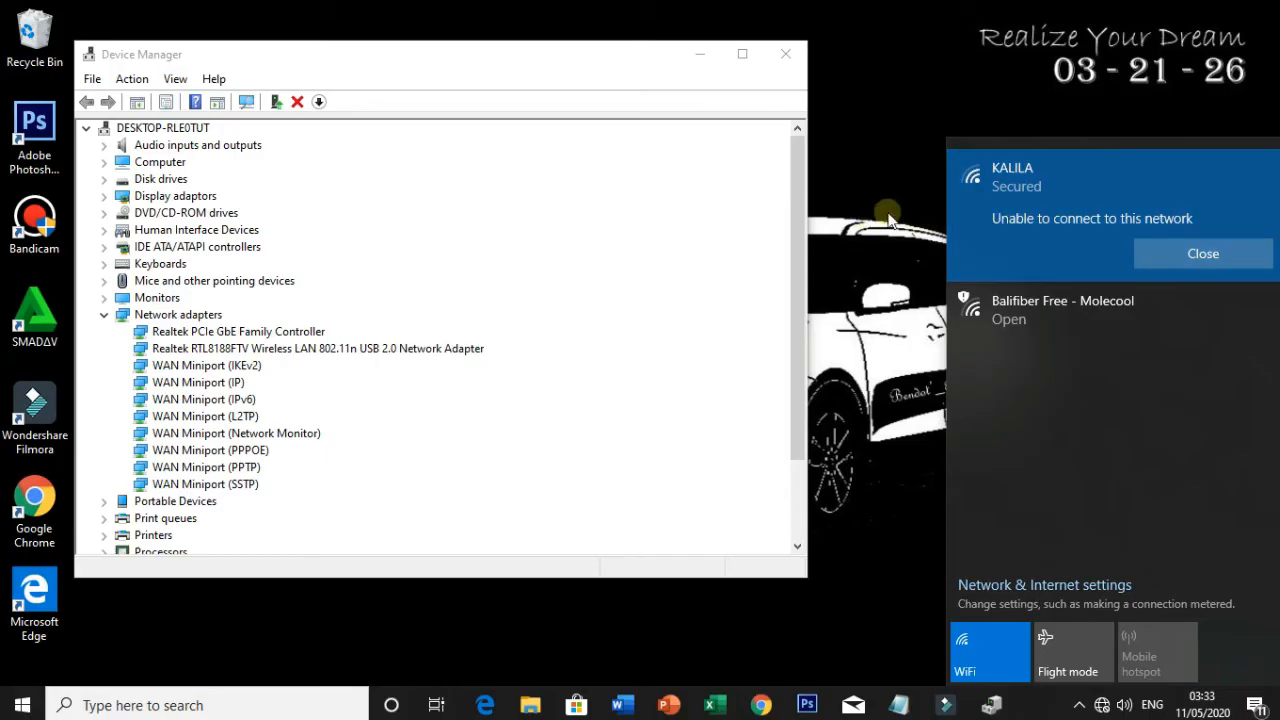
left_click(888, 220)
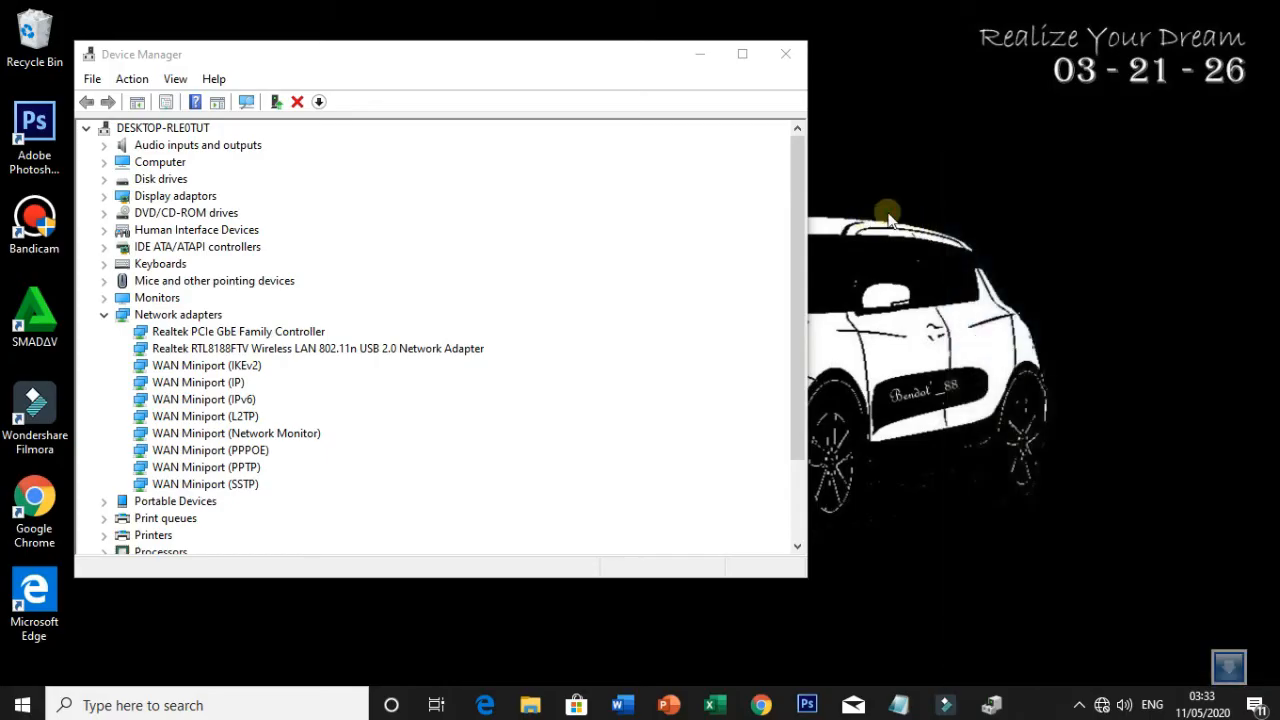
left_click(392, 355)
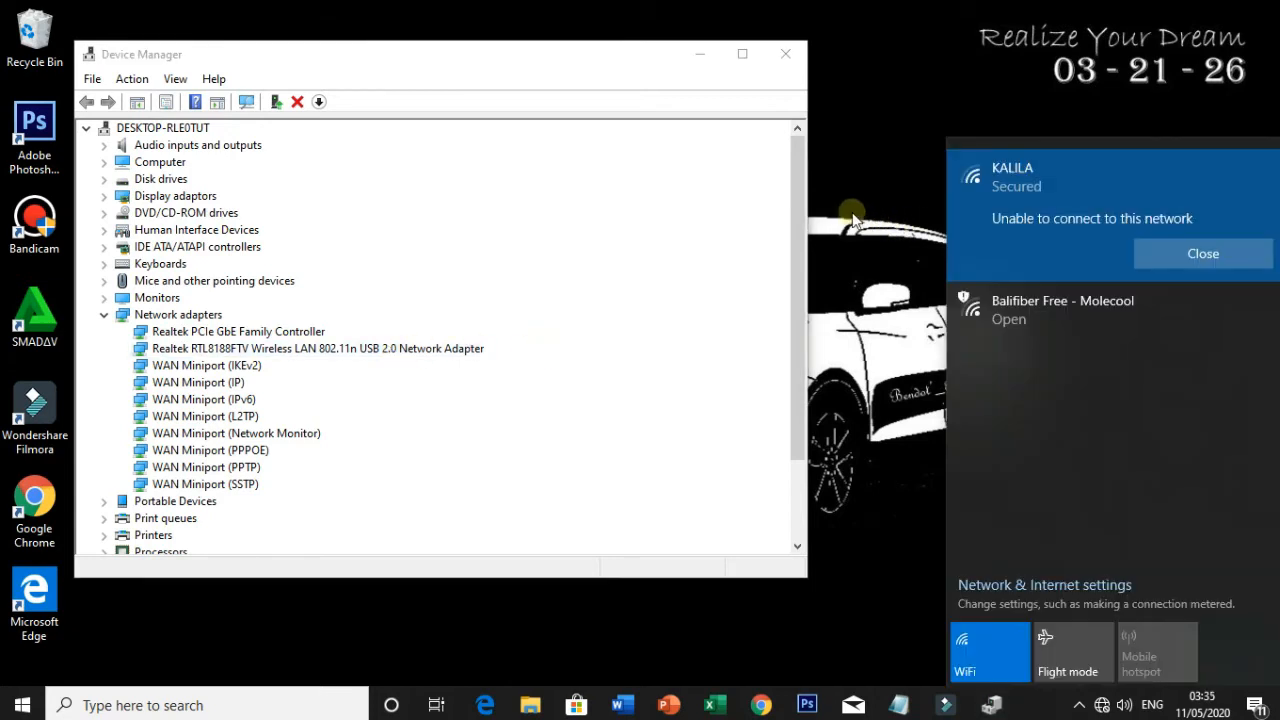
Dismiss the WiFi network list and close Device Manager.
left_click(853, 220)
right_click(932, 213)
left_click(986, 268)
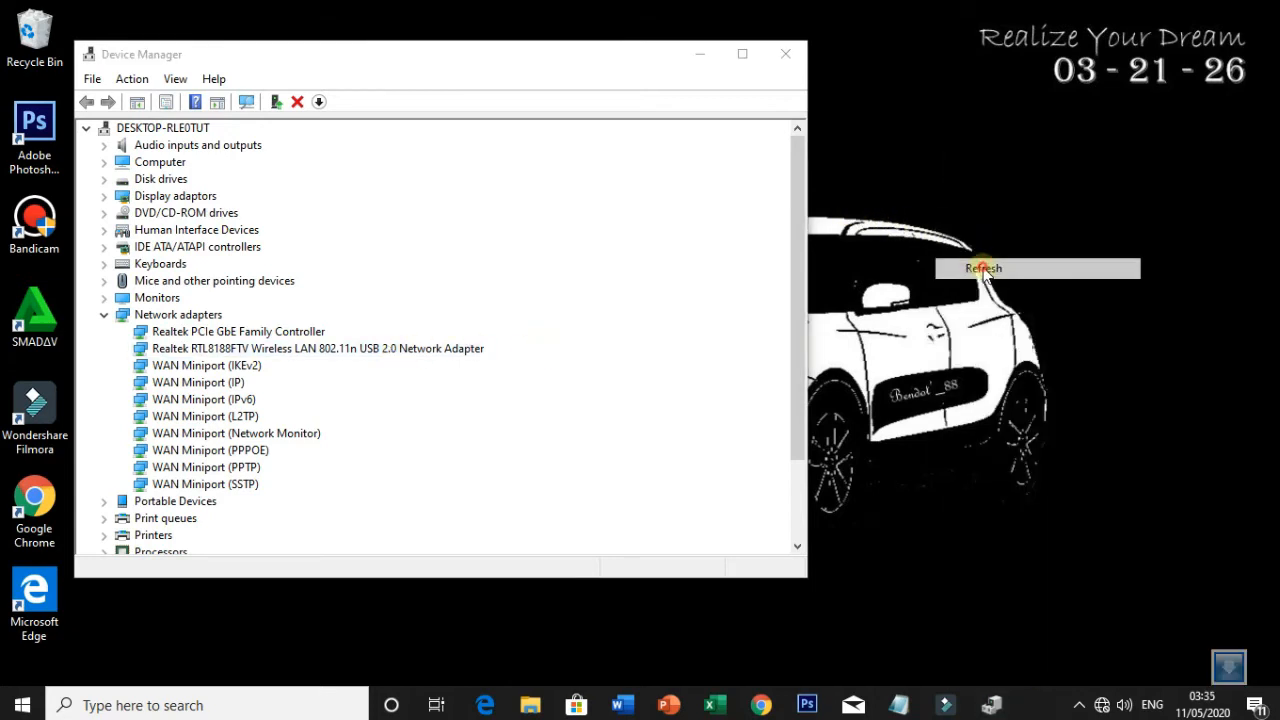
left_click(785, 55)
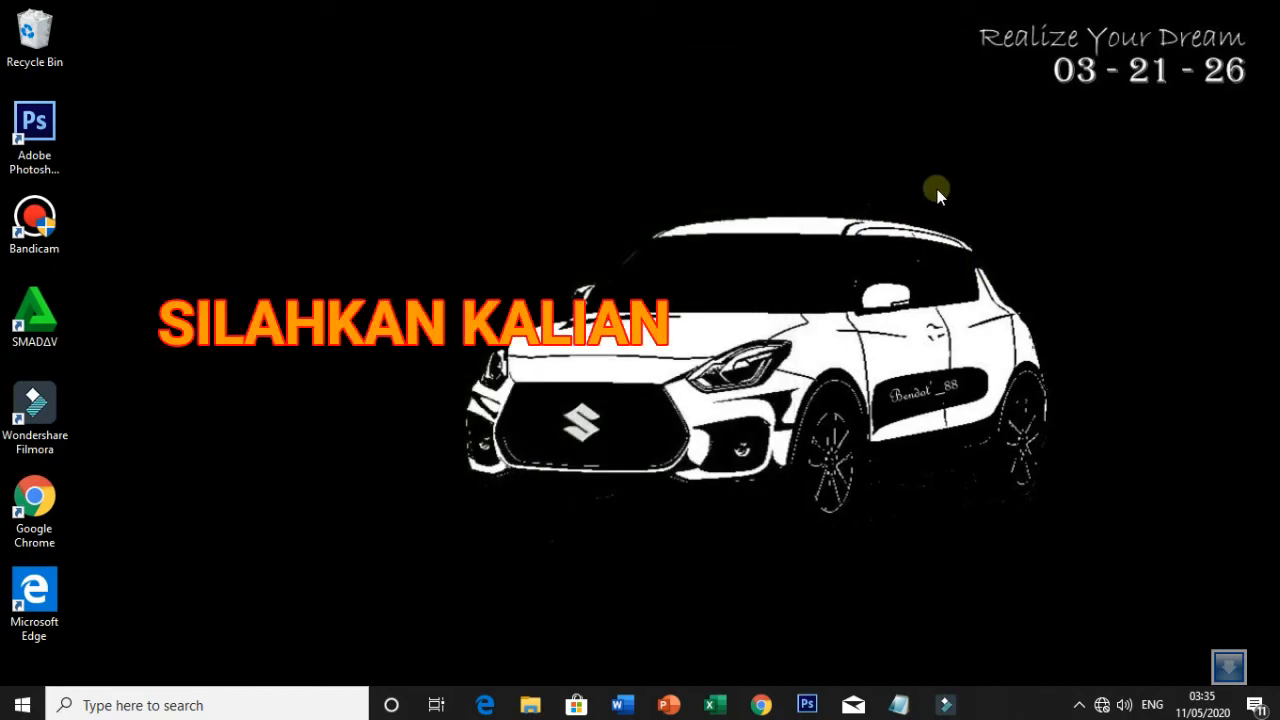
right_click(722, 139)
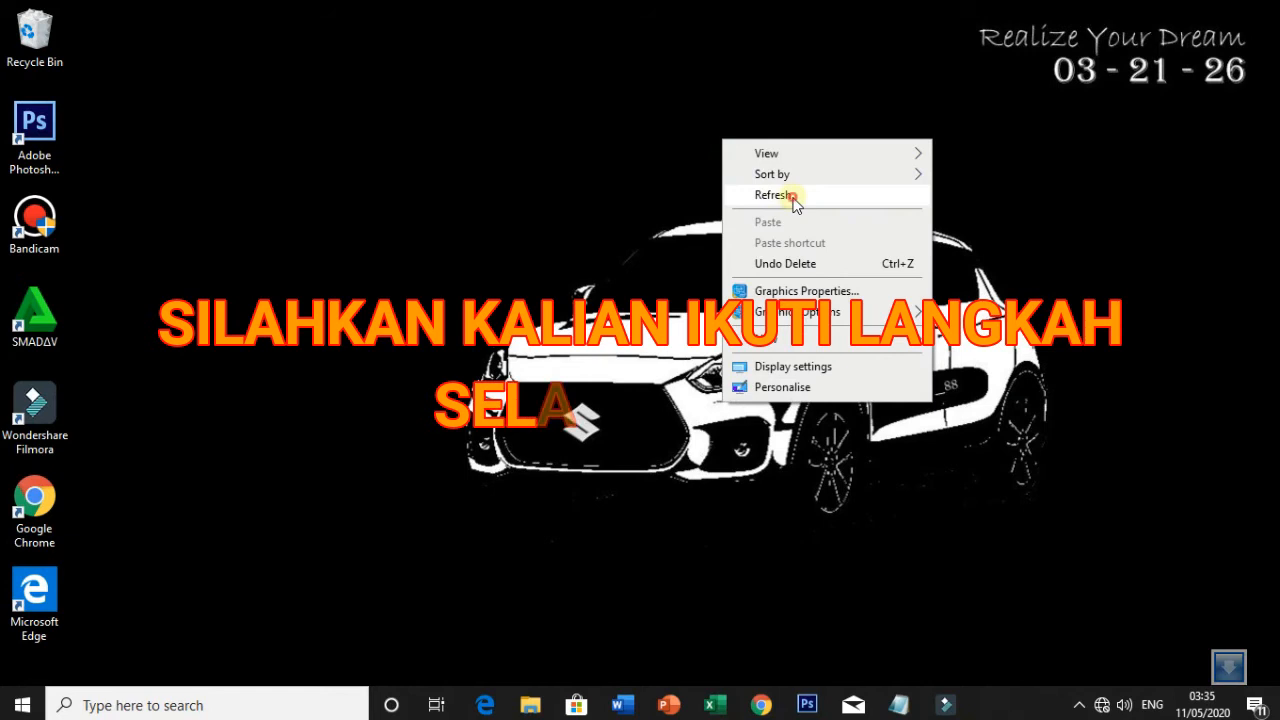
left_click(791, 198)
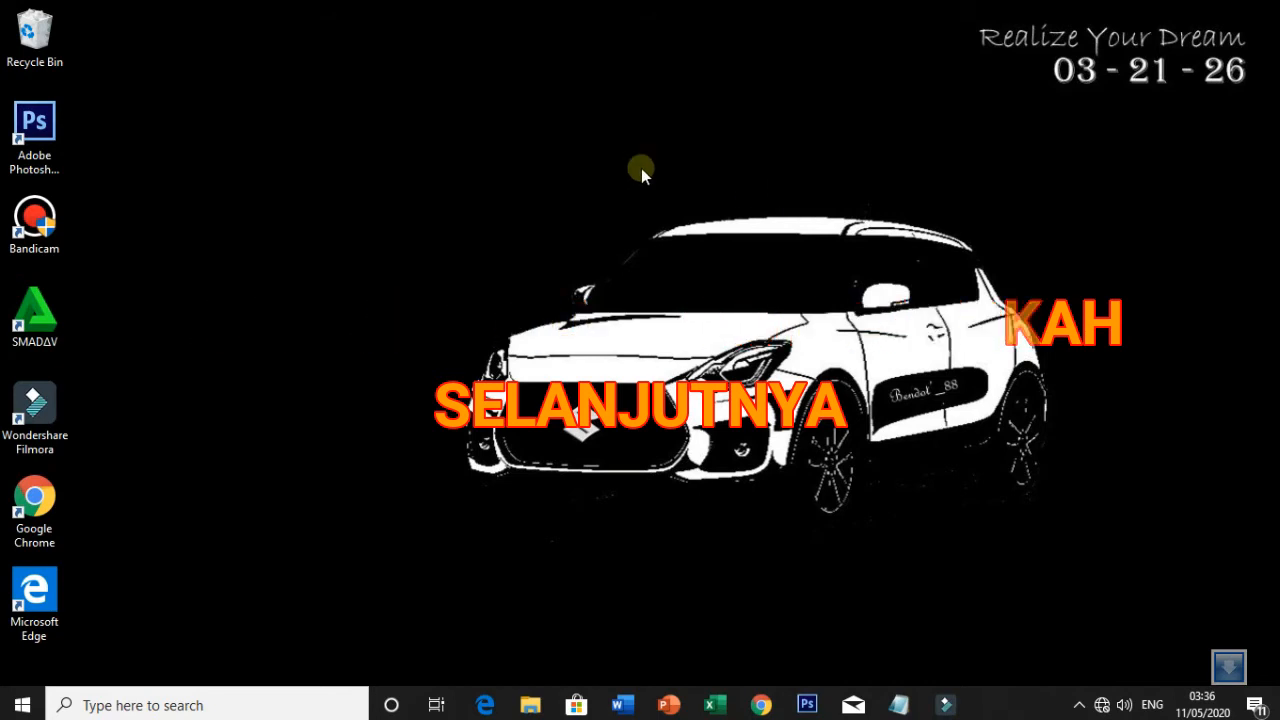
right_click(564, 126)
left_click(616, 183)
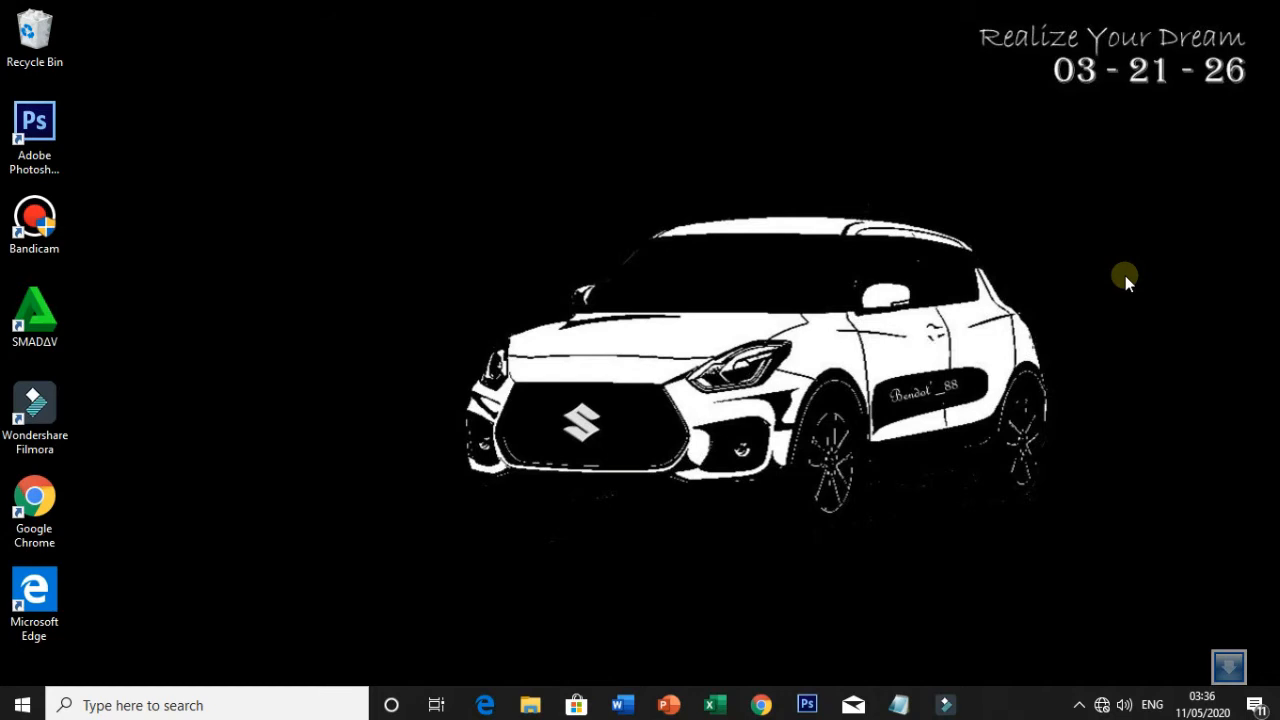
right_click(710, 235)
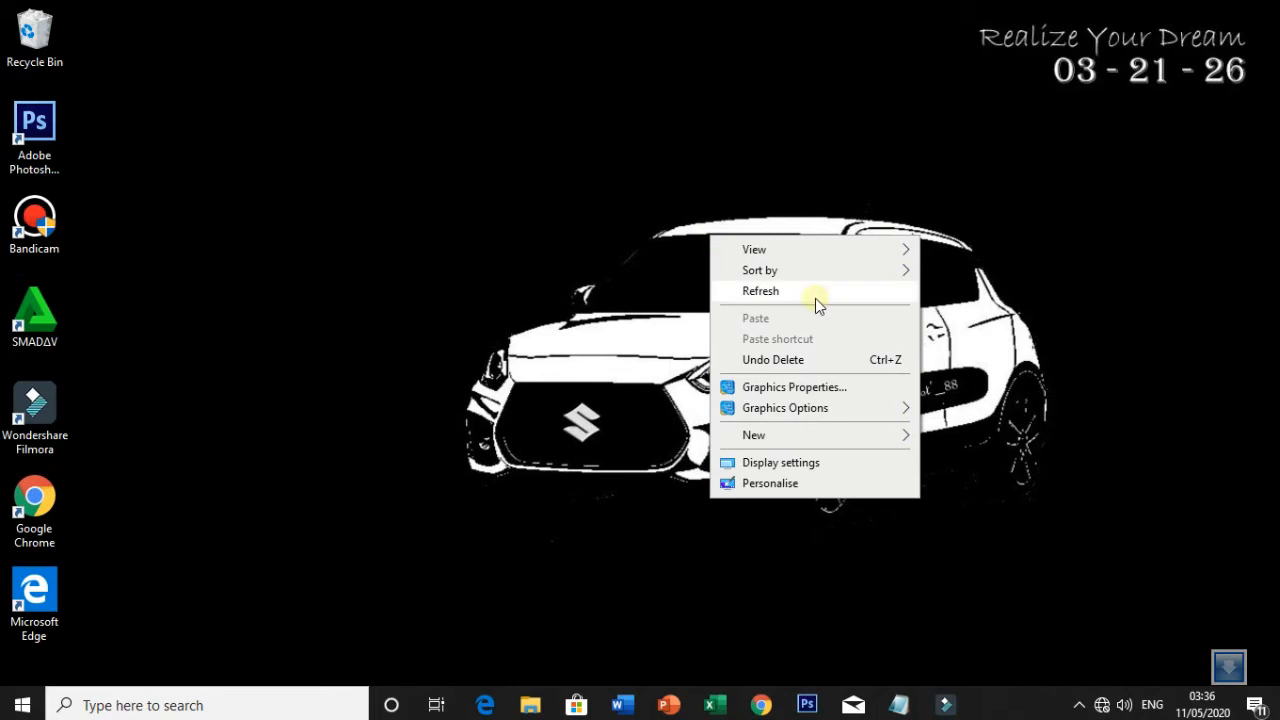
left_click(815, 297)
right_click(908, 281)
left_click(980, 337)
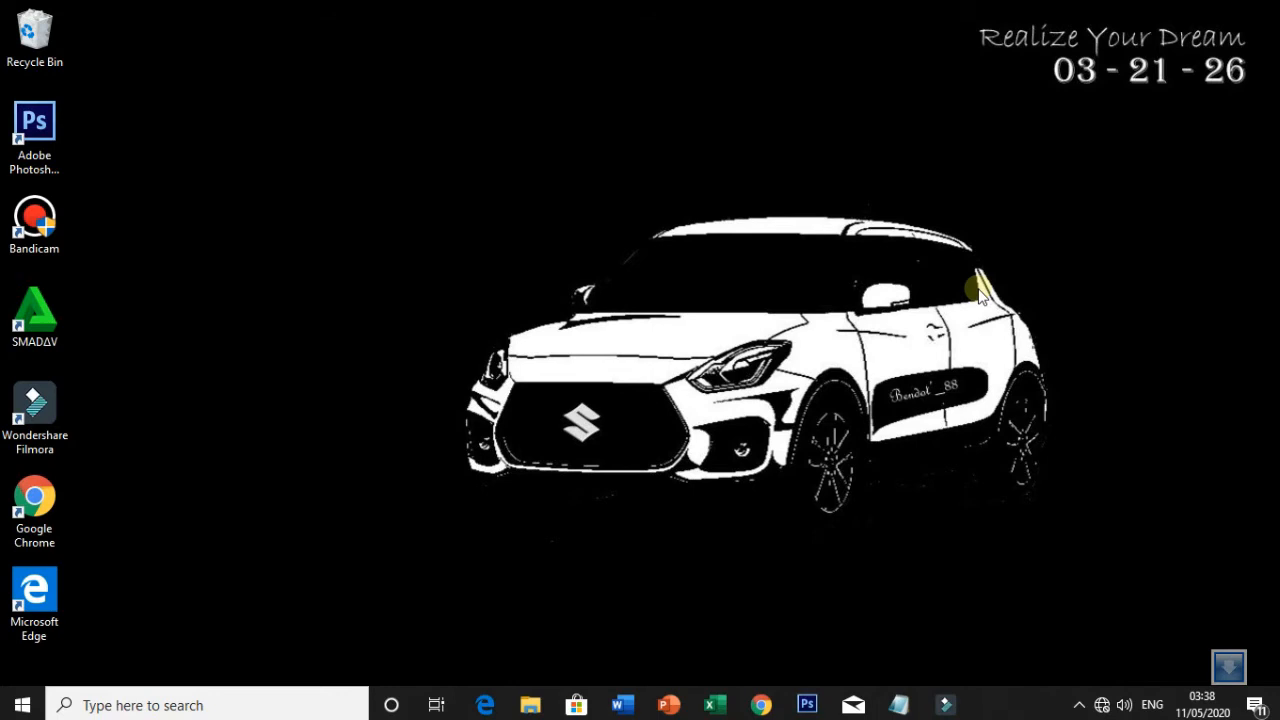
Run regedit to launch the Registry Editor and reposition its window on the desktop.
key("super+r")
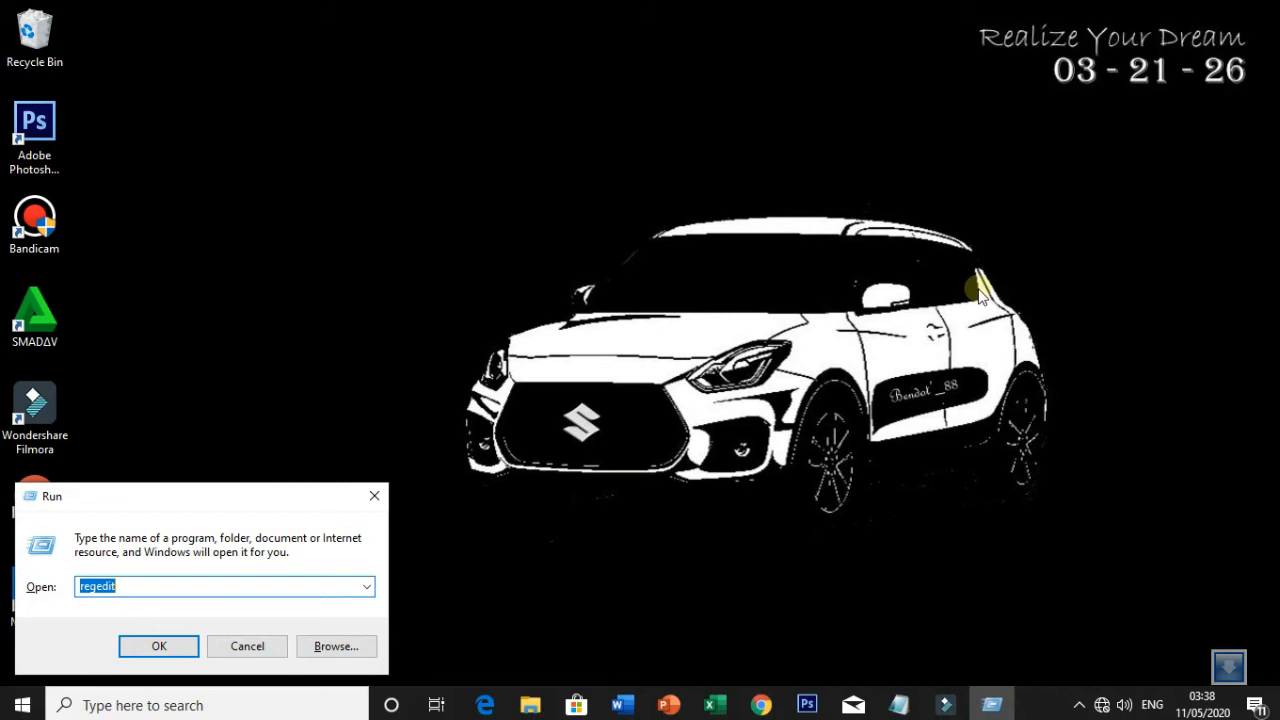
type("r")
key("BackSpace")
type("reged")
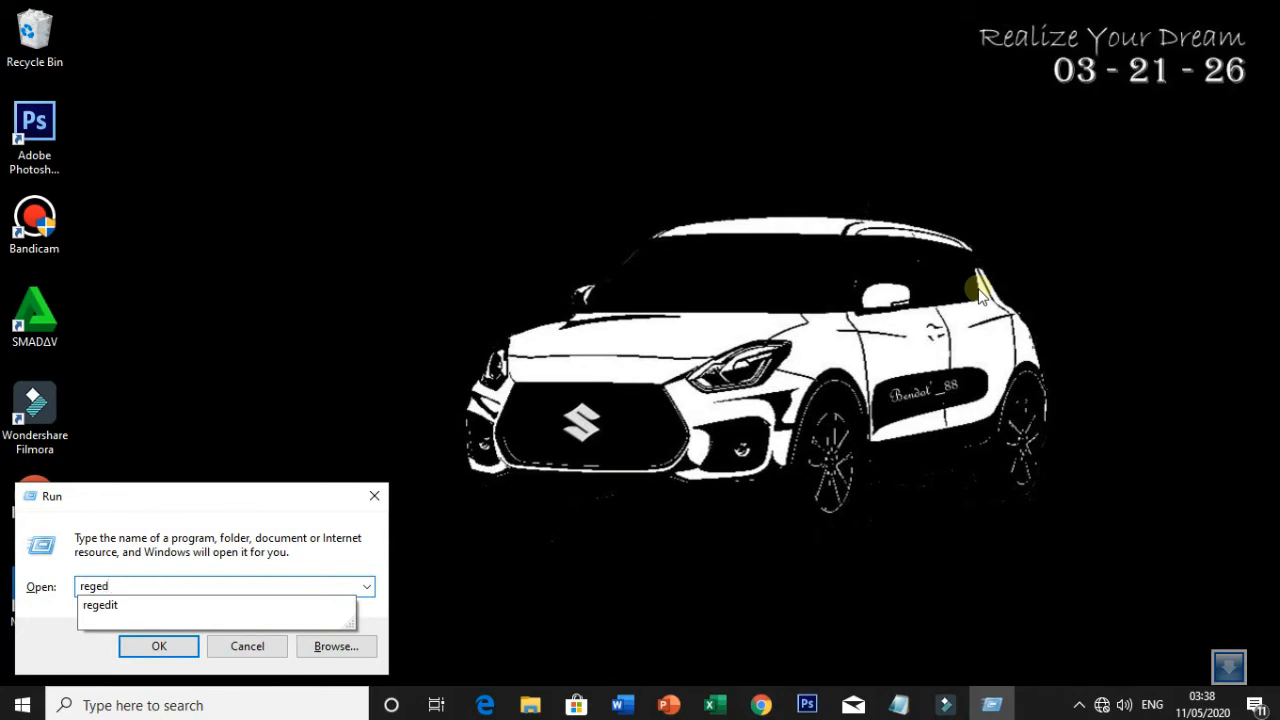
type("it")
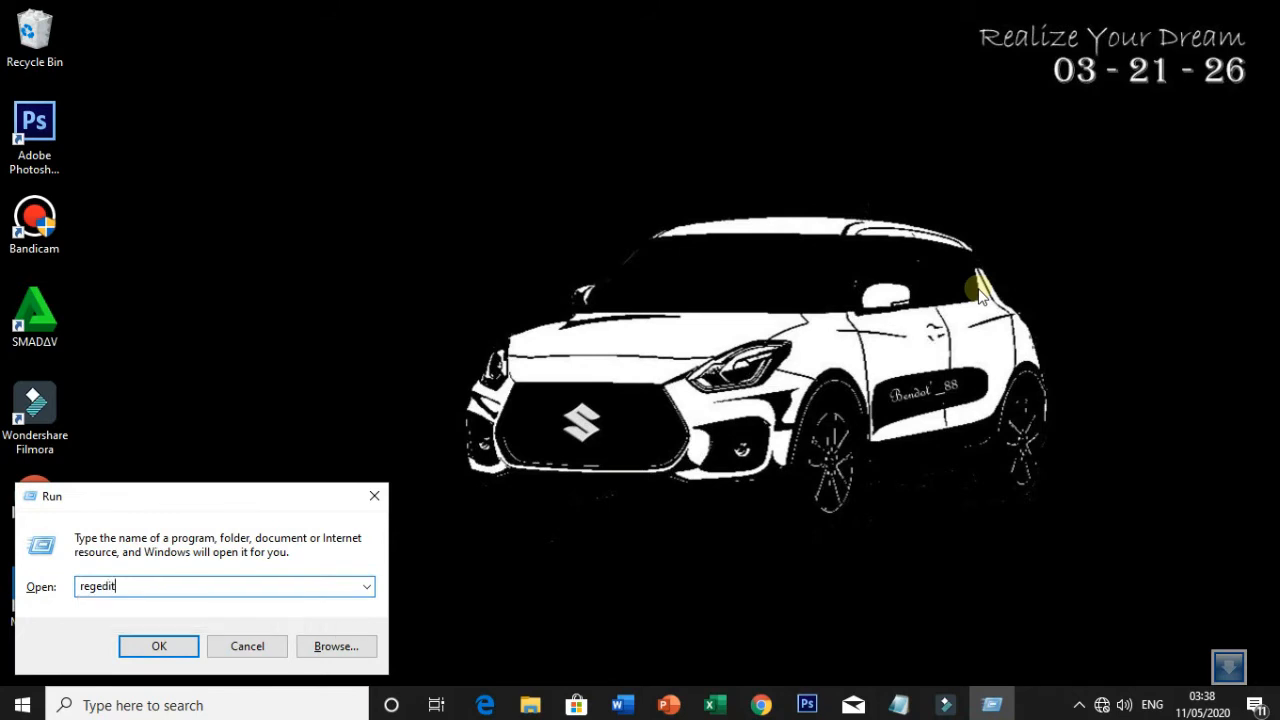
key("Return")
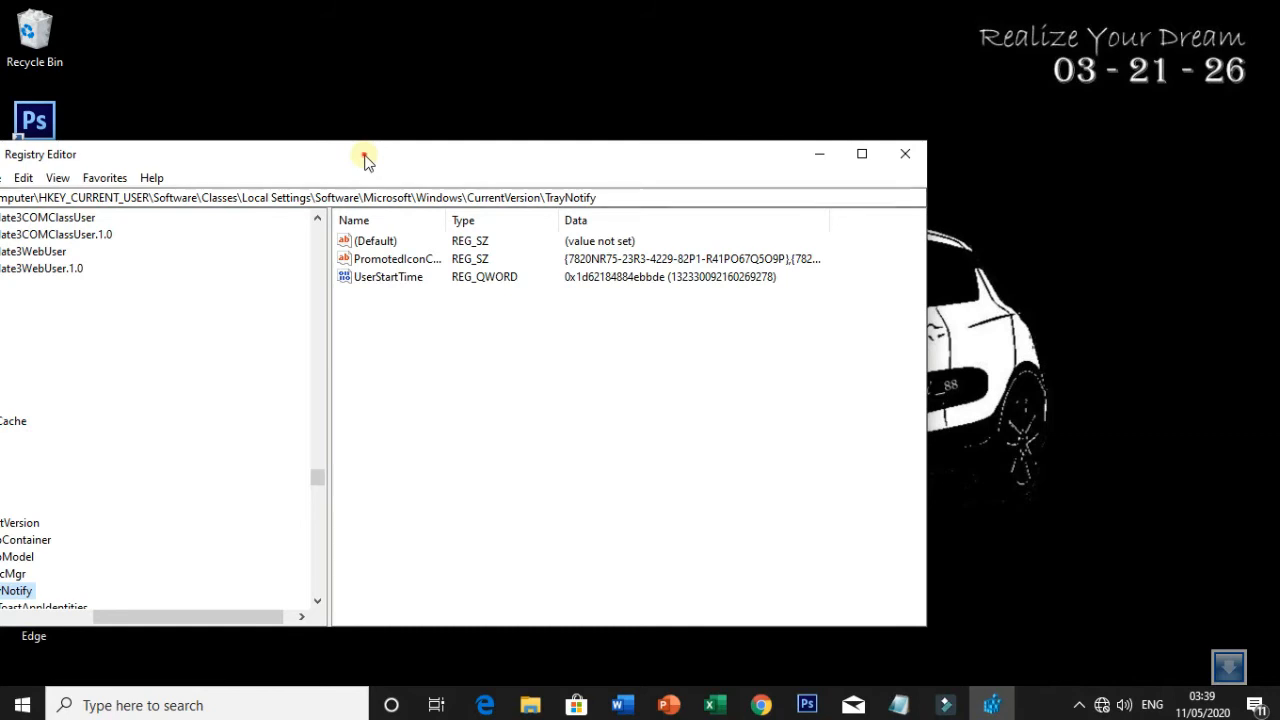
left_click_drag(366, 157, 440, 114)
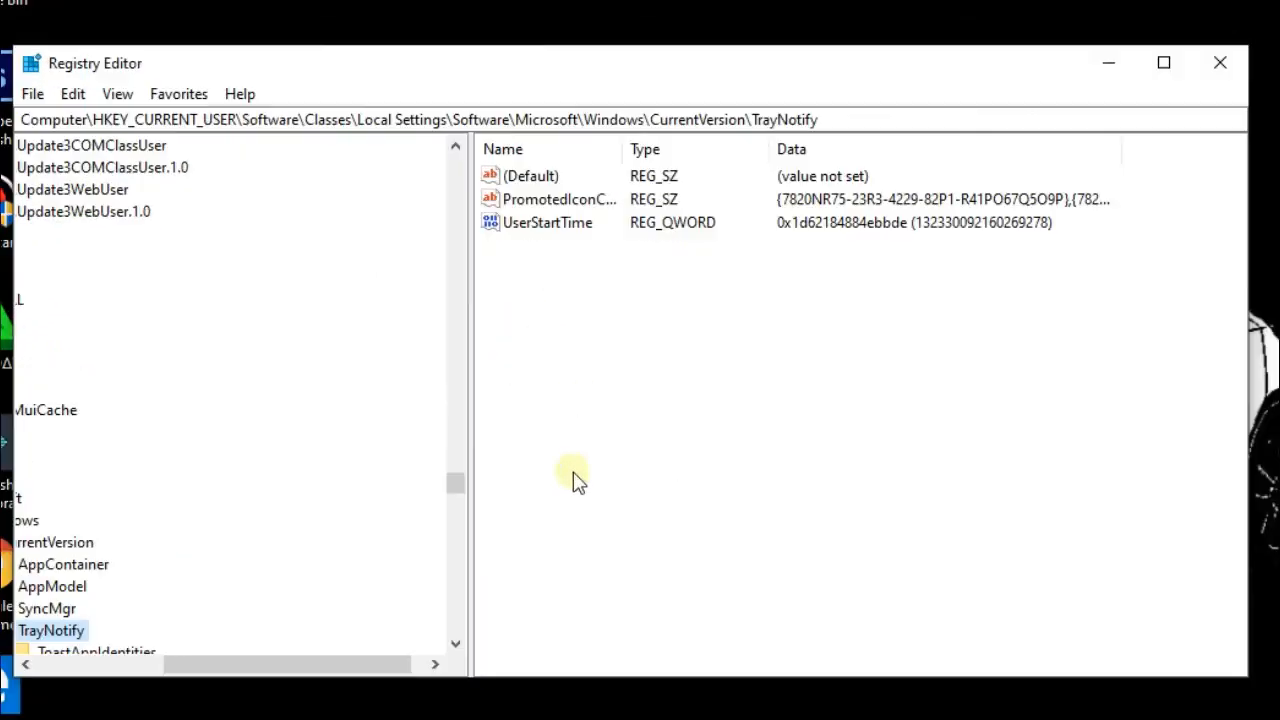
Collapse the registry tree from the TrayNotify key all the way up to the Computer root.
left_click(655, 455)
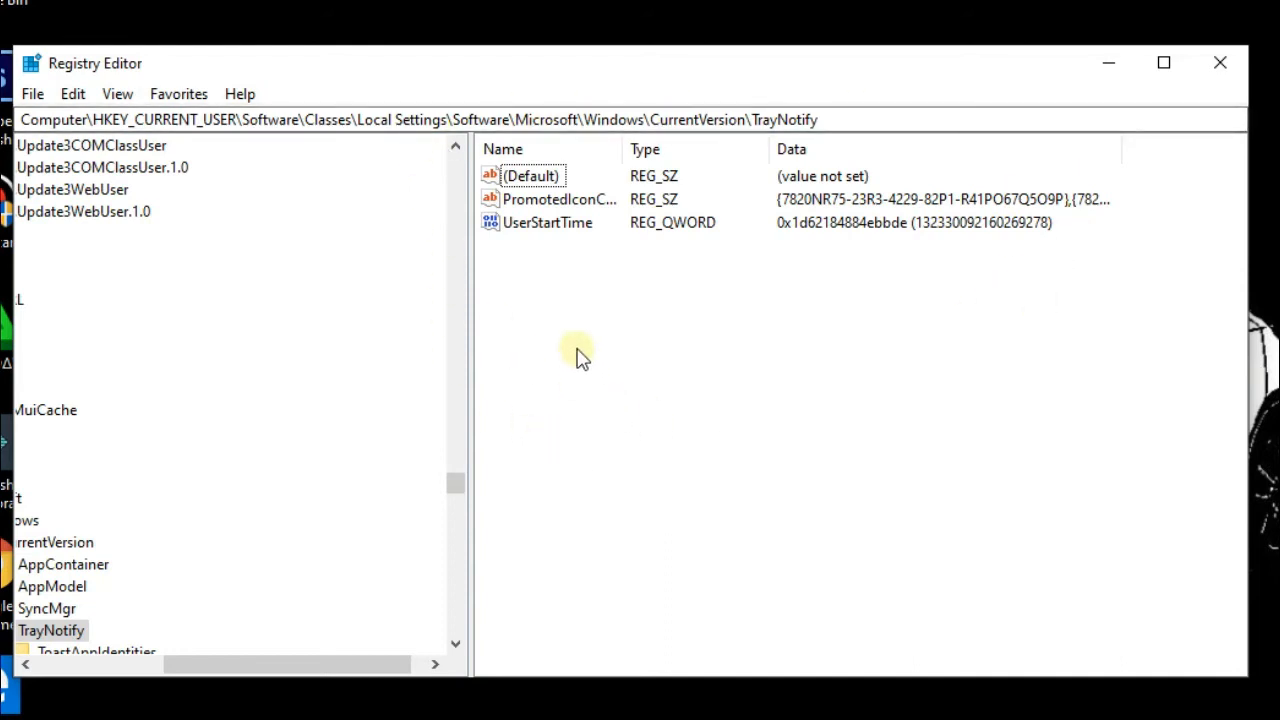
left_click(325, 316)
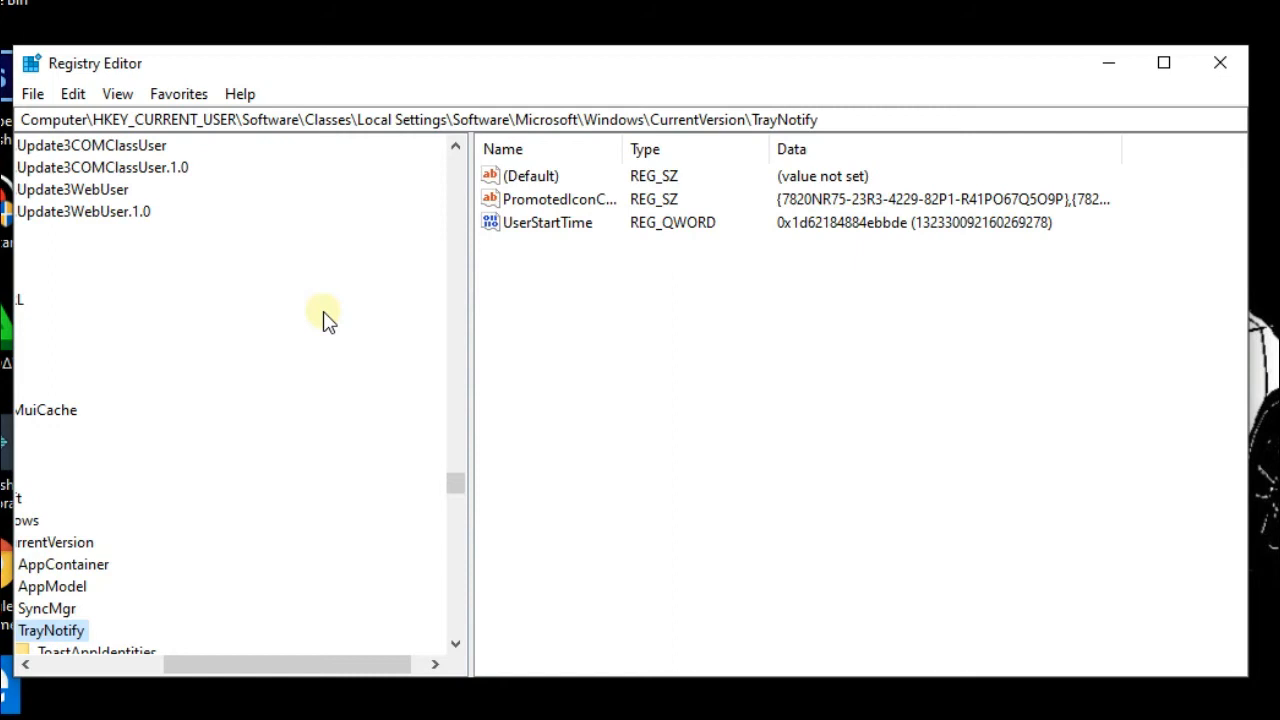
key("Left")
key("Left")
key("Left")
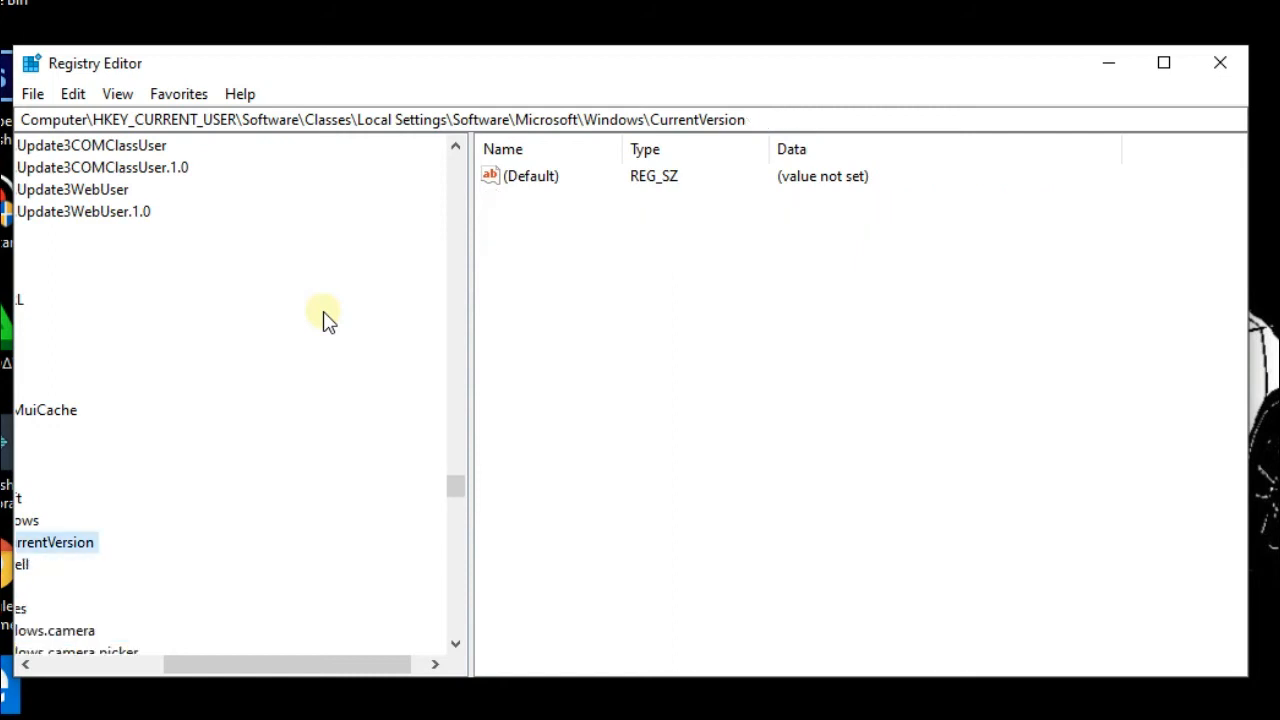
key("Left")
key("Left")
key("Left")
key("Left")
key("Left")
key("Left")
key("Left")
key("Left")
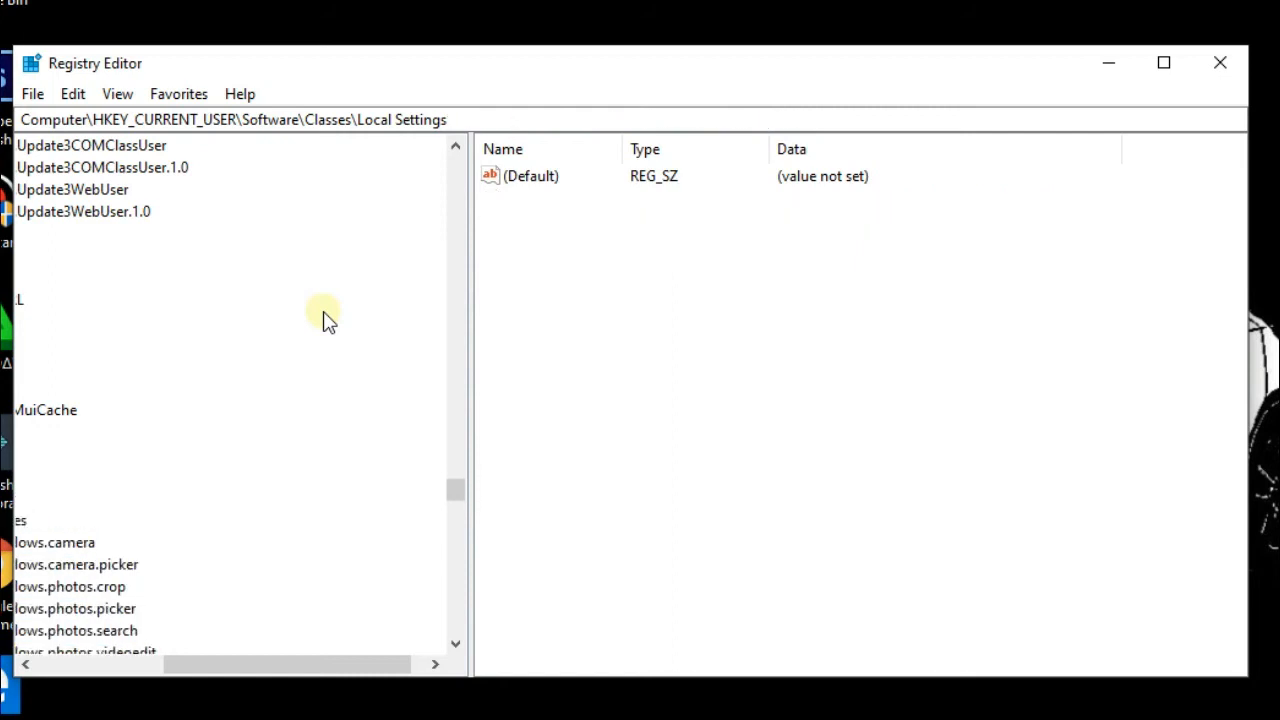
key("Left")
key("Left")
key("Left")
key("Left")
key("Left")
key("Left")
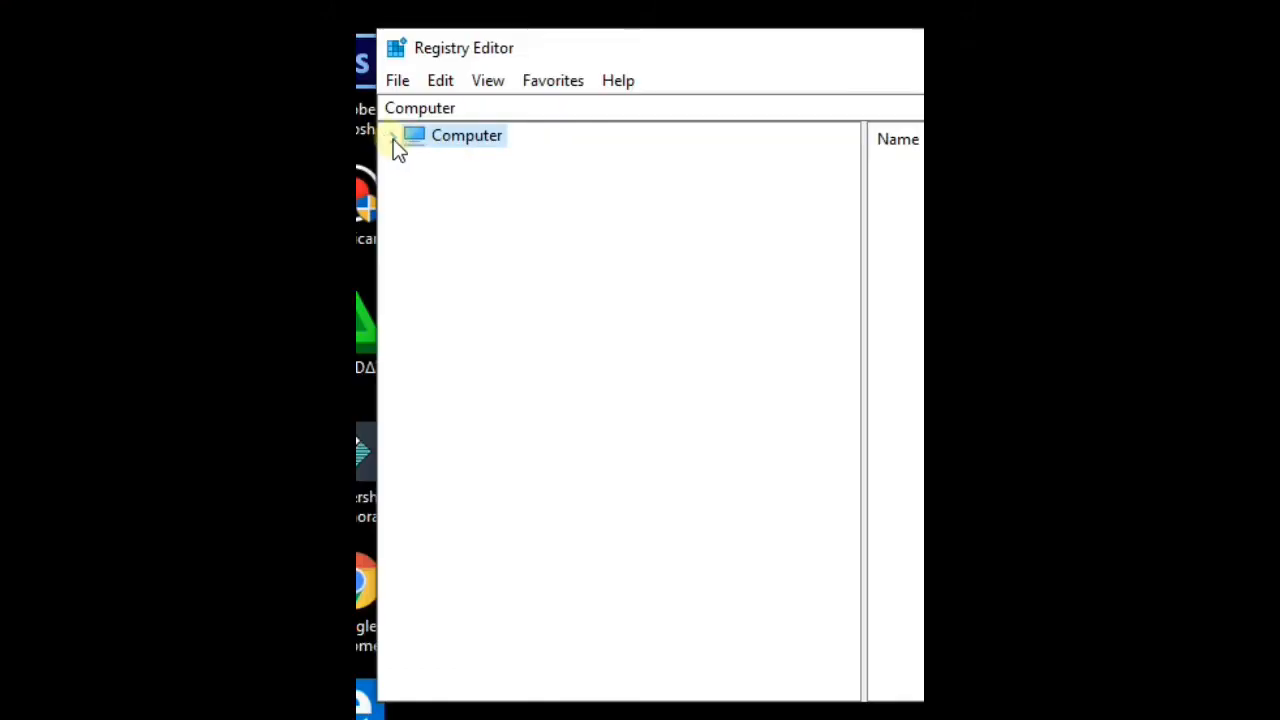
Expand the registry tree from Computer through HKEY_CURRENT_USER and Software to the Classes key.
left_click(28, 146)
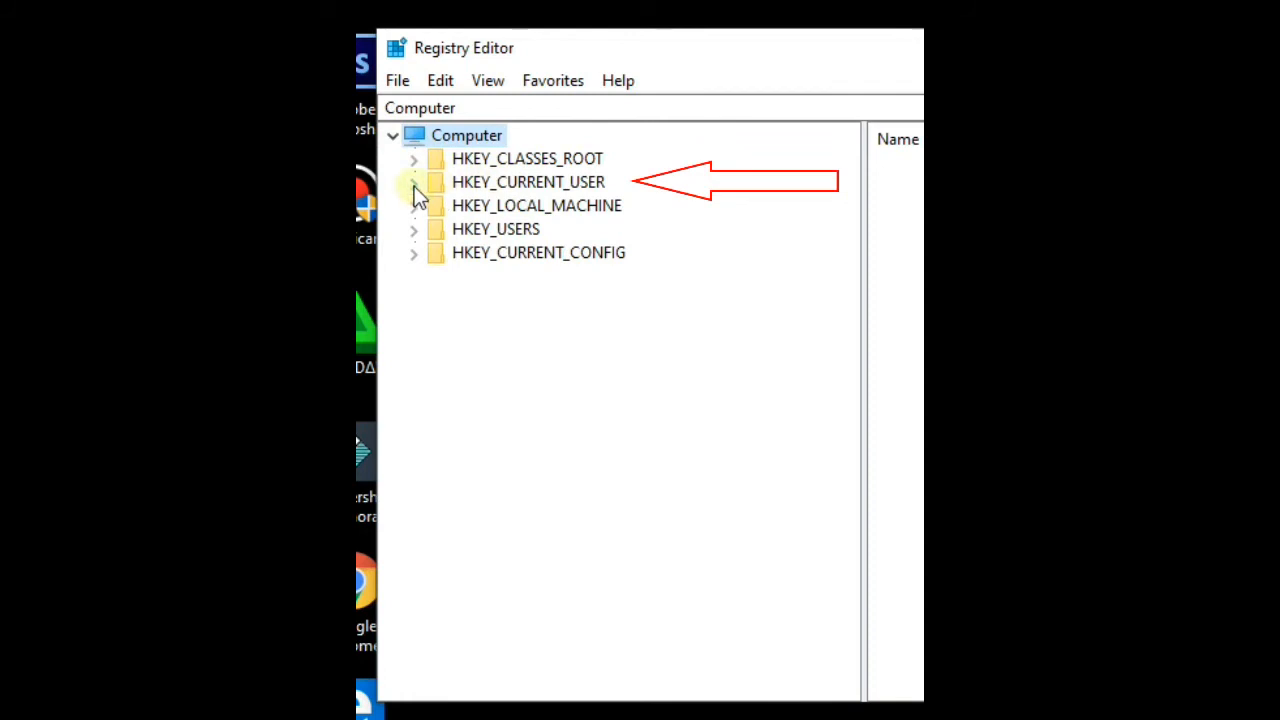
left_click(414, 183)
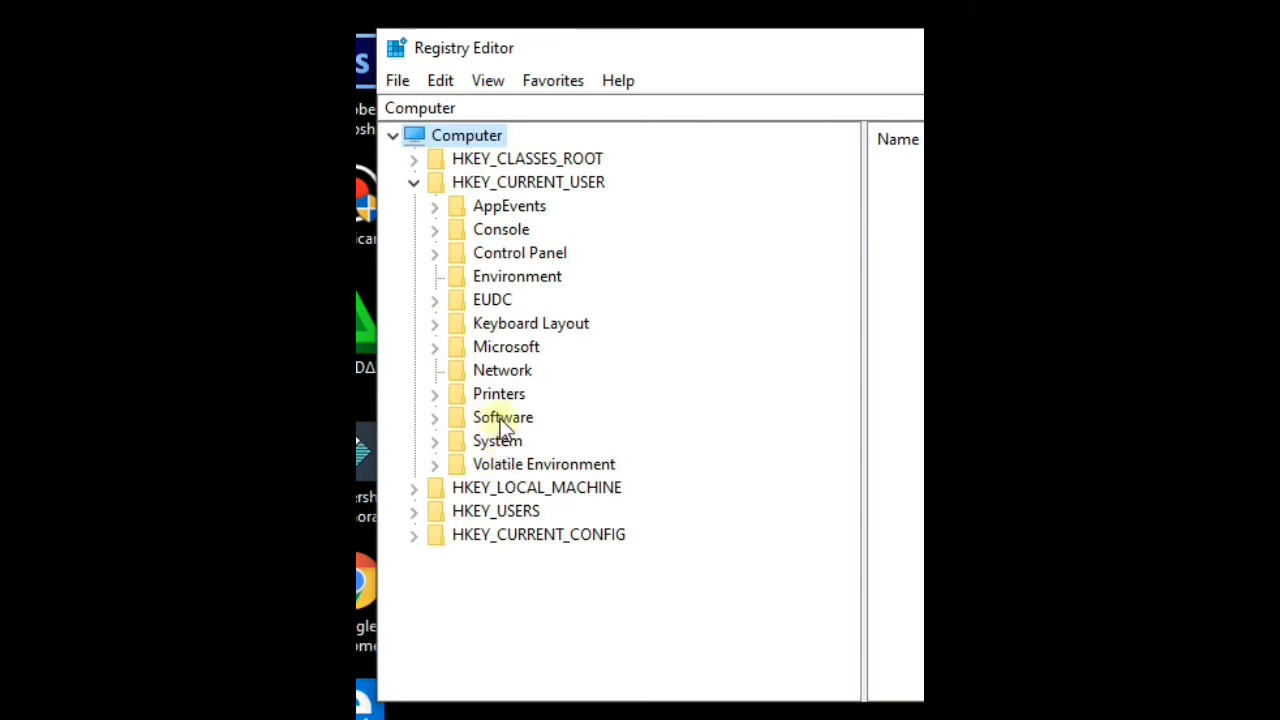
left_click(436, 419)
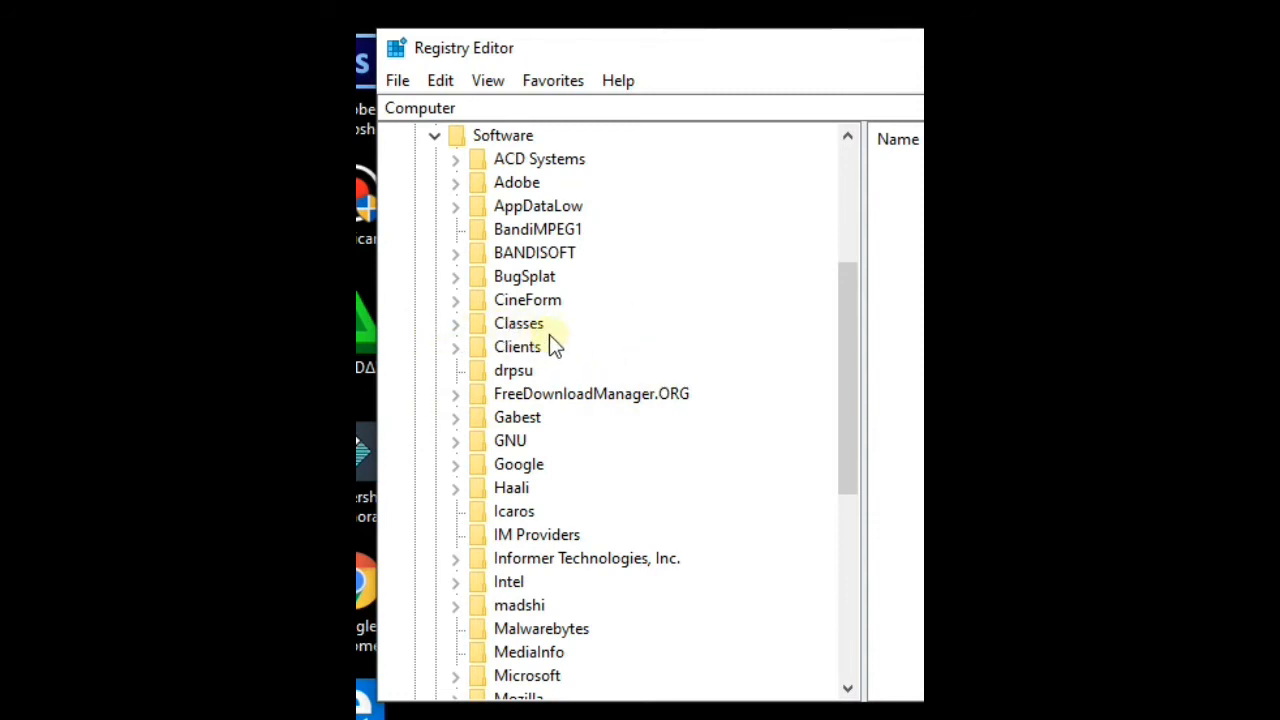
left_click(454, 325)
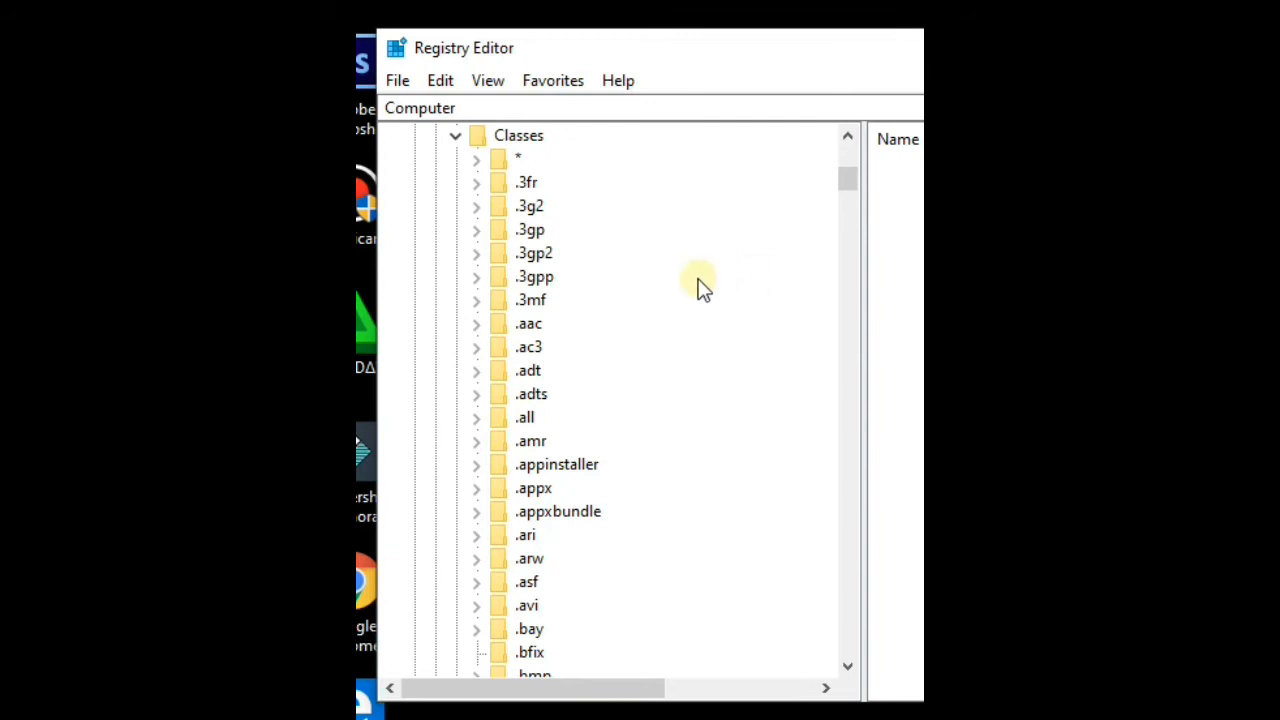
Locate the Local Settings key within Classes and expand it.
scroll(652, 310, "down", 4)
scroll(652, 310, "up", 4)
scroll(608, 300, "down", 19)
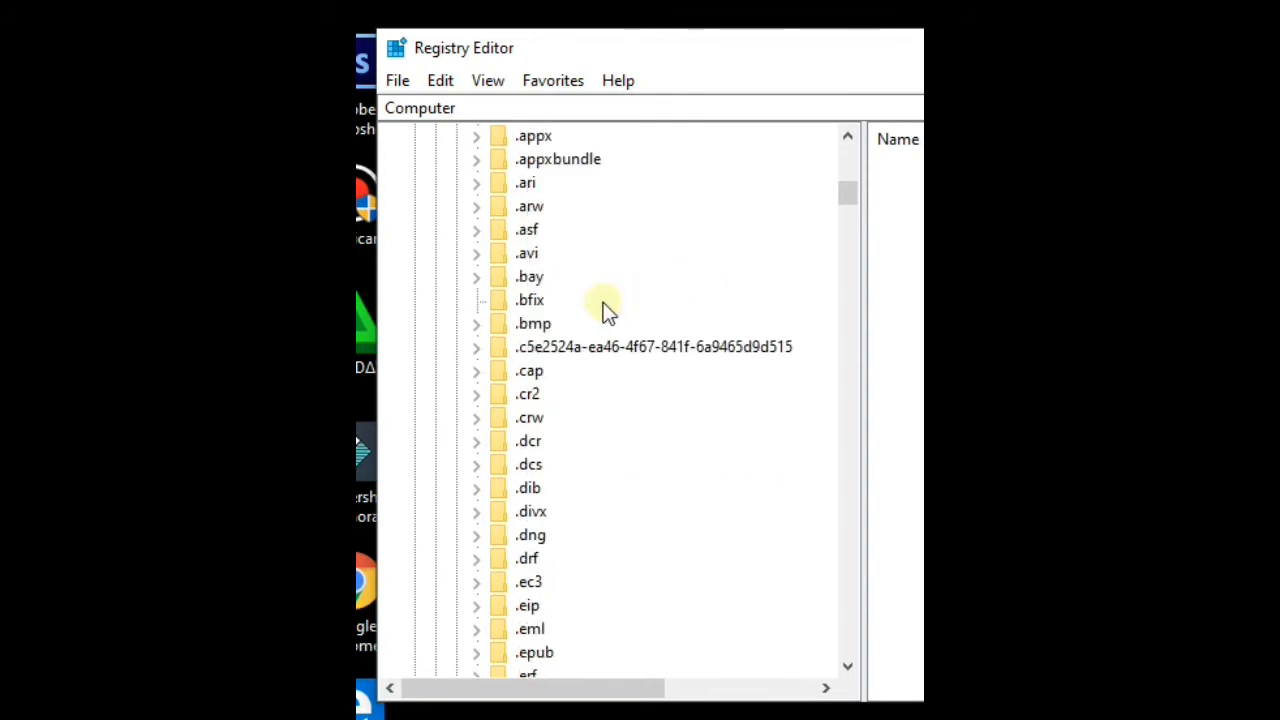
scroll(613, 302, "down", 20)
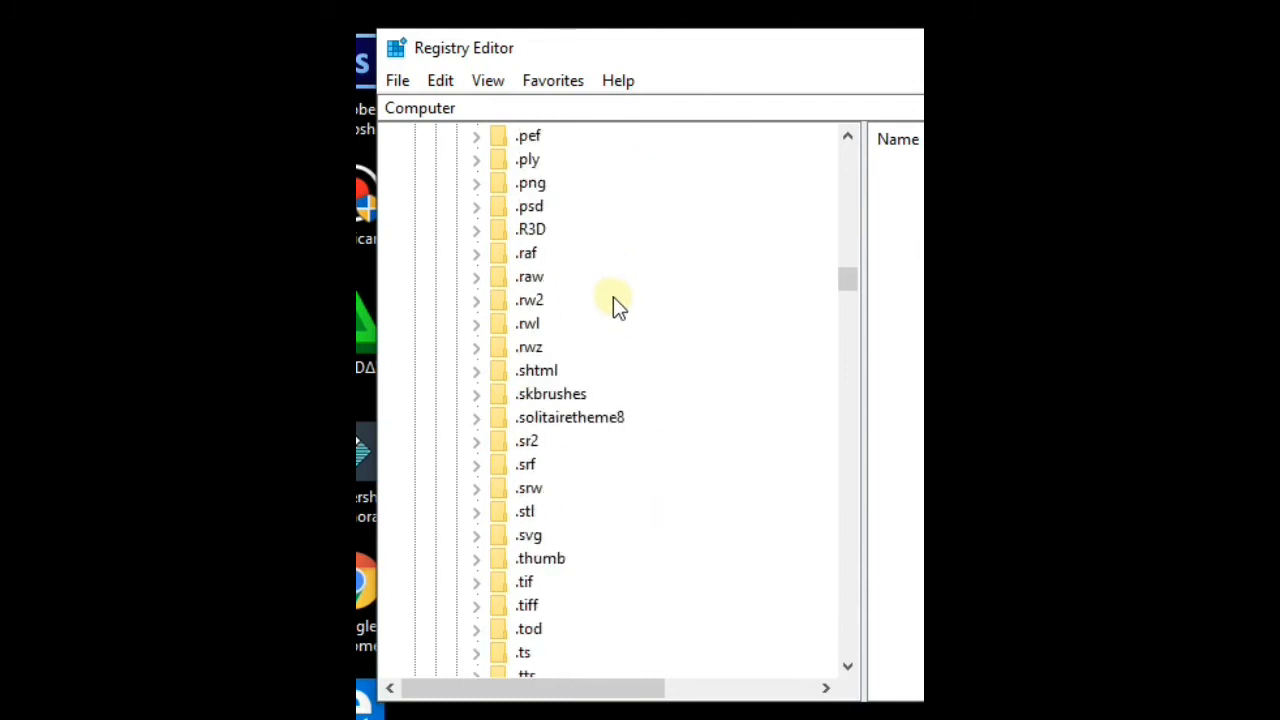
scroll(613, 300, "up", 5)
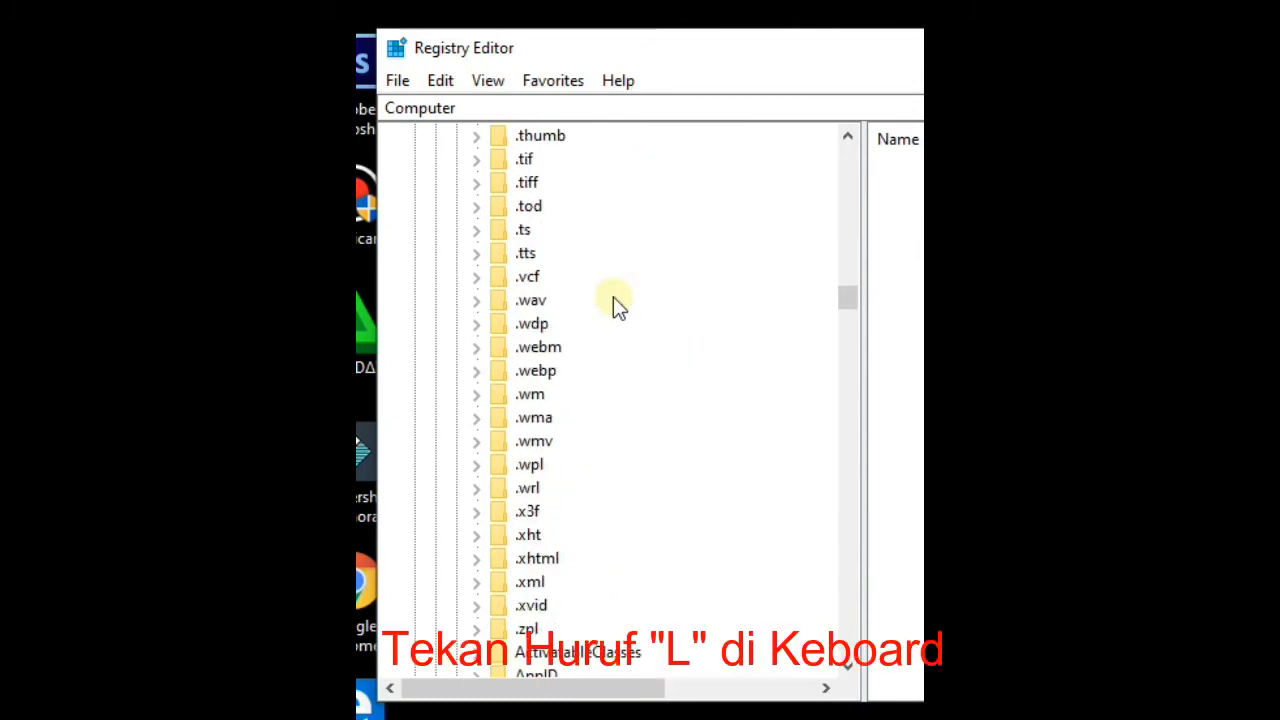
key("l")
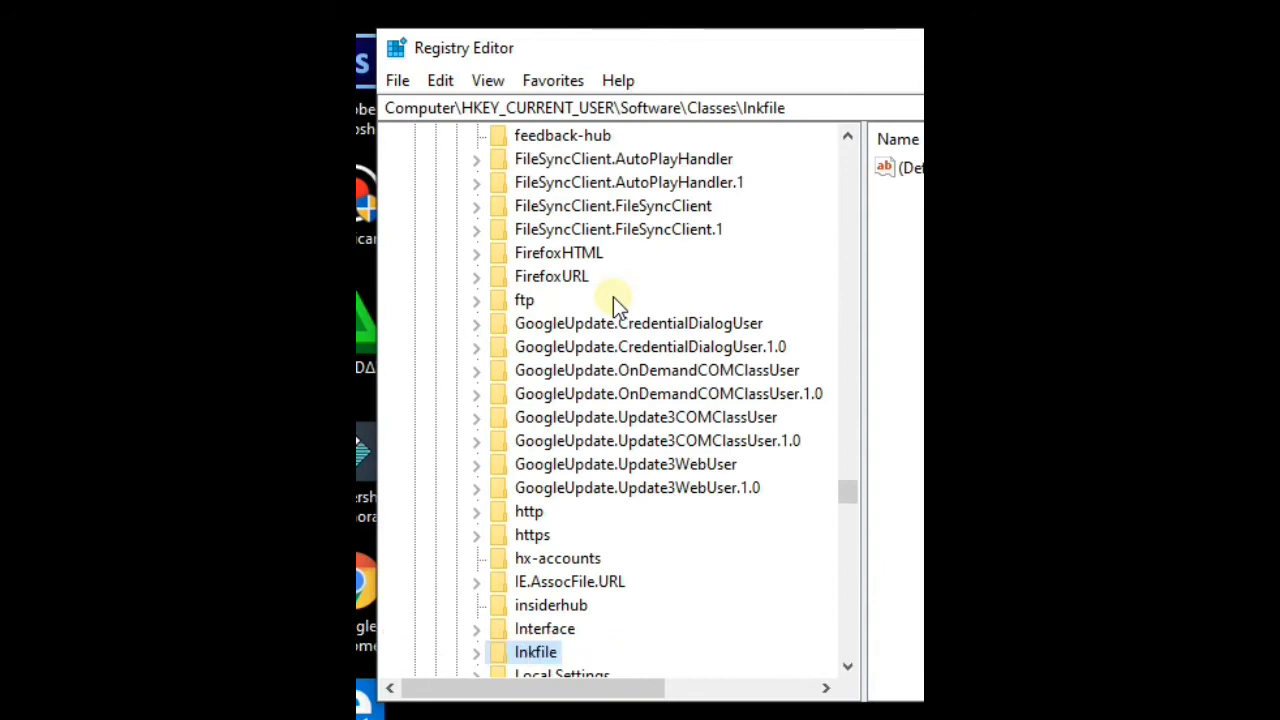
scroll(613, 297, "down", 5)
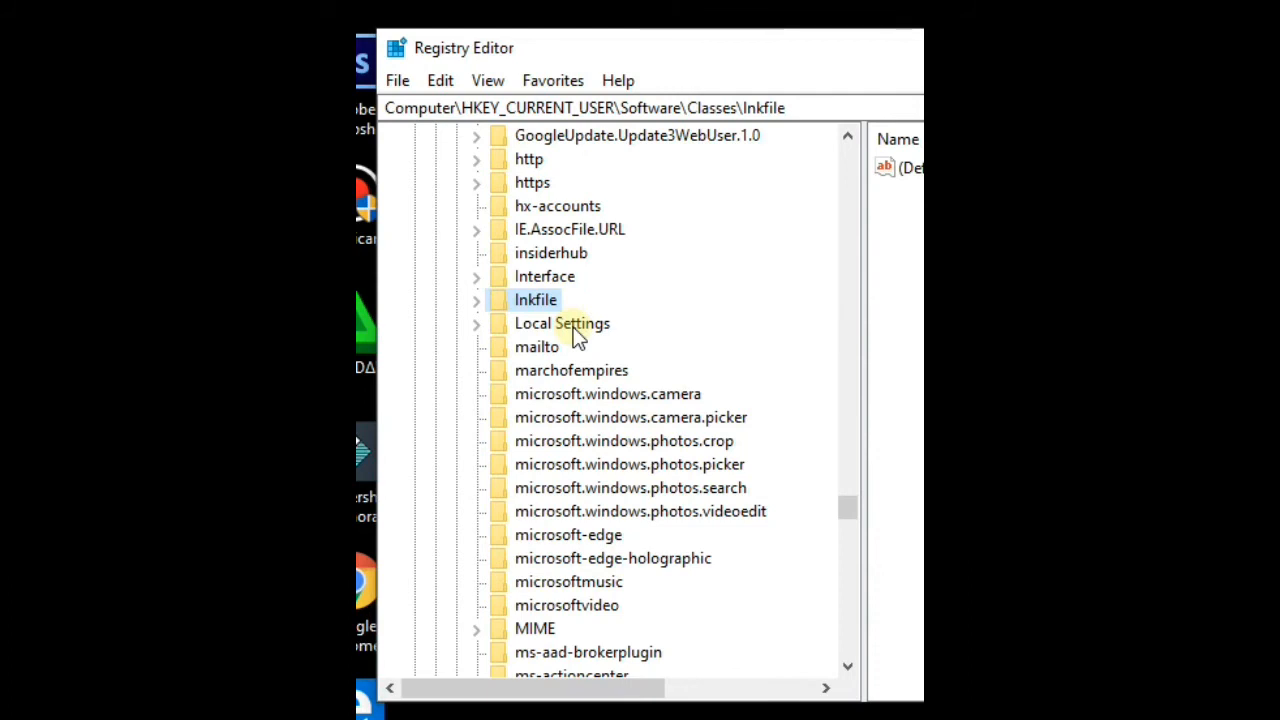
left_click(476, 324)
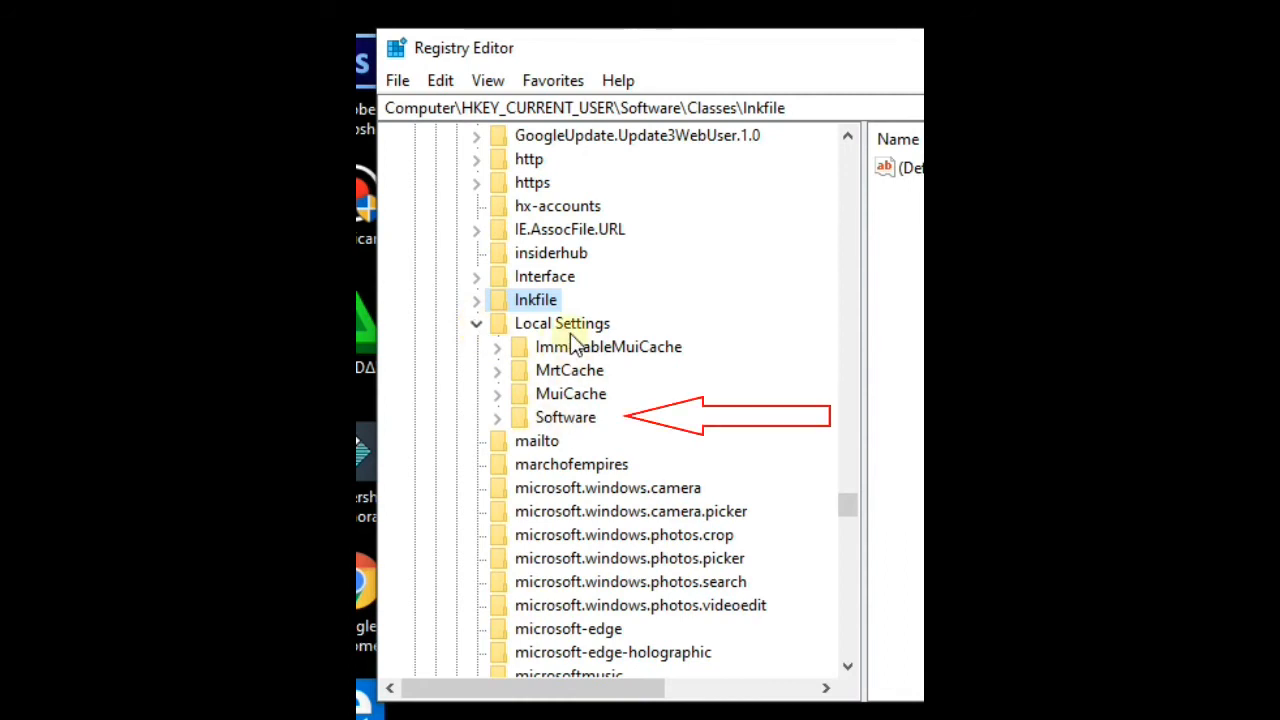
Expand the Software, Microsoft, Windows and CurrentVersion keys under Local Settings.
left_click(497, 420)
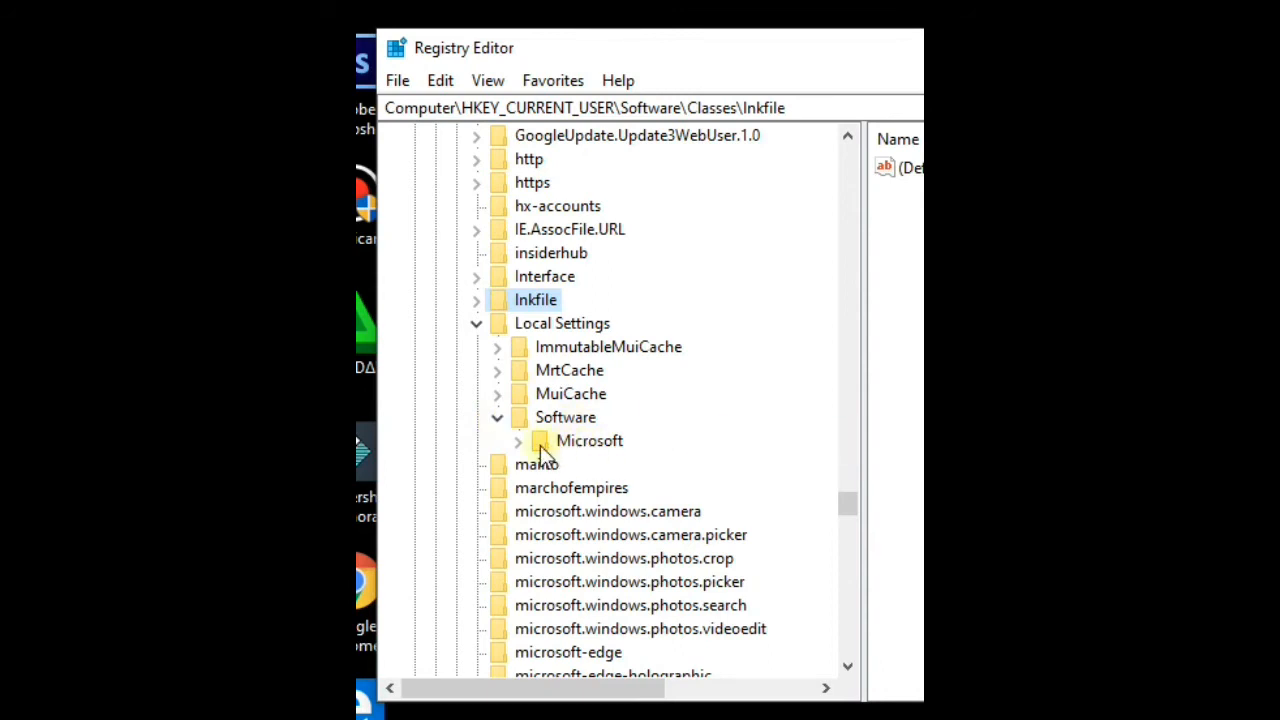
left_click(519, 445)
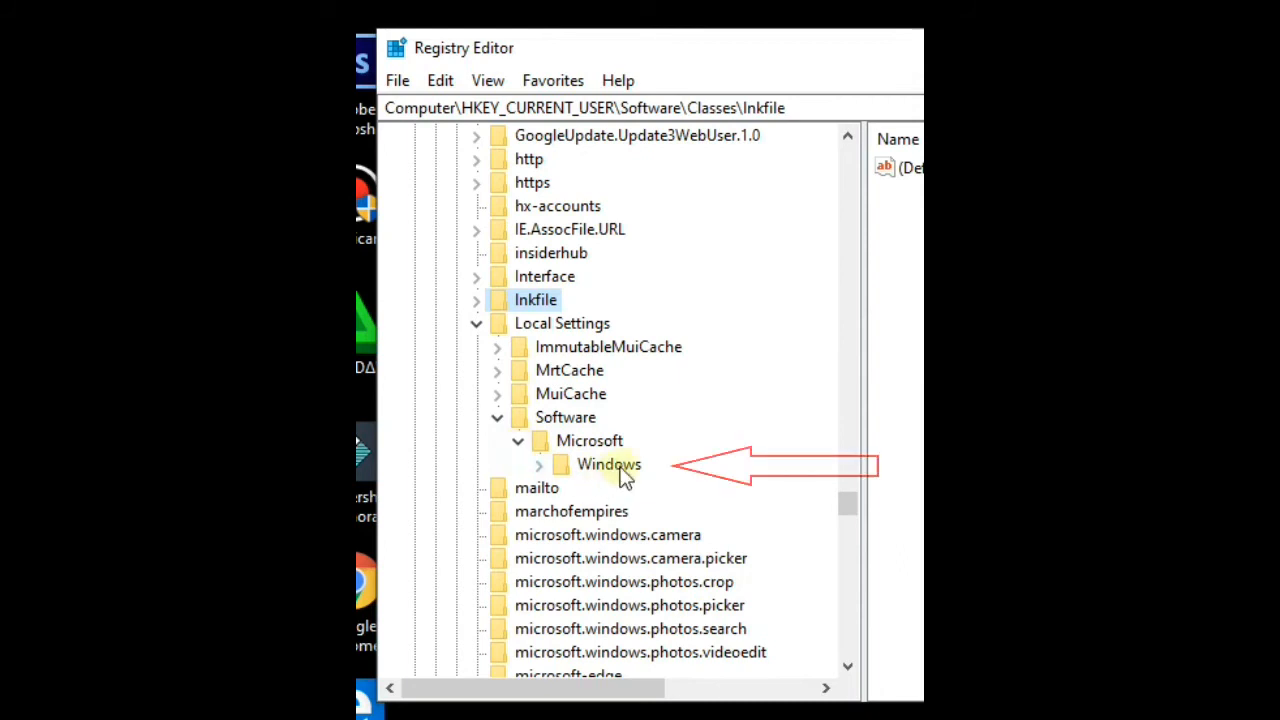
left_click(539, 466)
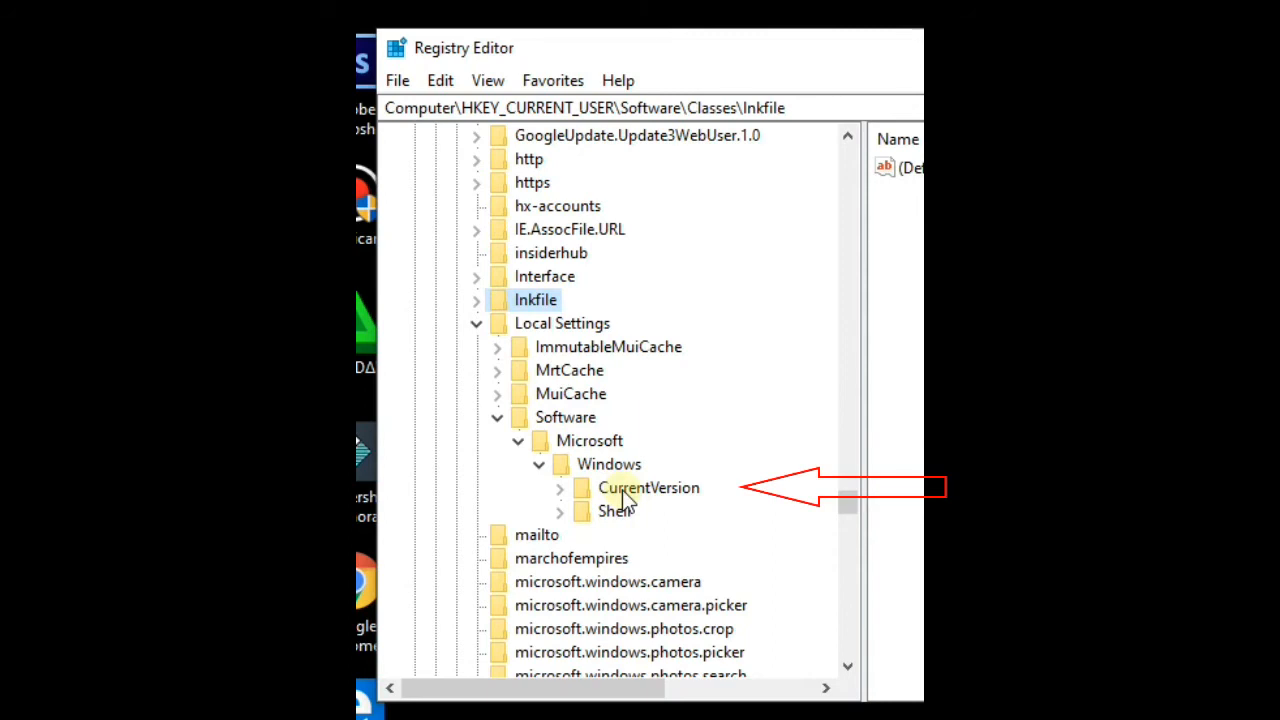
left_click(561, 495)
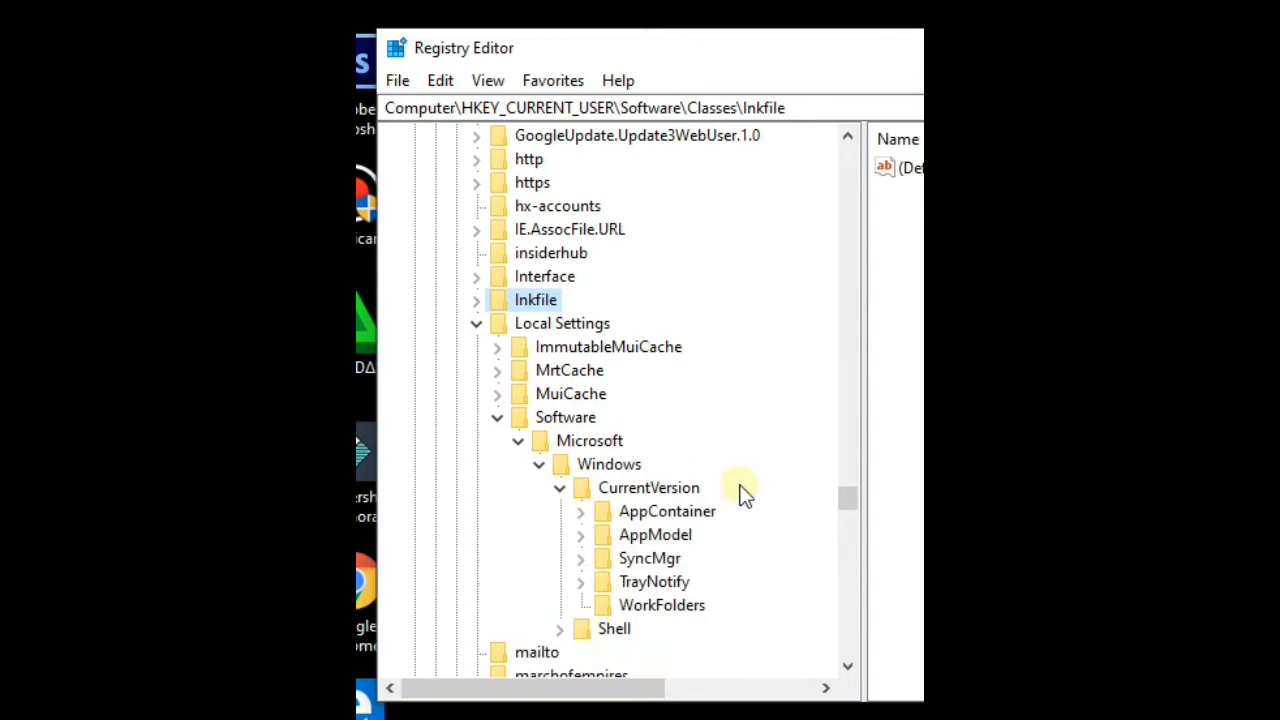
Select the TrayNotify key under CurrentVersion and go through the registry values it contains.
scroll(737, 491, "down", 2)
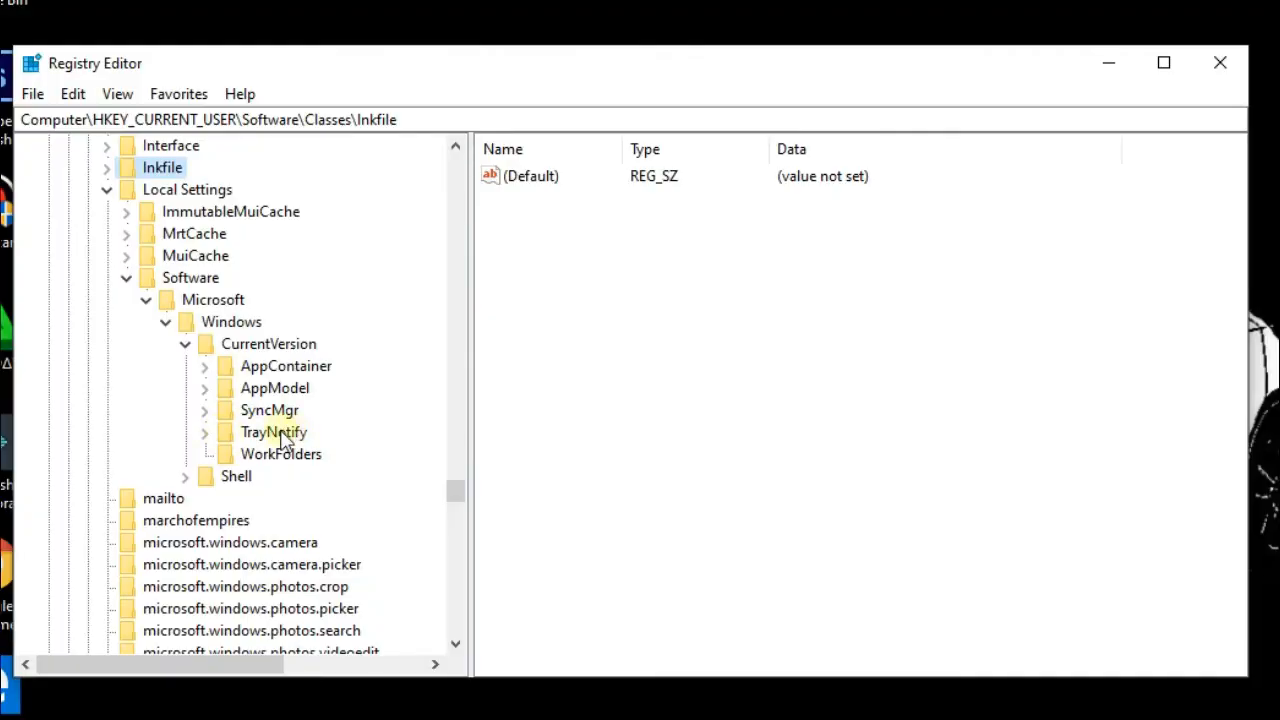
left_click(283, 441)
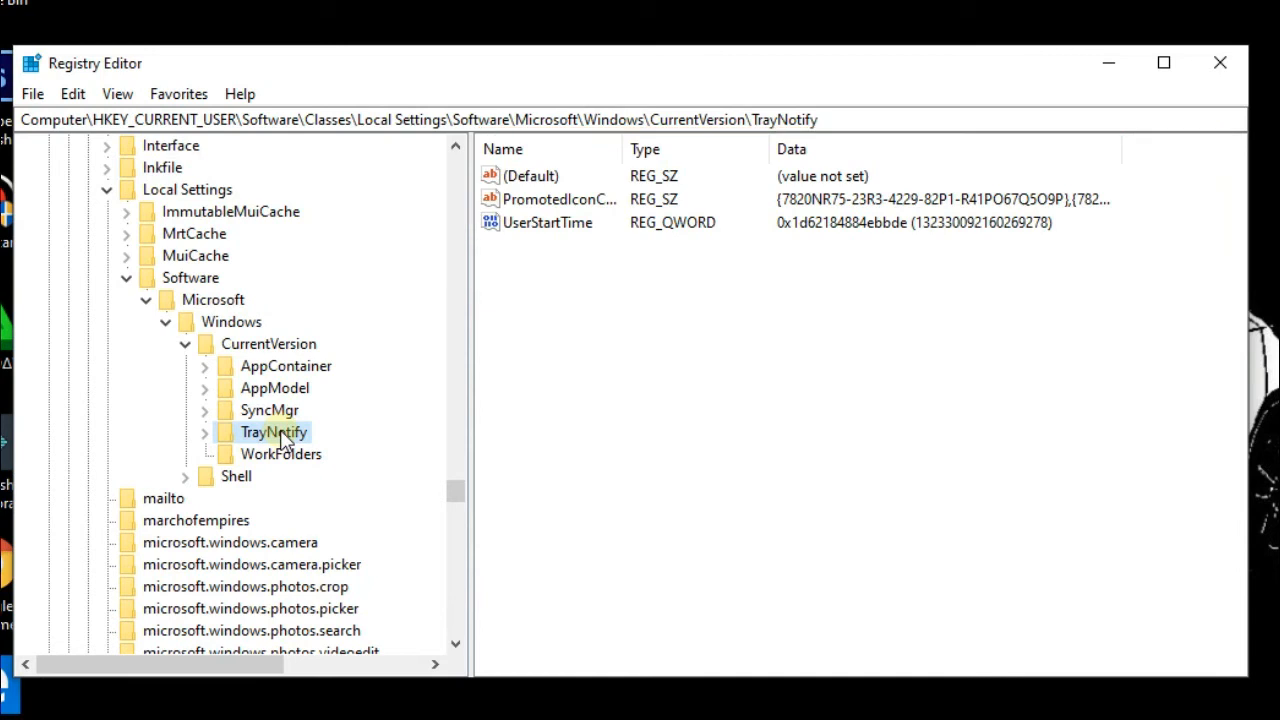
left_click(553, 223)
left_click(548, 199)
left_click(546, 177)
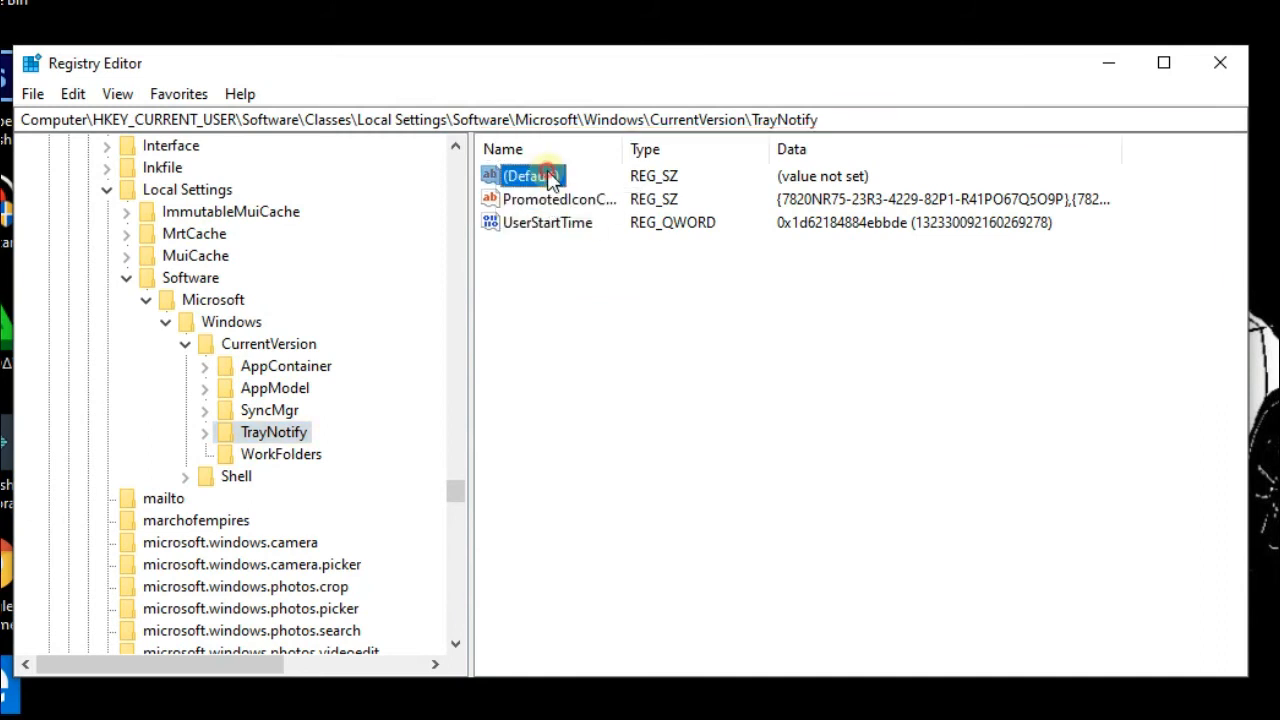
left_click(620, 340)
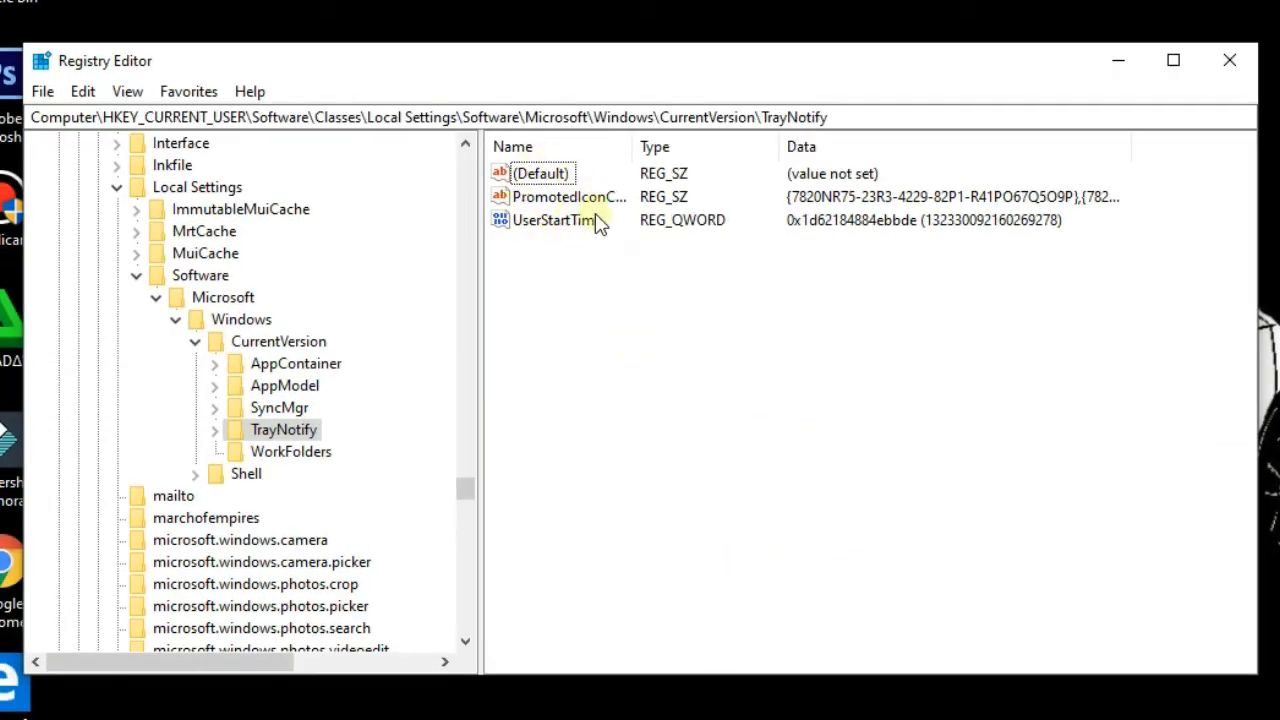
Request deletion of the (Default) value in the TrayNotify key and decline the confirmation.
left_click(621, 284)
left_click(540, 174)
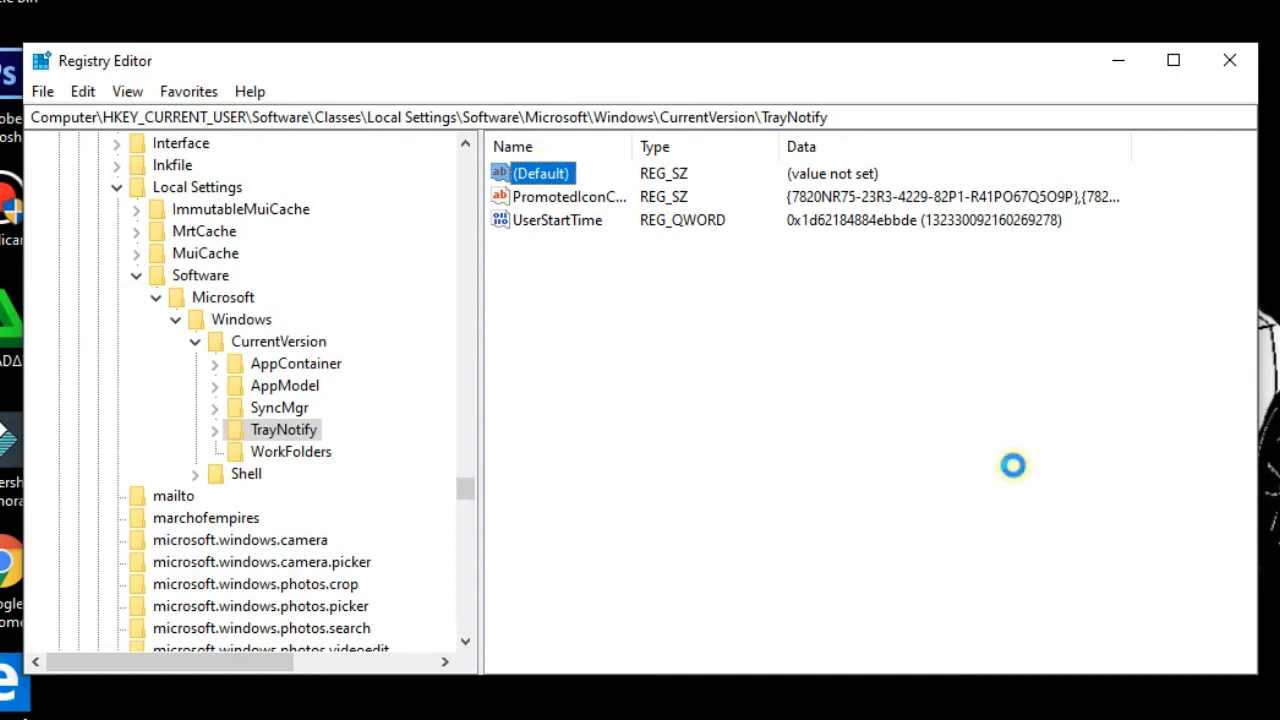
key("Delete")
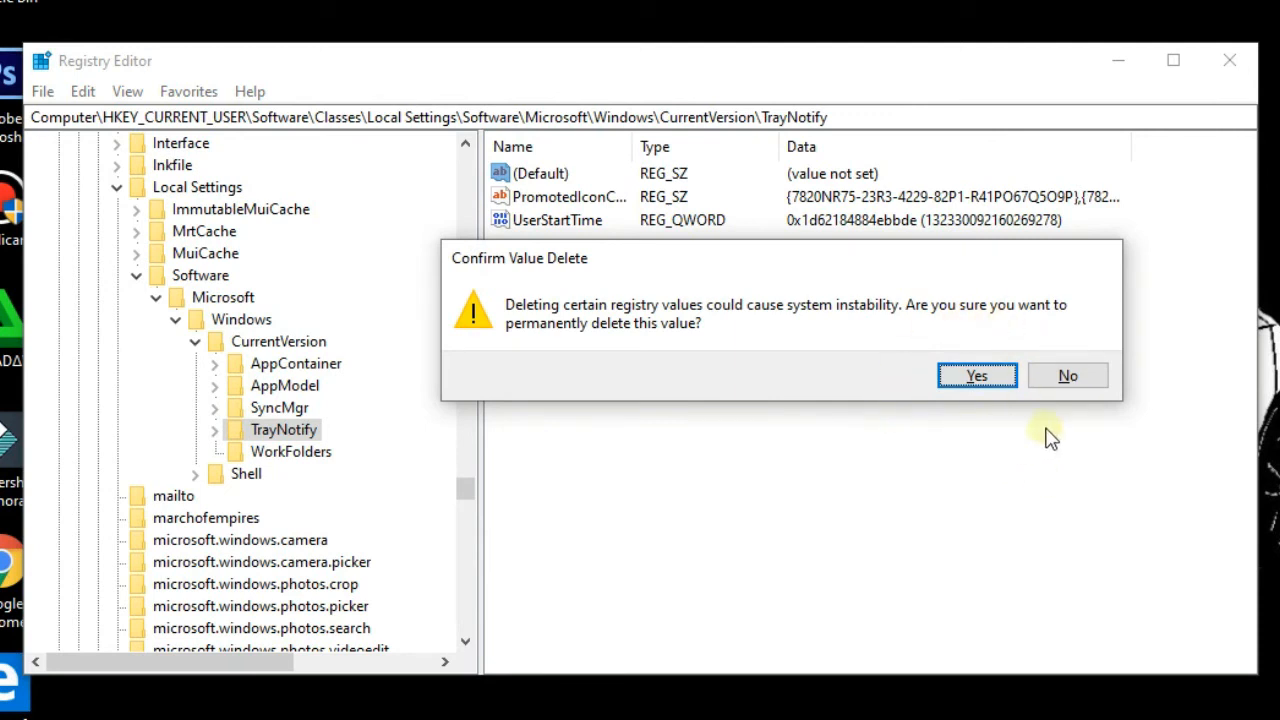
left_click(1078, 385)
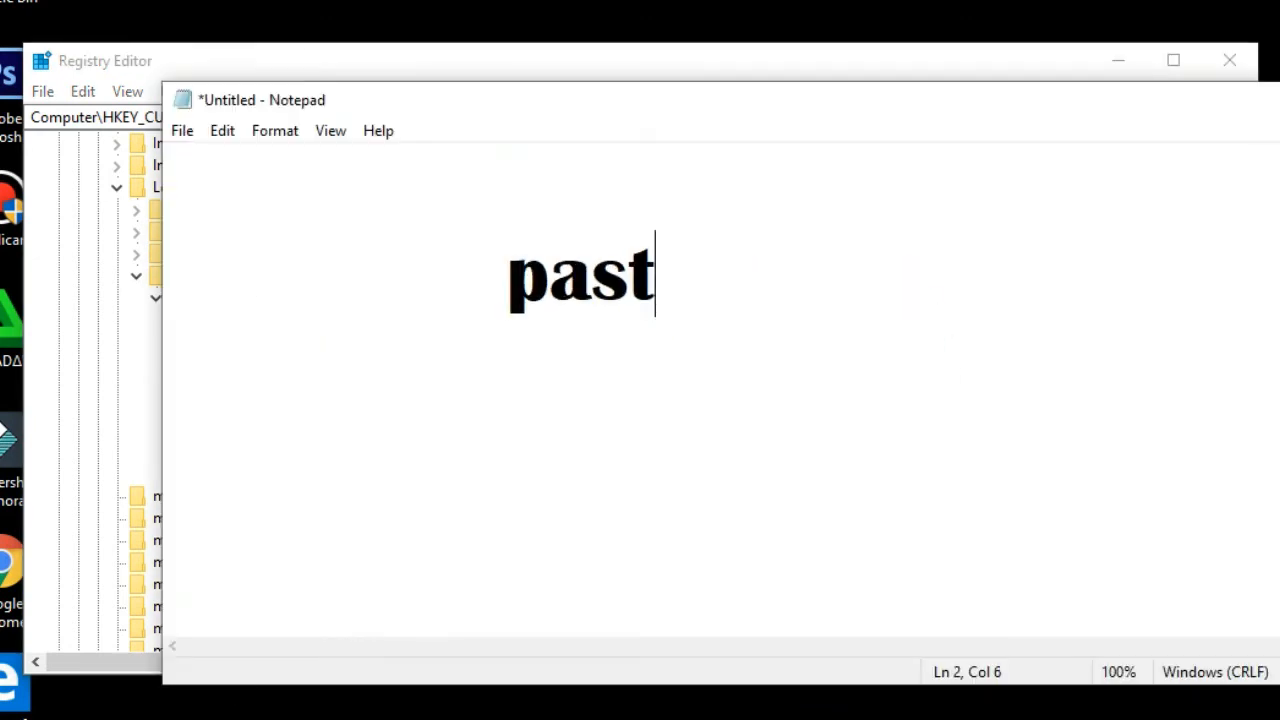
Switch to Notepad, complete the note as "past icons stream" and move its window so the TrayNotify values stay uncovered.
type("i")
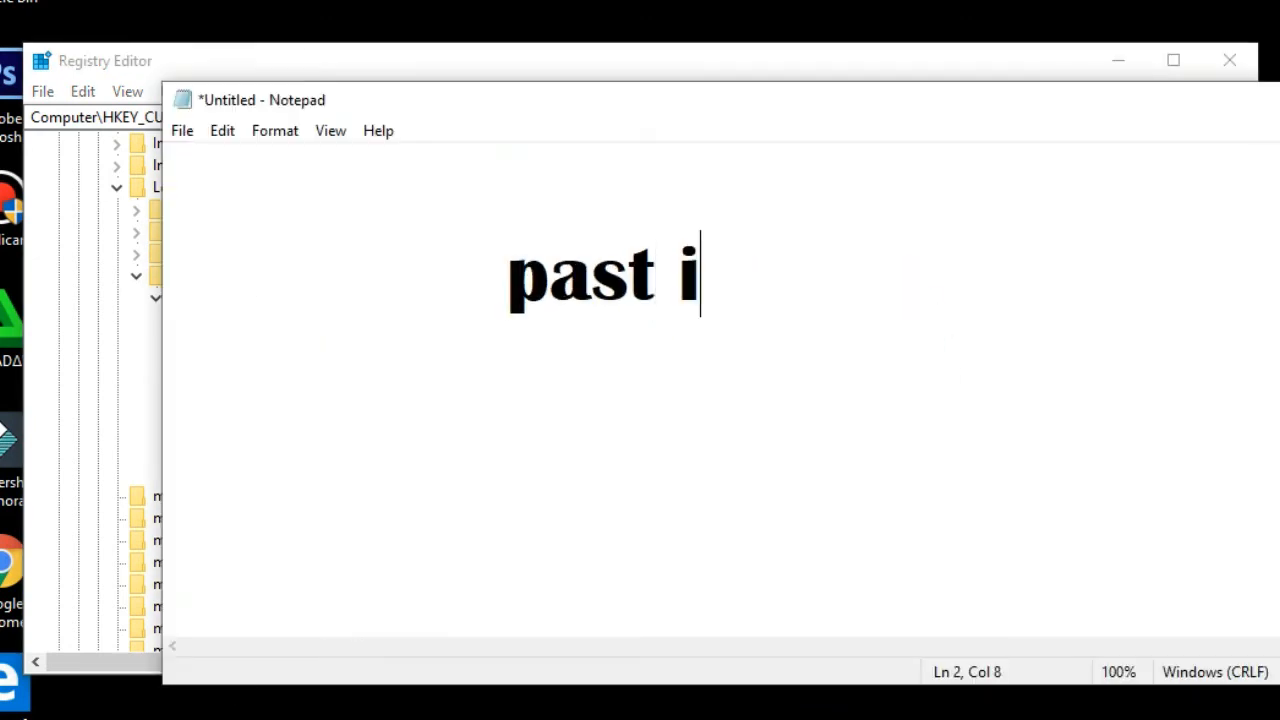
type("cons str")
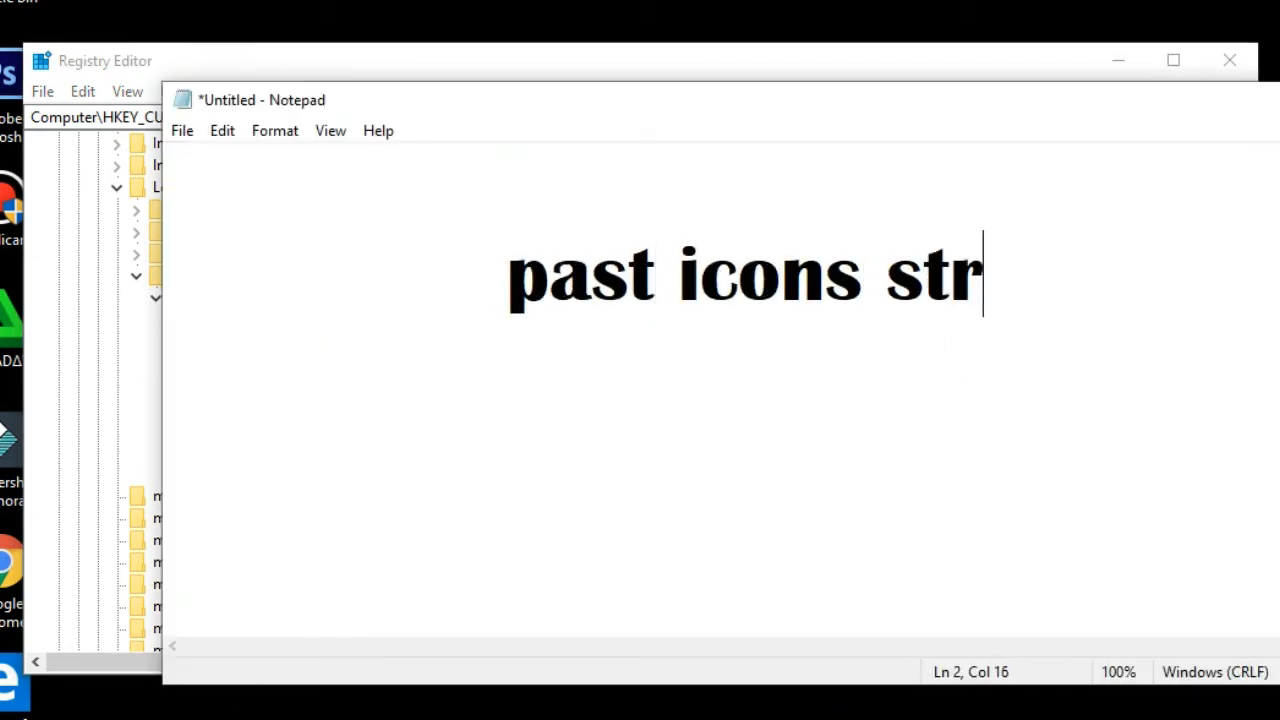
type("eam")
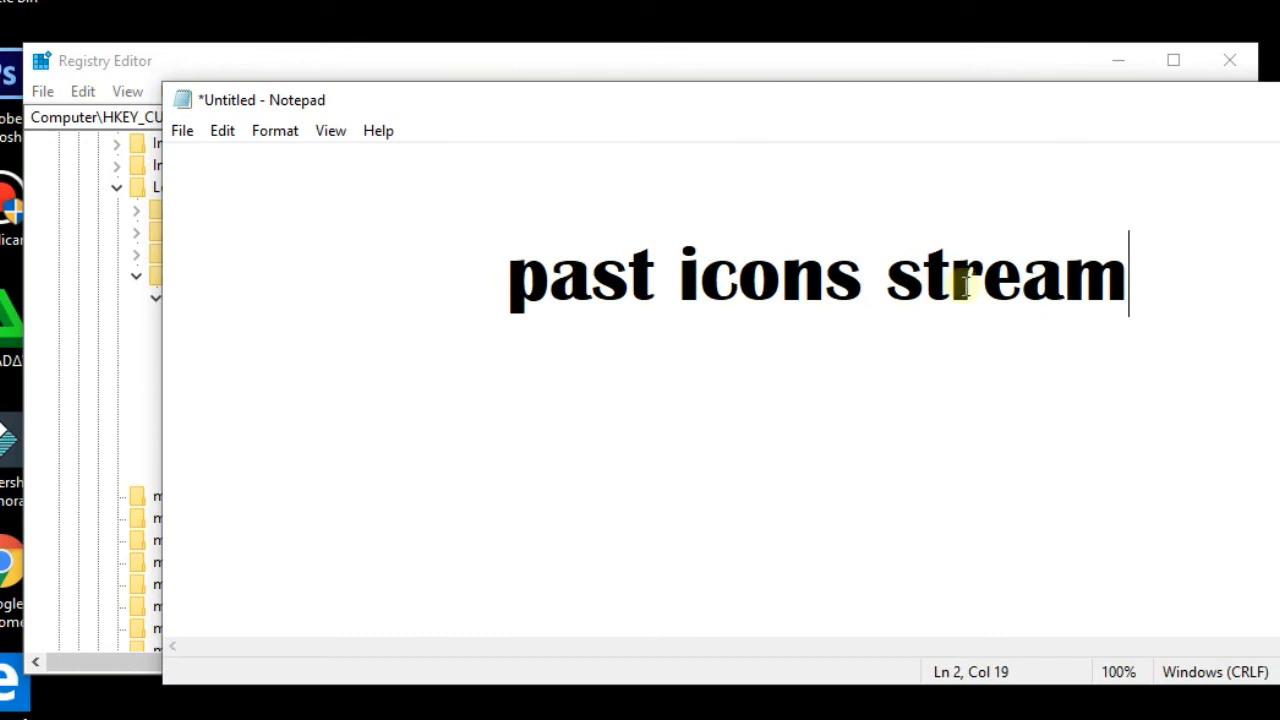
left_click_drag(705, 118, 849, 352)
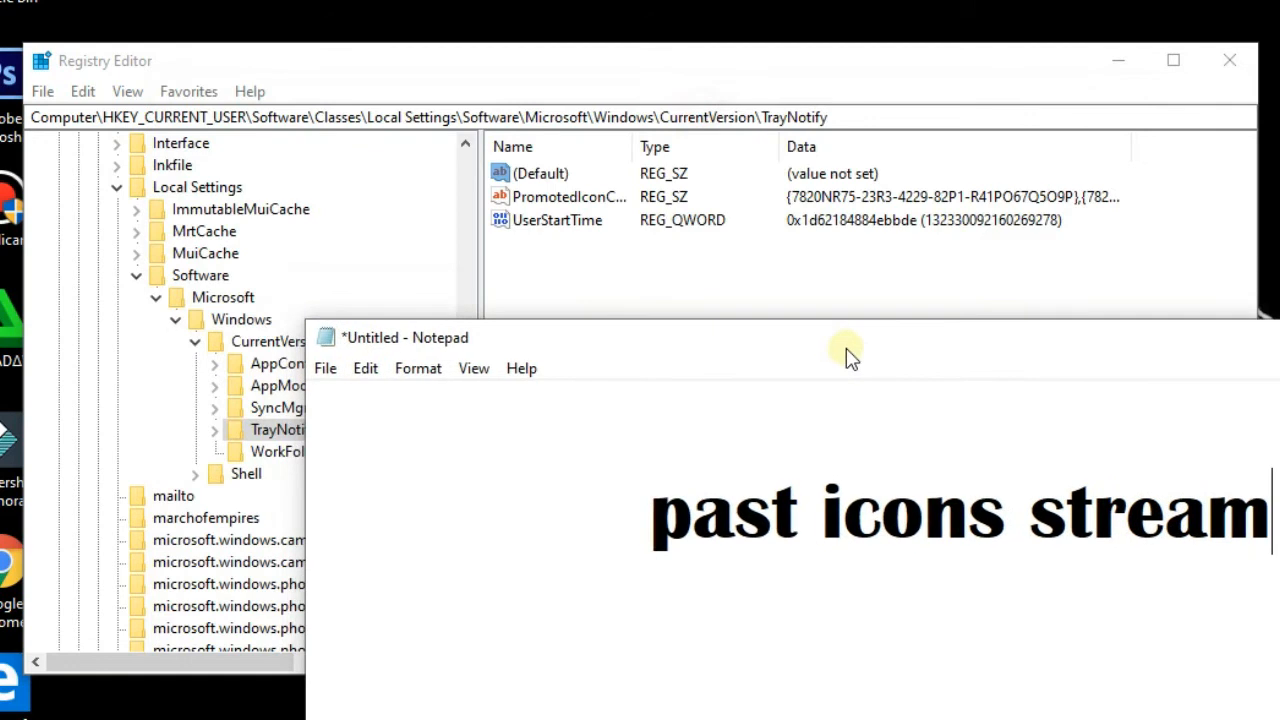
left_click(591, 254)
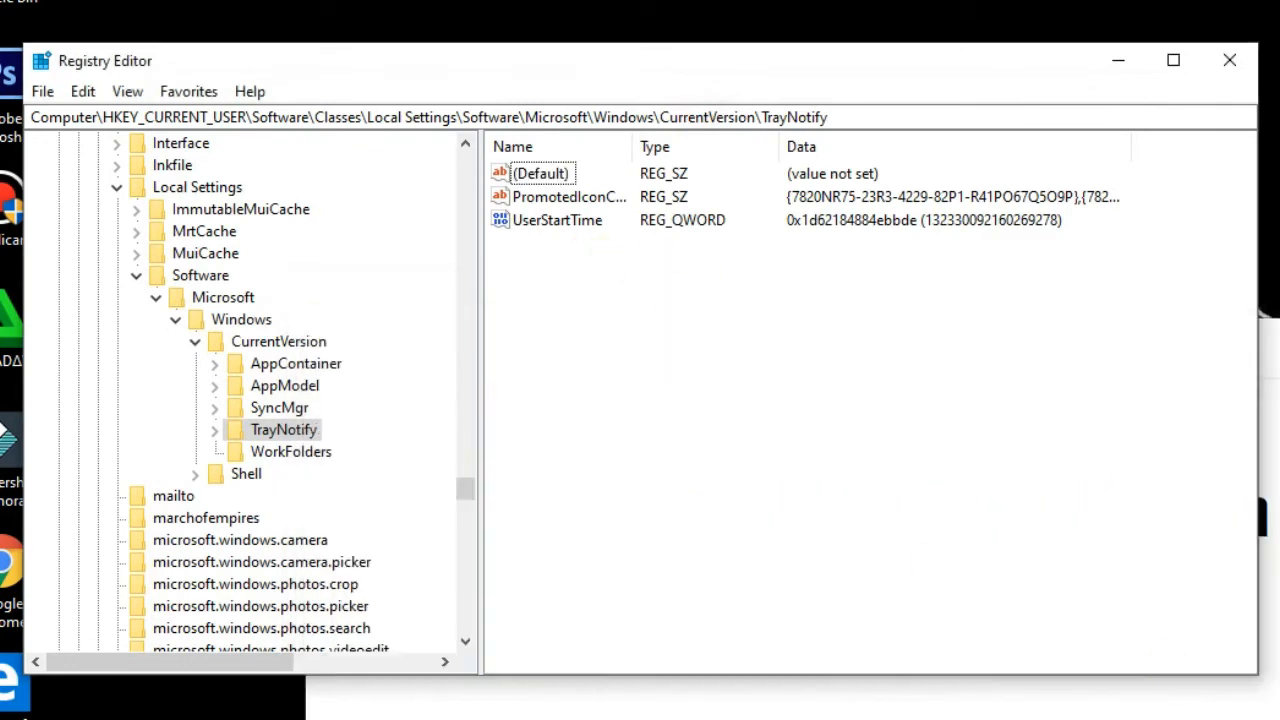
left_click(765, 708)
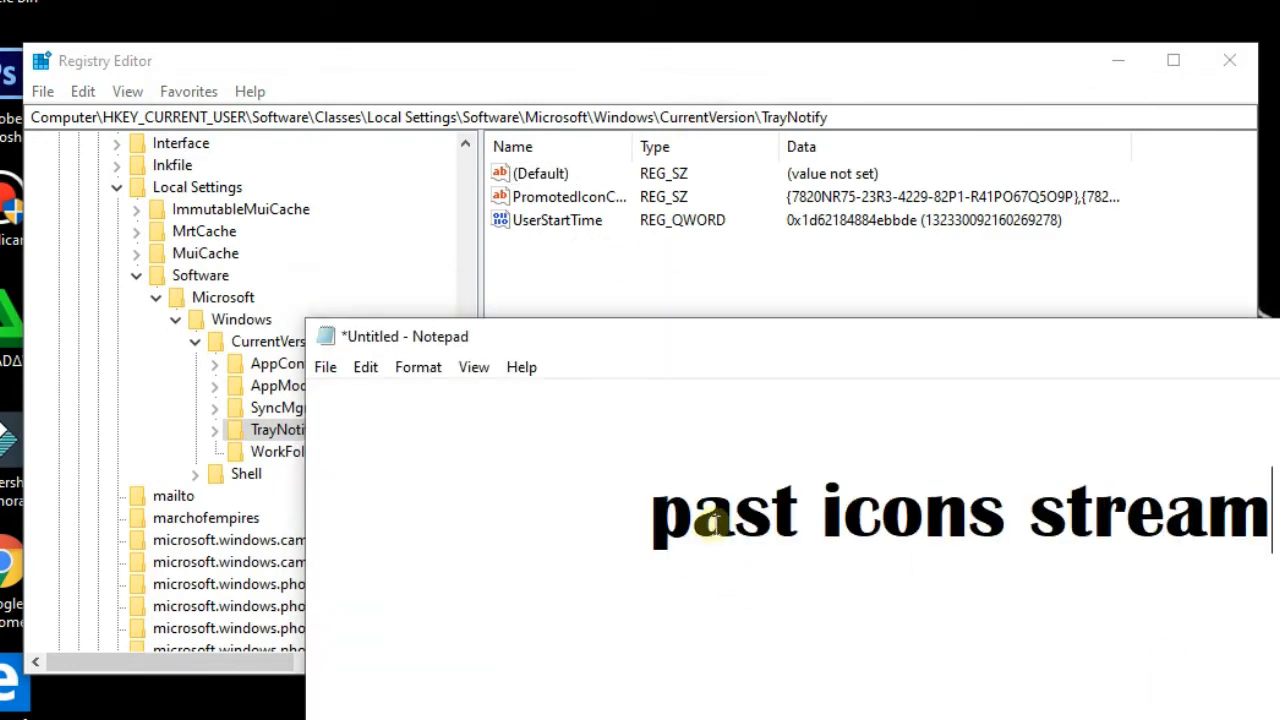
Request deletion of the UserStartTime value in the TrayNotify key and decline the confirmation.
left_click(560, 265)
left_click(558, 221)
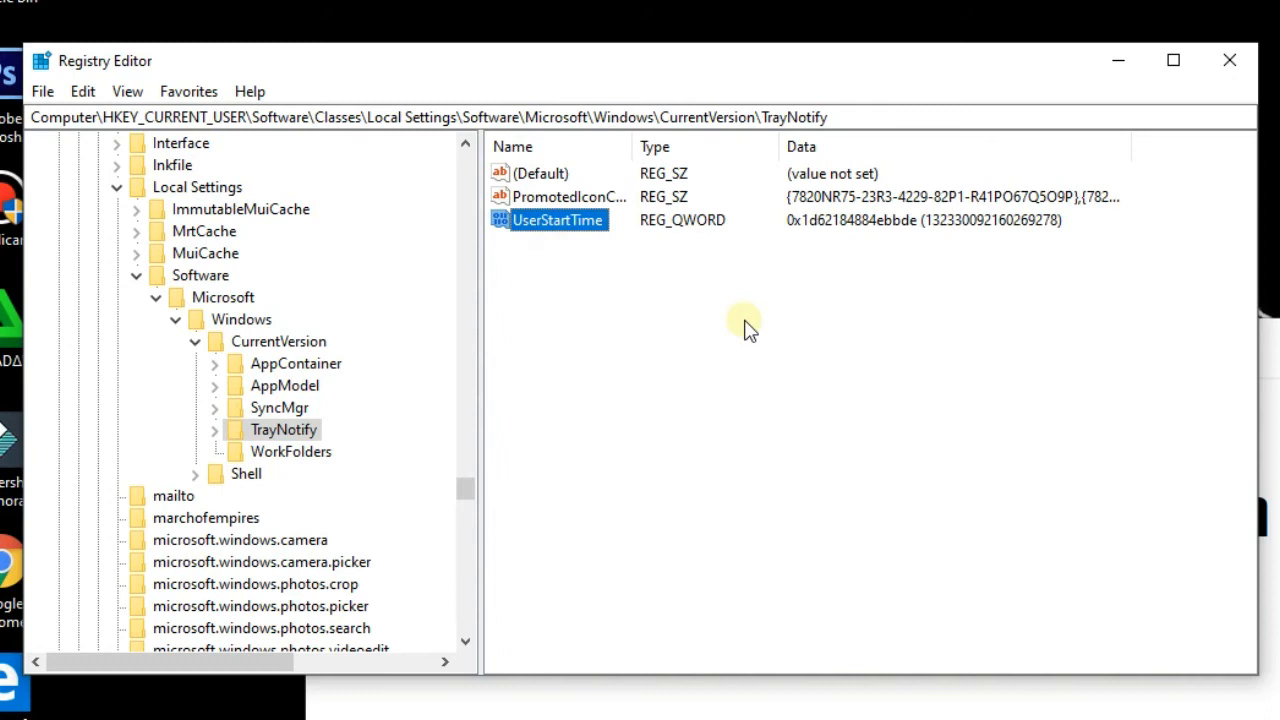
key("Delete")
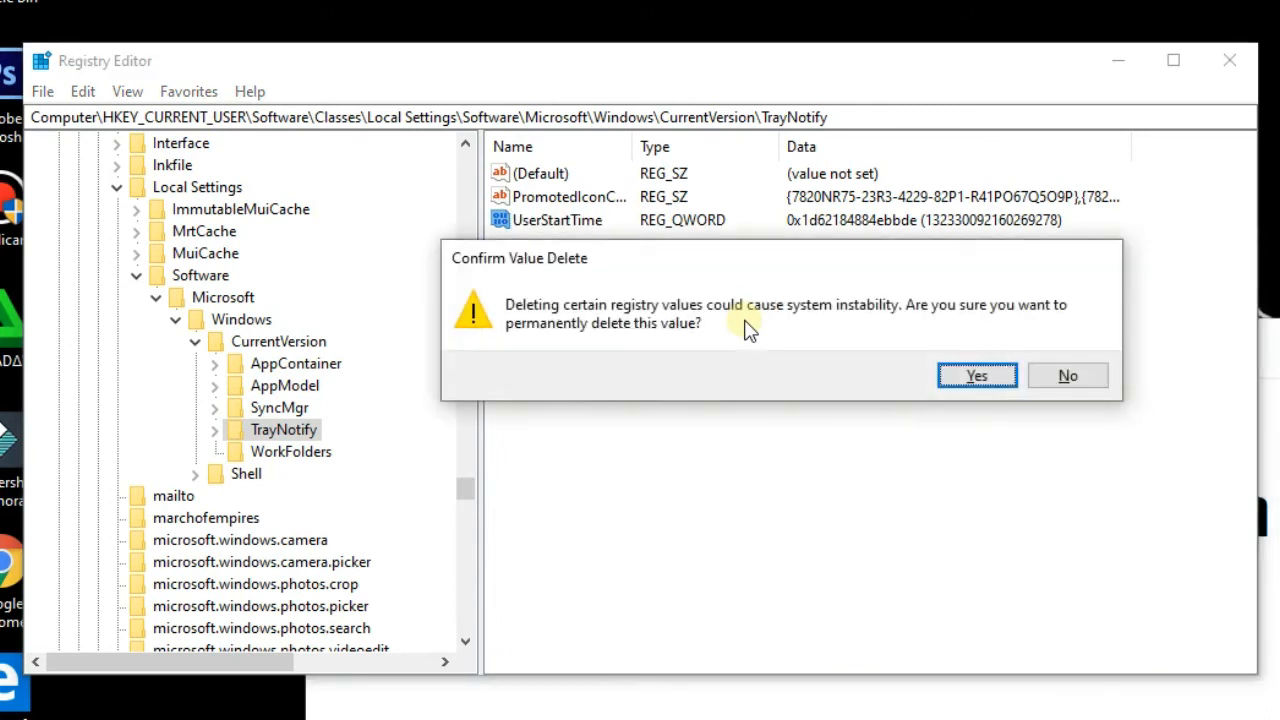
left_click(1080, 380)
left_click(585, 224)
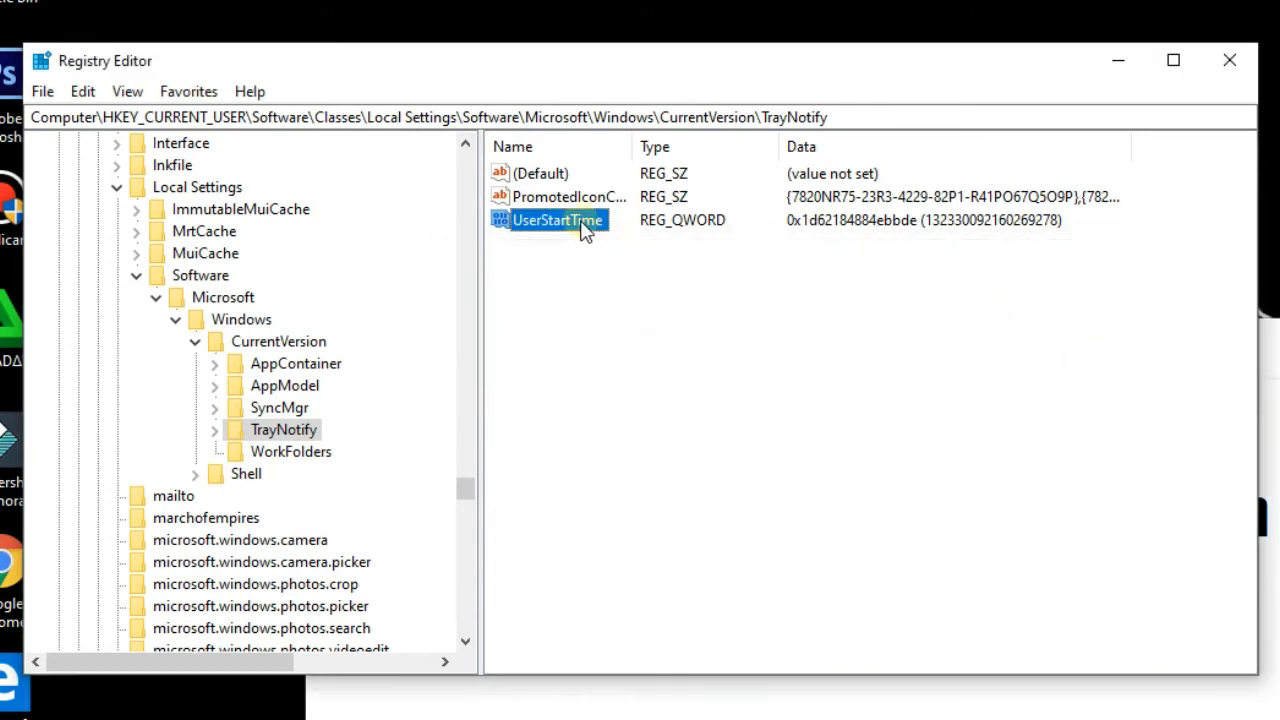
right_click(585, 225)
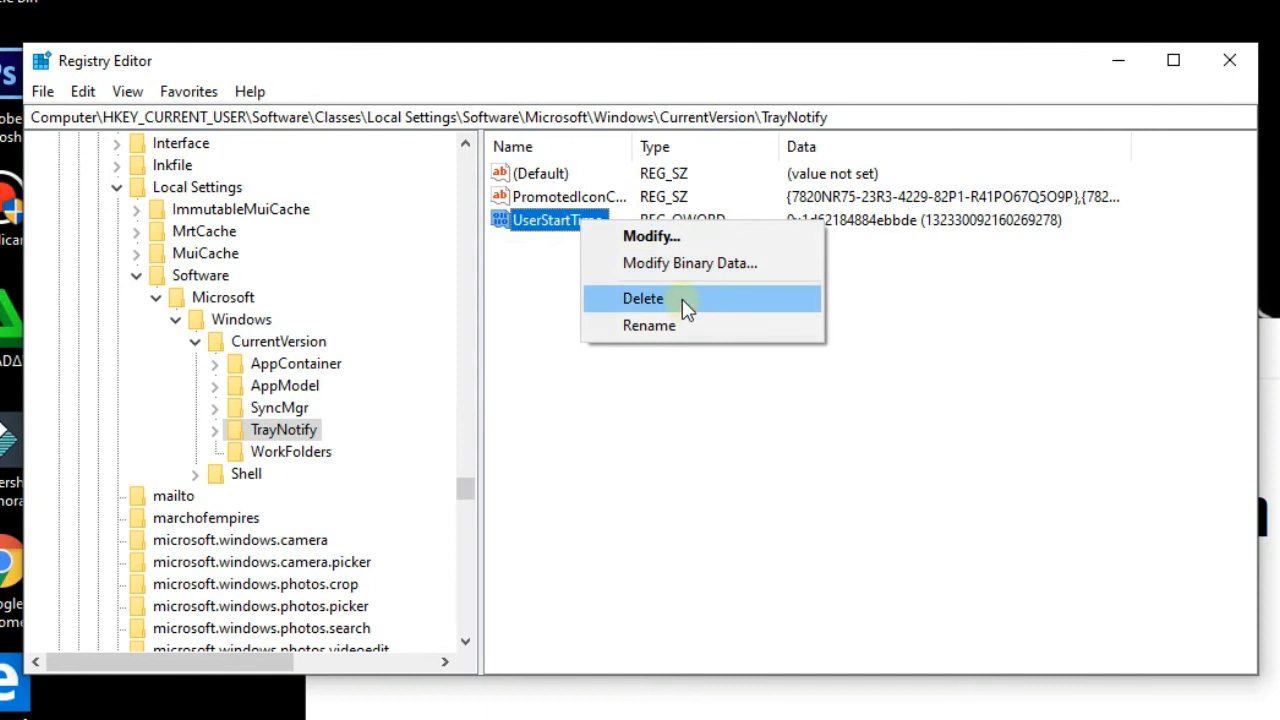
left_click(513, 272)
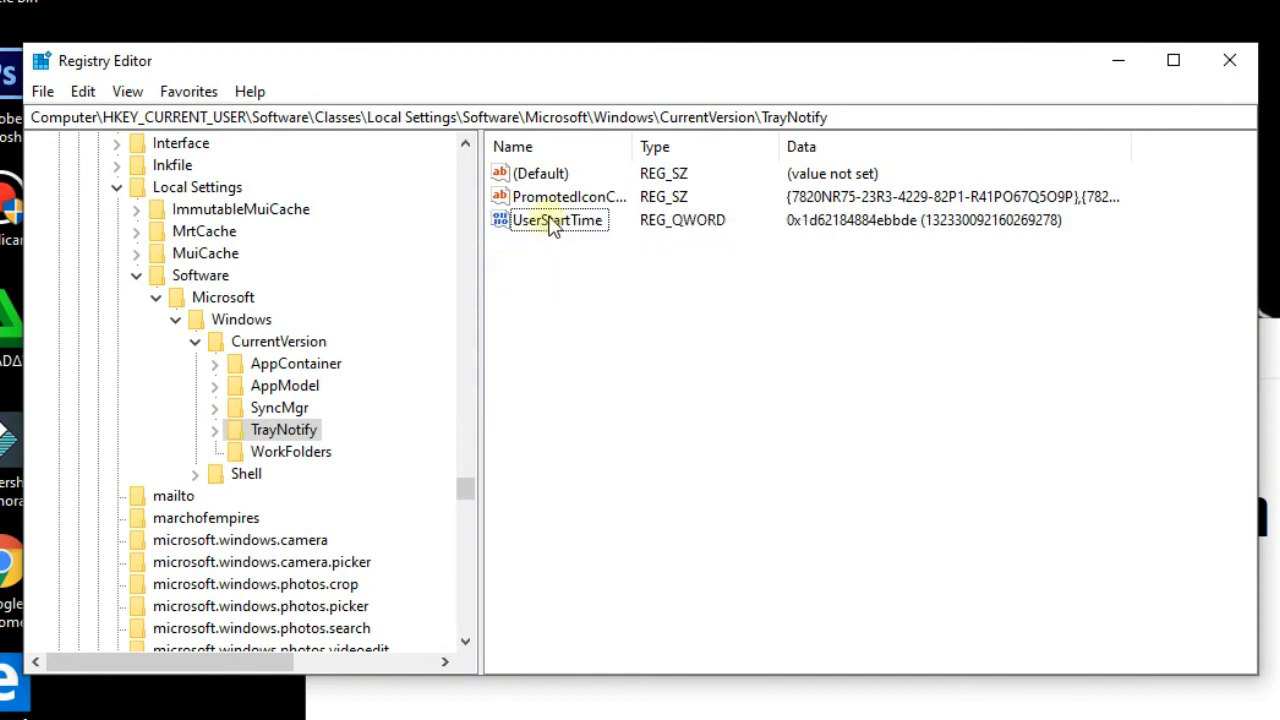
right_click(549, 217)
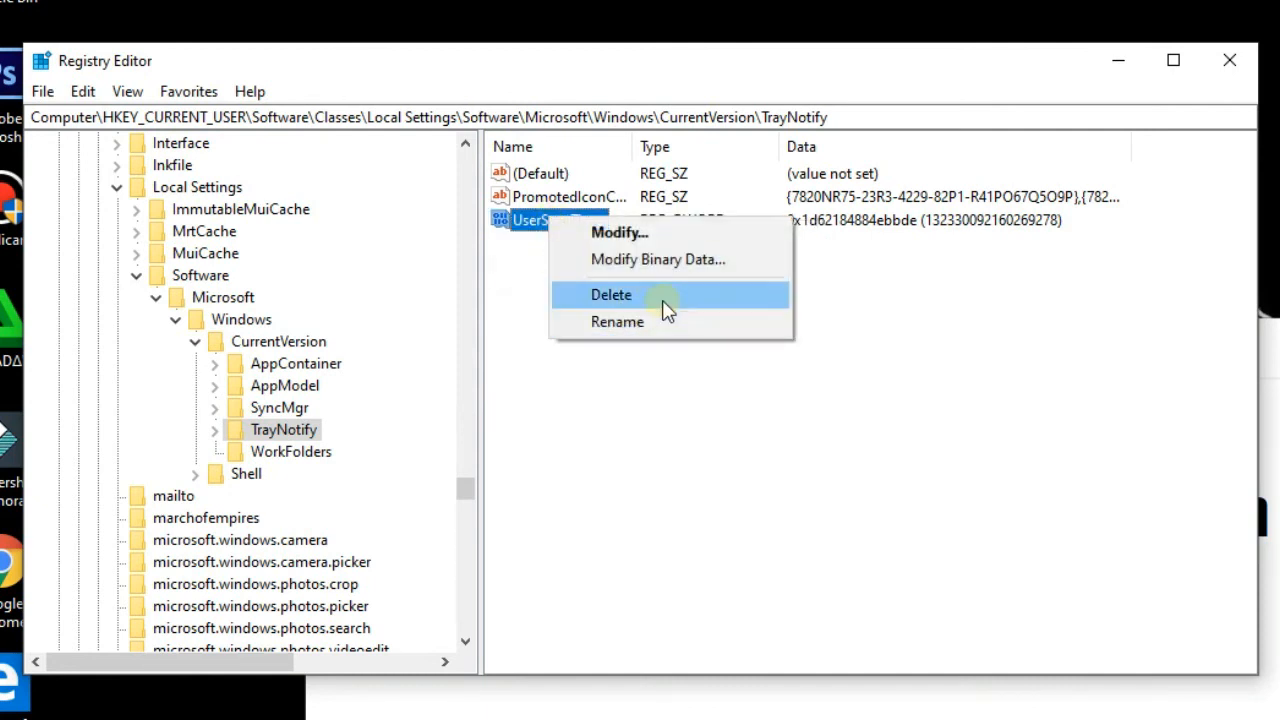
left_click(611, 295)
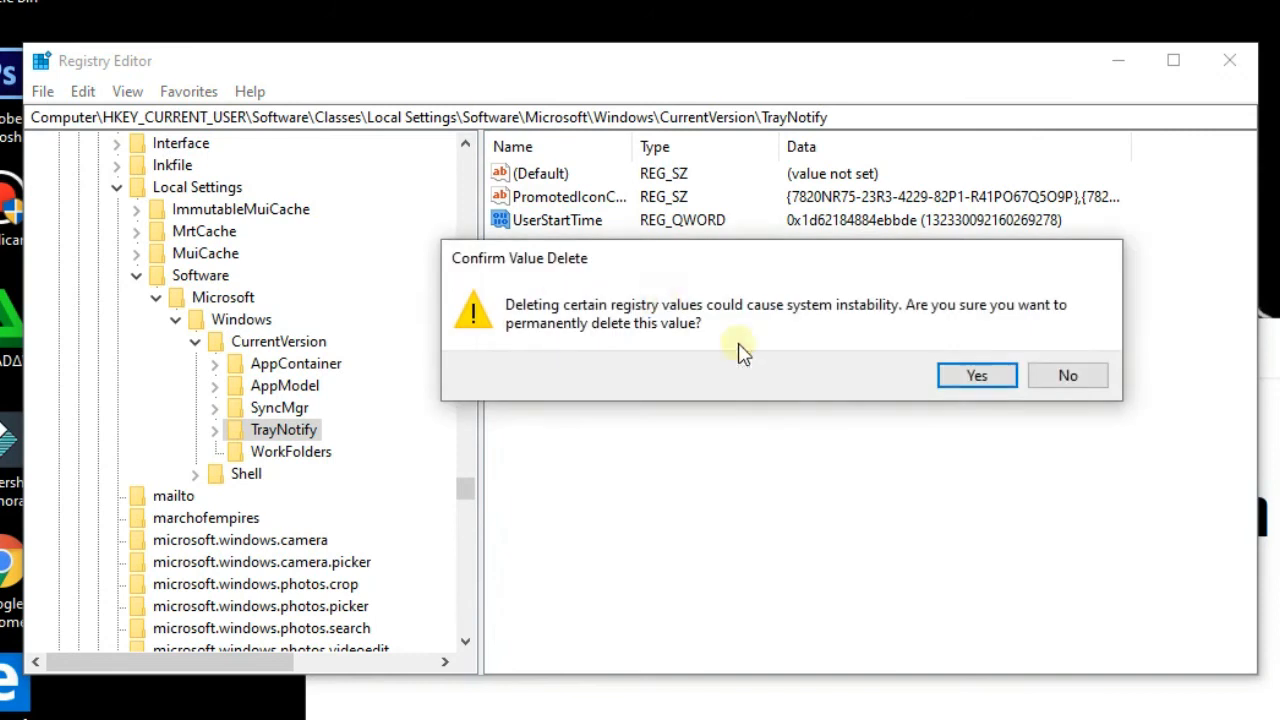
left_click(1090, 385)
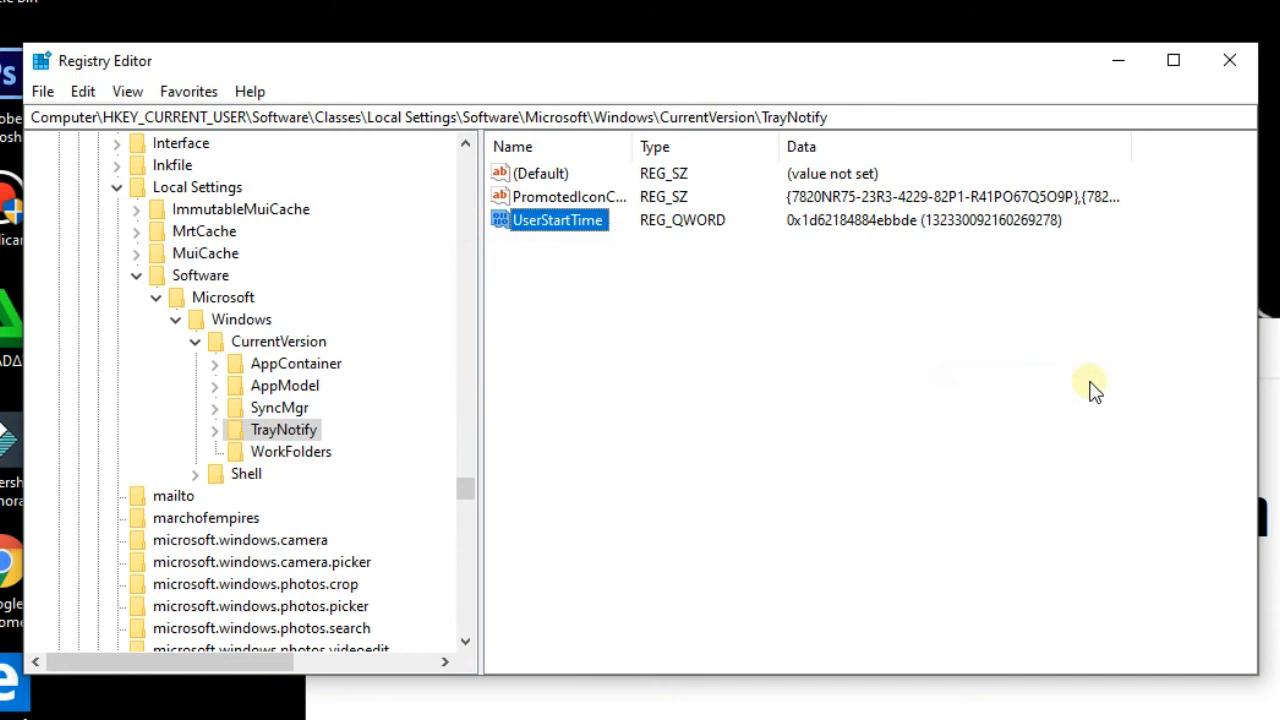
Close the Registry Editor and the Notepad note, and refresh the desktop.
left_click(1235, 60)
left_click(1279, 337)
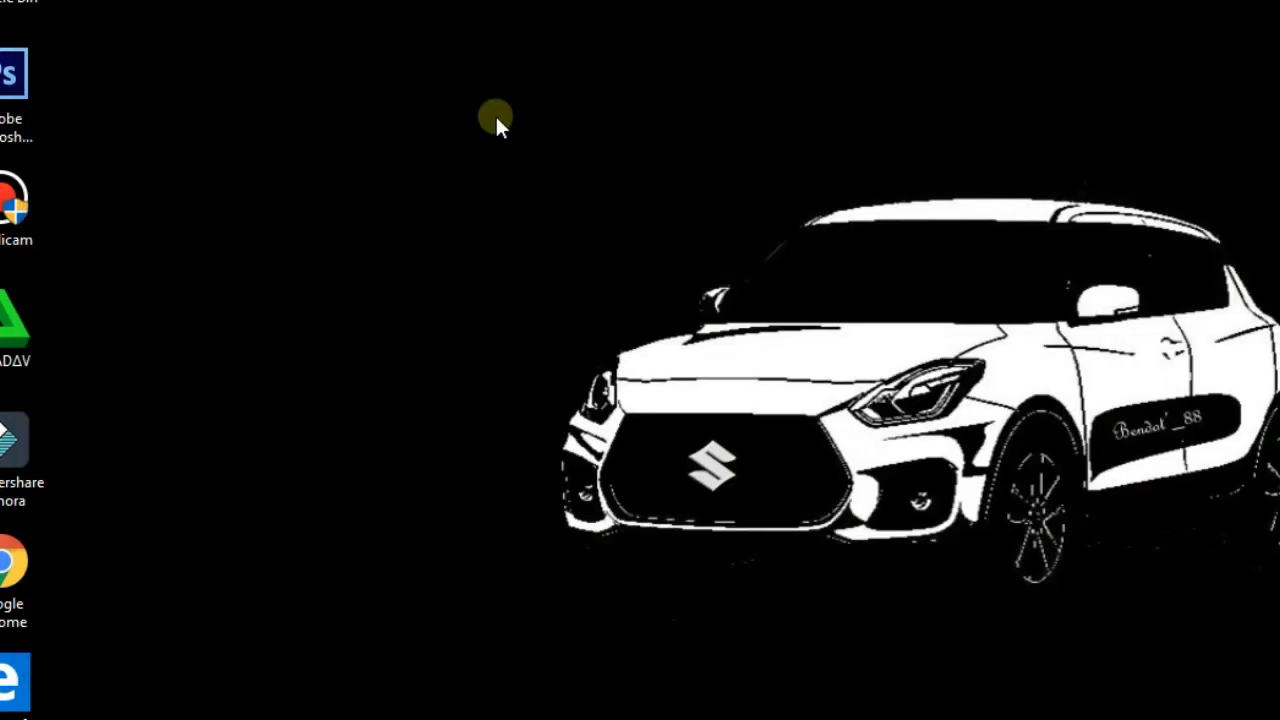
right_click(405, 77)
left_click(482, 151)
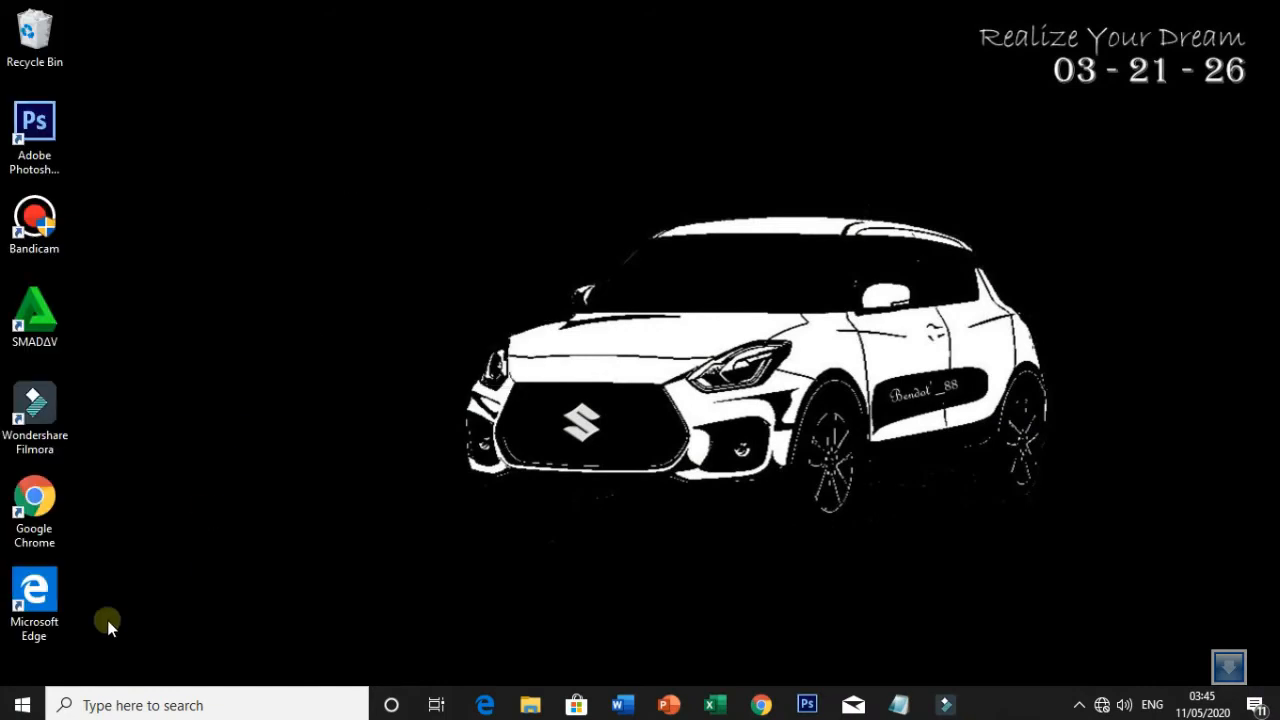
Show the power options in the Start menu, leave without choosing one and refresh the desktop.
left_click(22, 704)
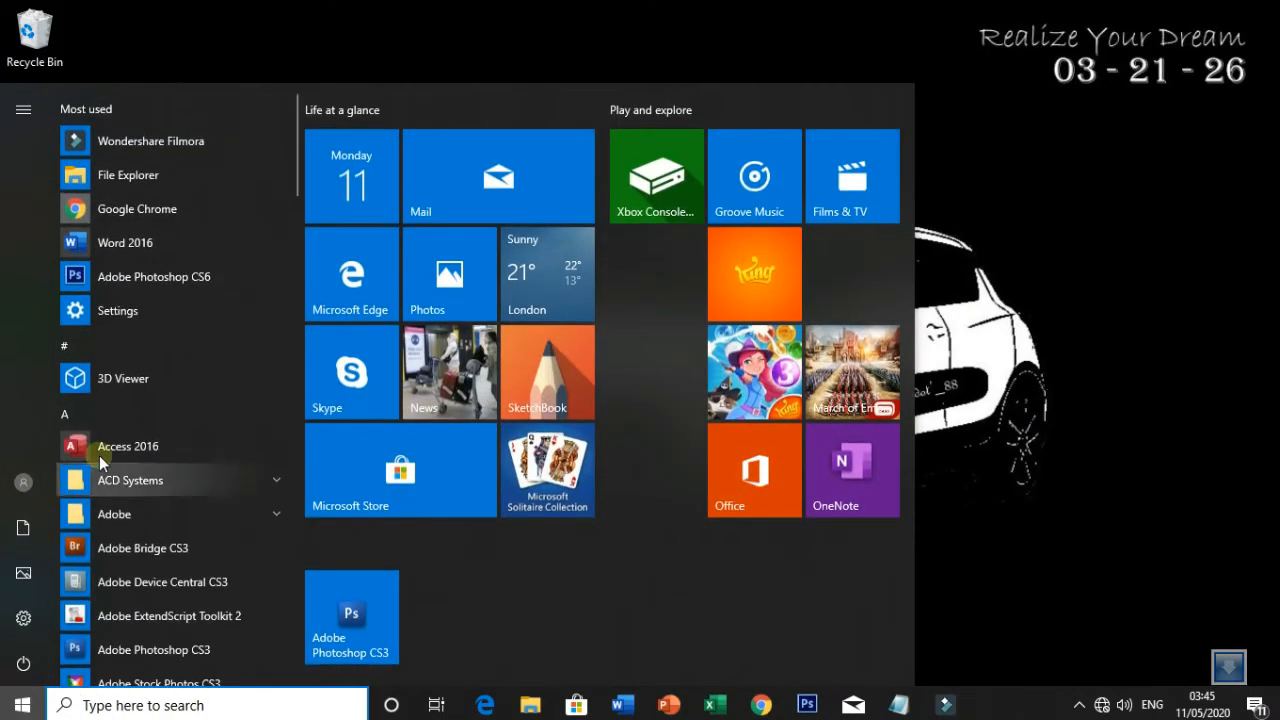
left_click(22, 663)
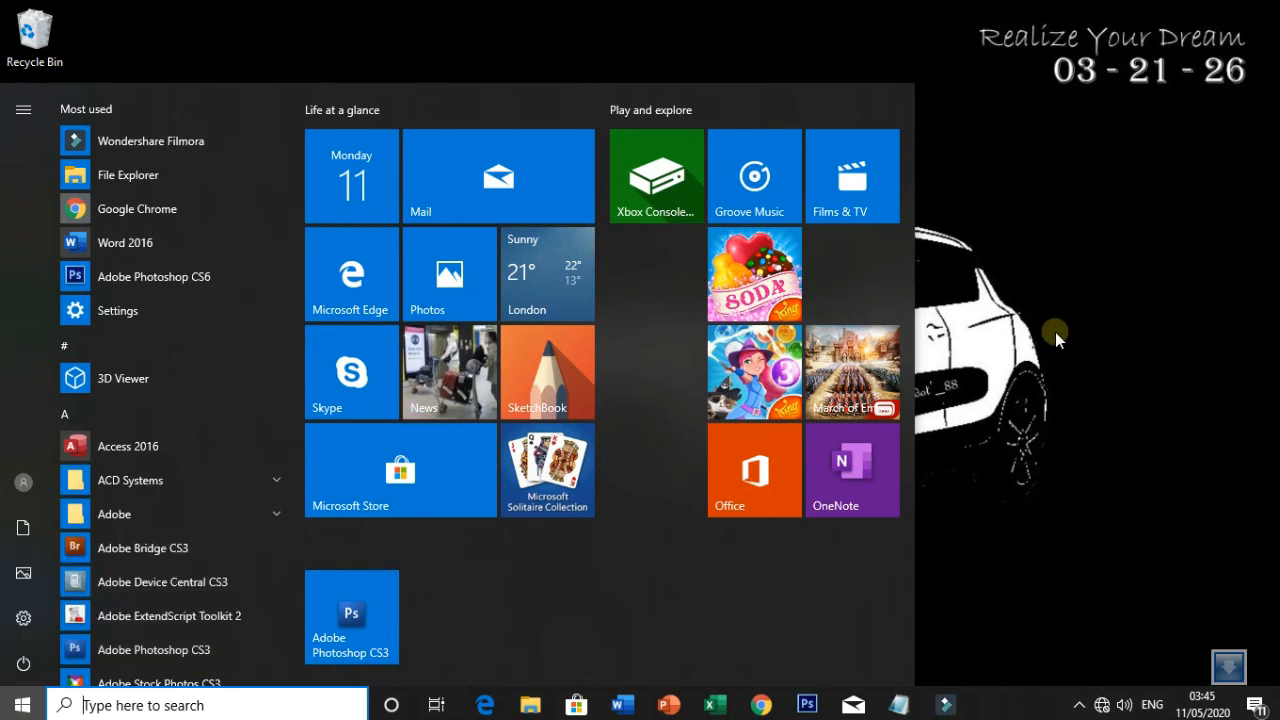
right_click(987, 259)
left_click(875, 237)
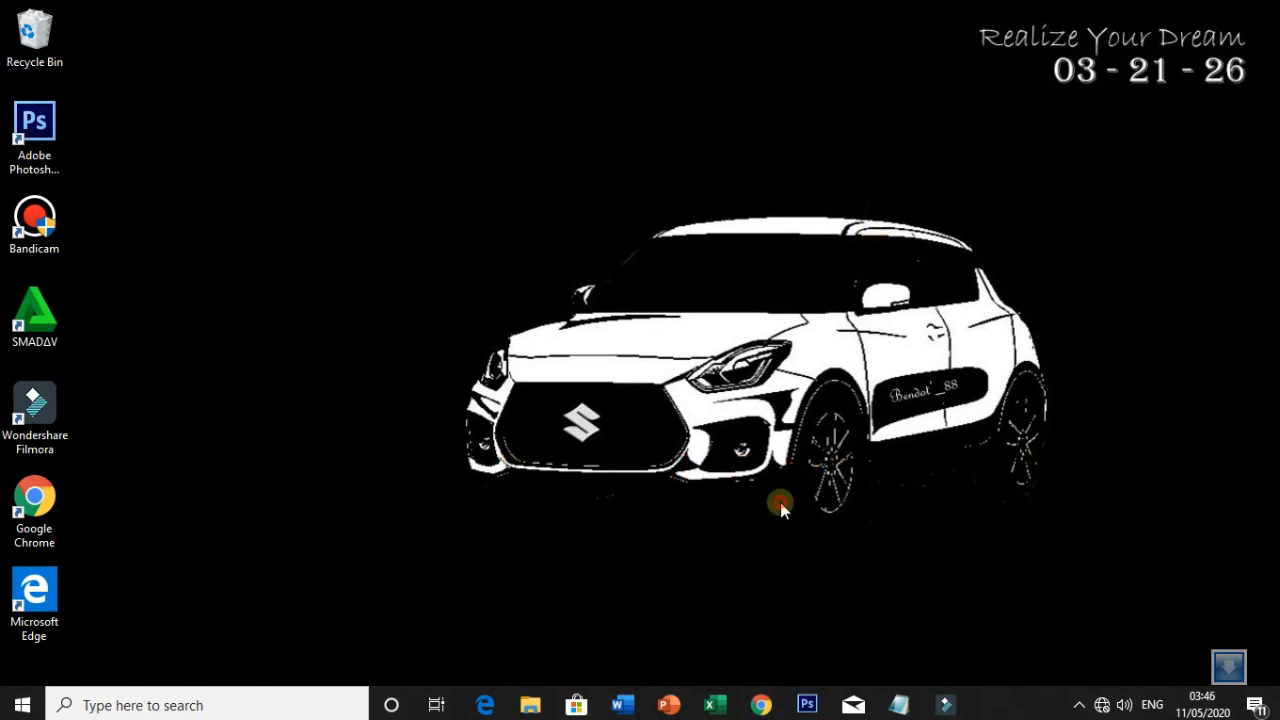
Try to connect to the secured KALILA WiFi network by entering its network security key.
left_click(1101, 705)
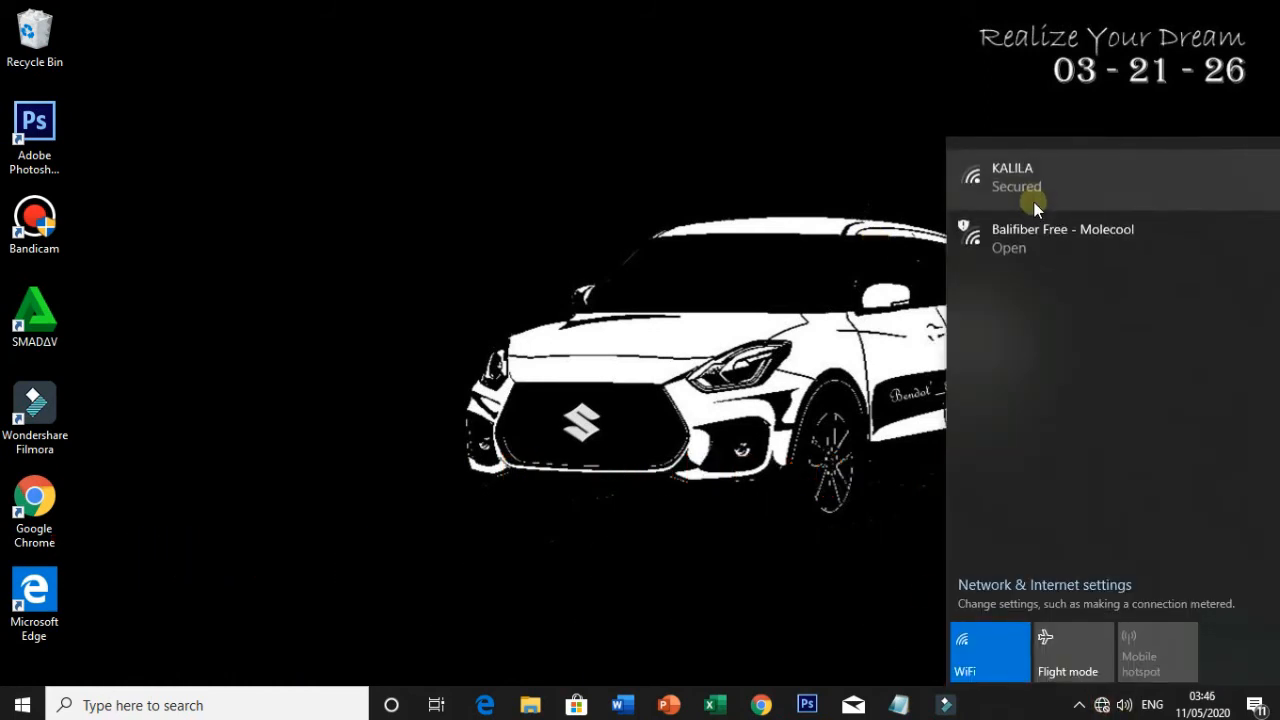
left_click(1050, 185)
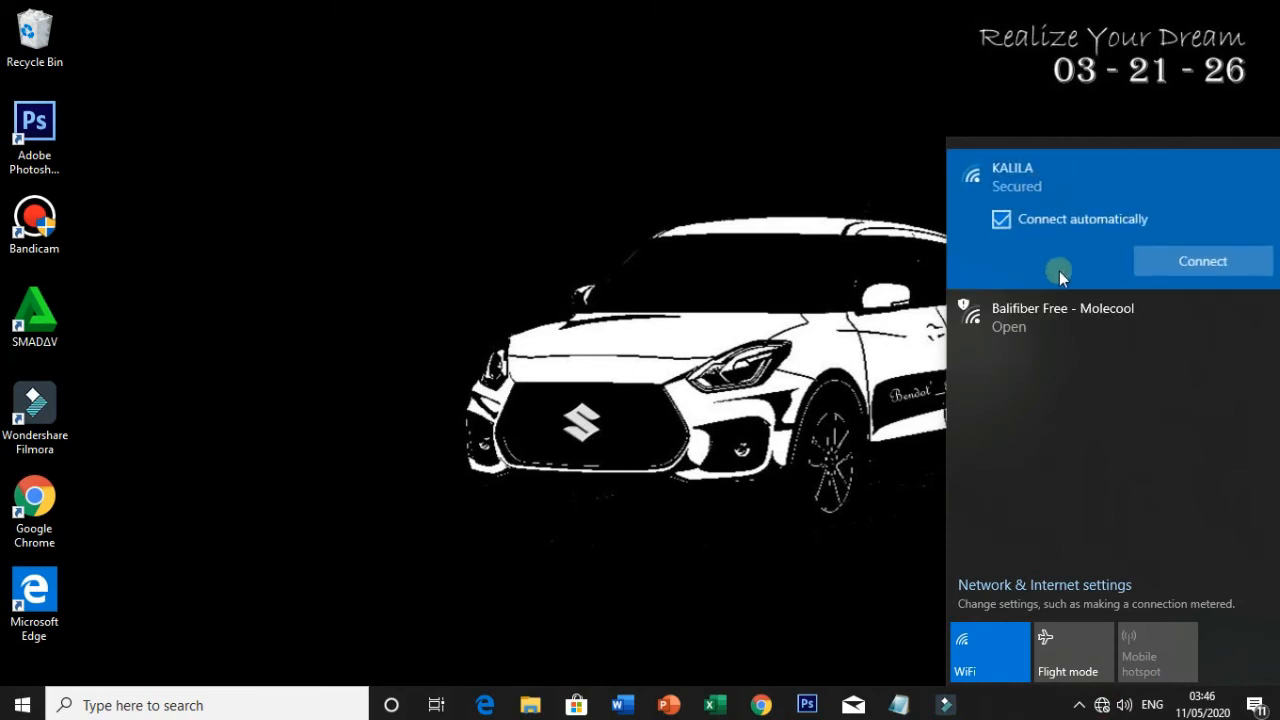
left_click(1200, 262)
type("••")
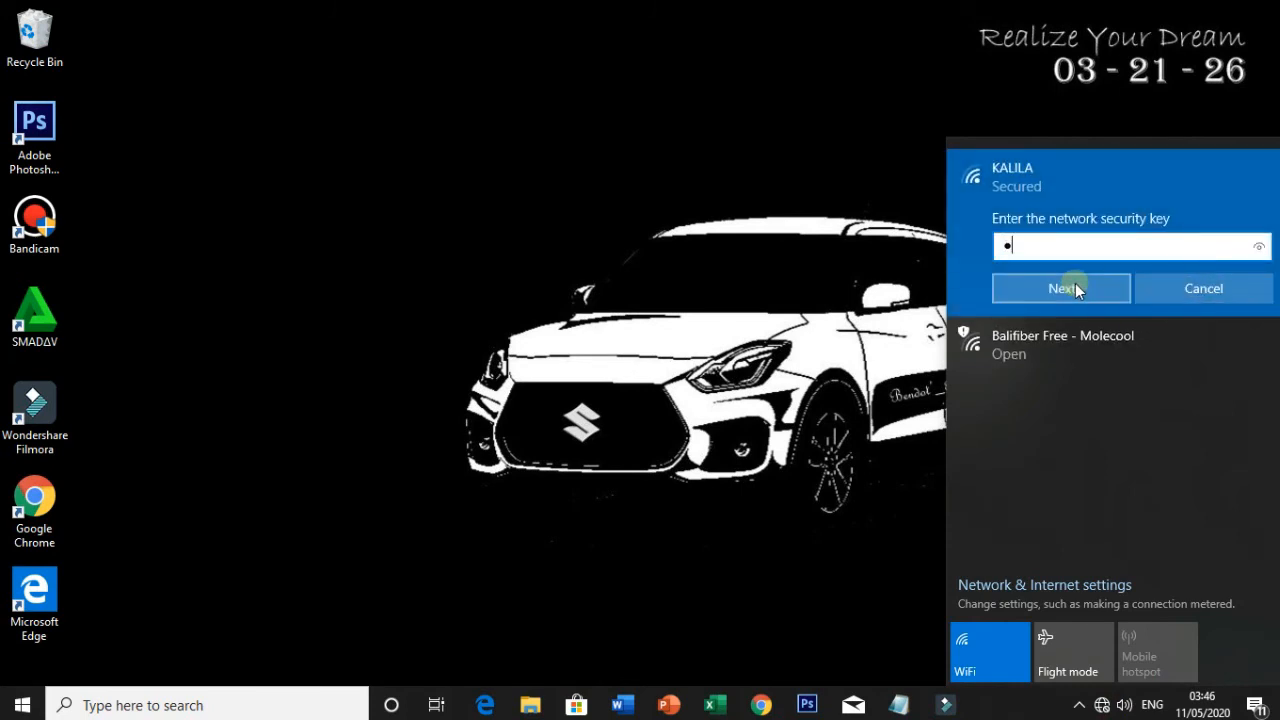
type("••")
left_click(1025, 287)
left_click(1047, 350)
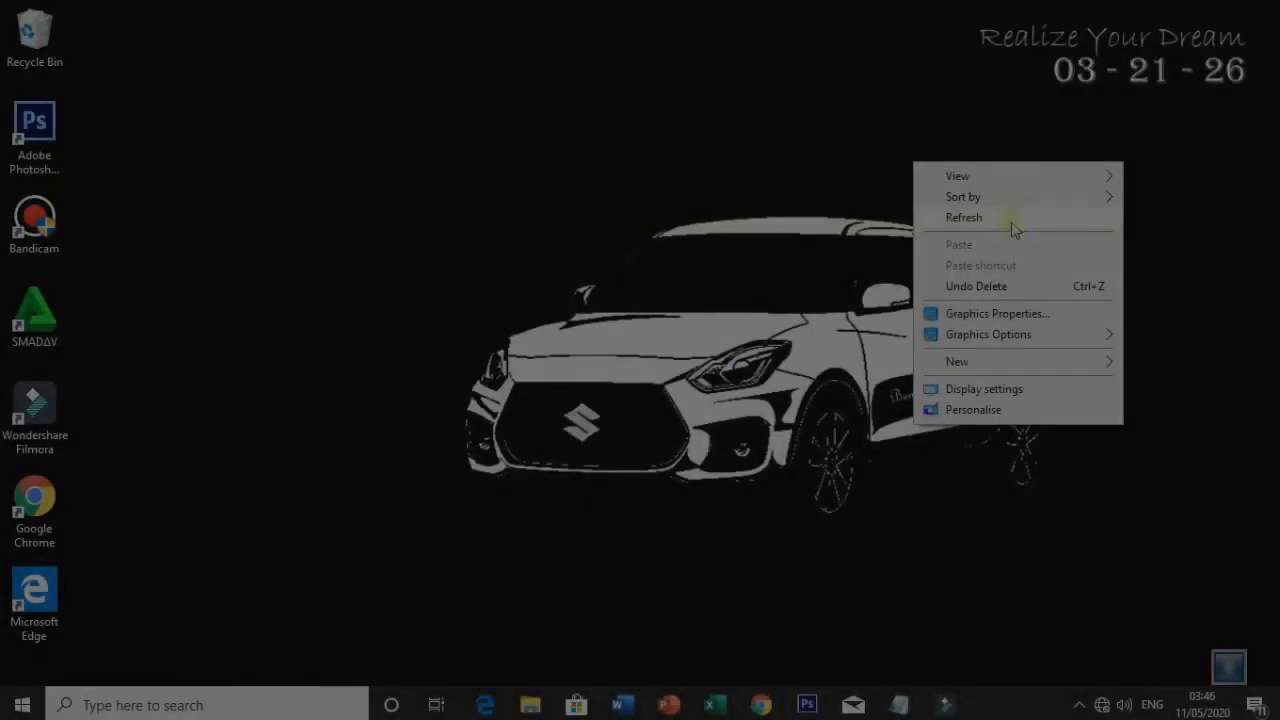
left_click(951, 214)
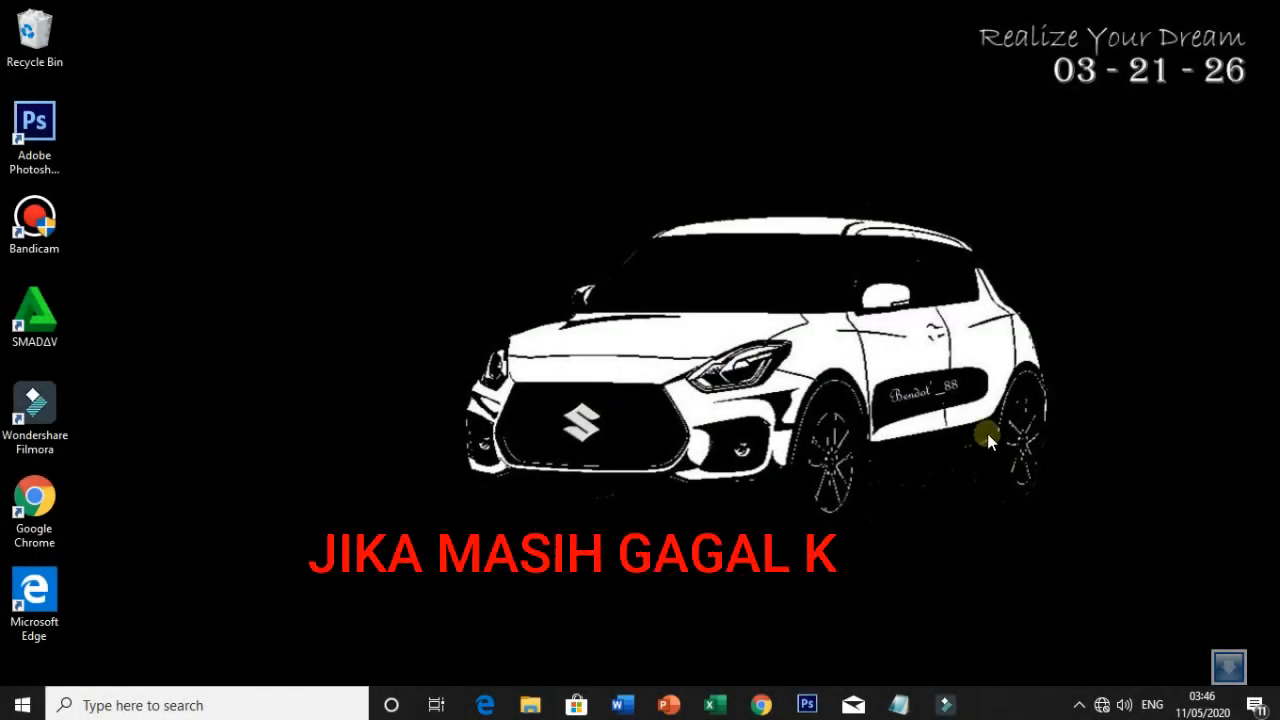
left_click(1101, 705)
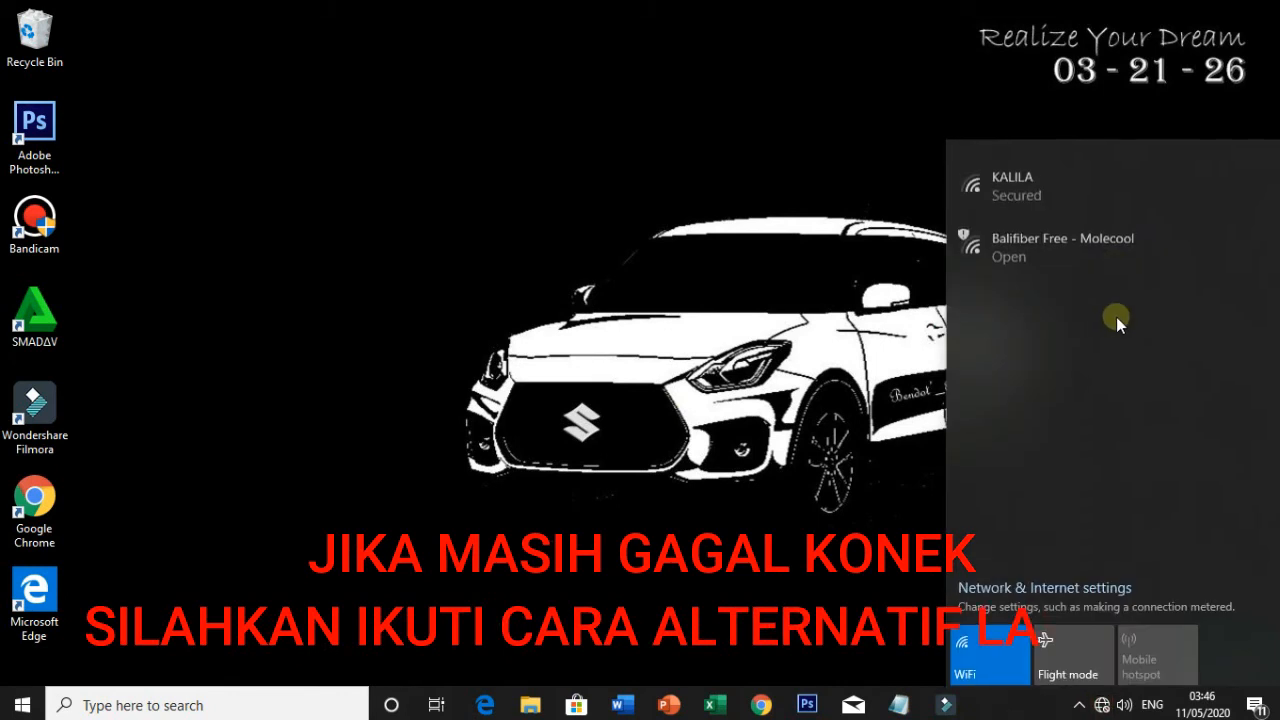
right_click(528, 160)
left_click(631, 211)
right_click(878, 174)
left_click(931, 233)
right_click(737, 164)
left_click(837, 221)
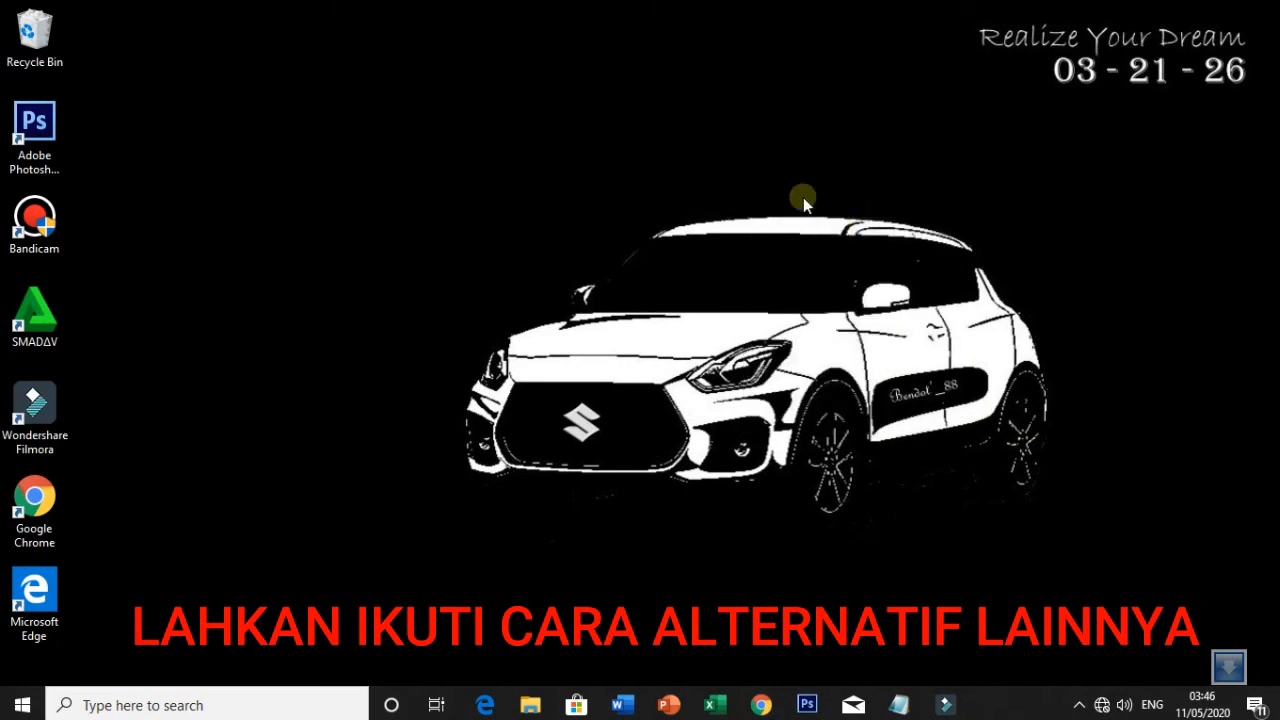
right_click(756, 146)
left_click(840, 199)
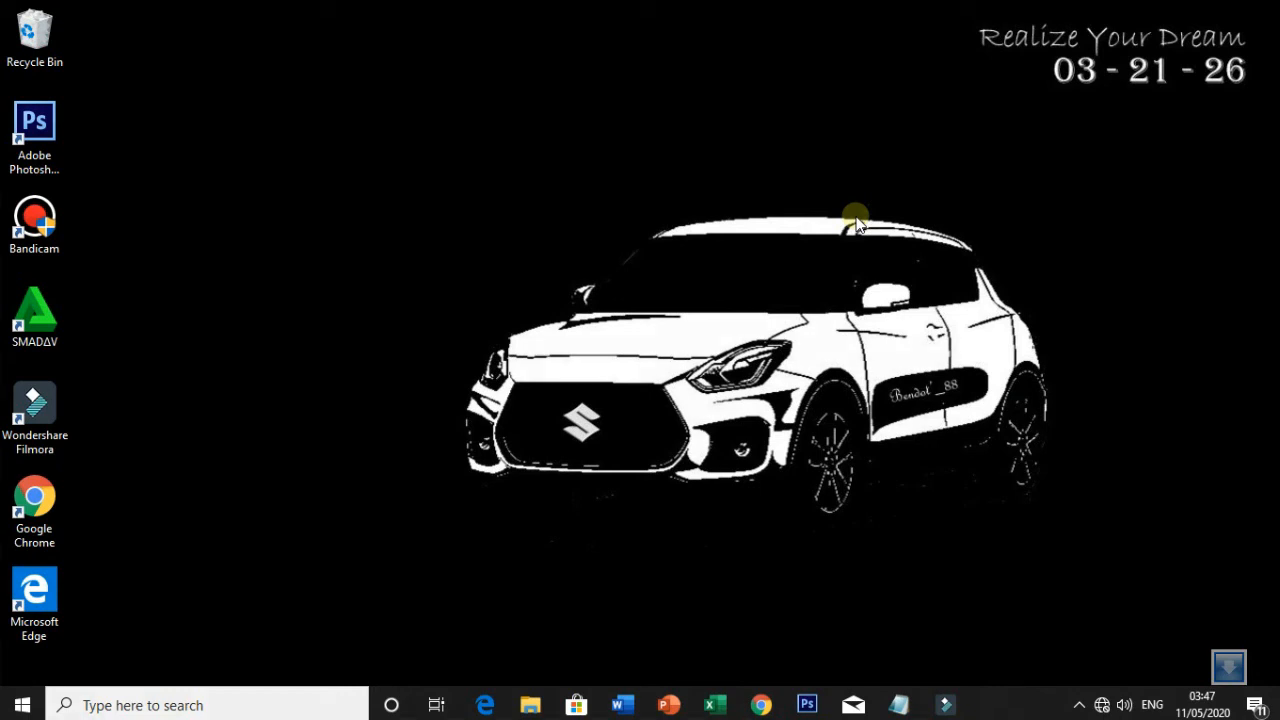
right_click(898, 217)
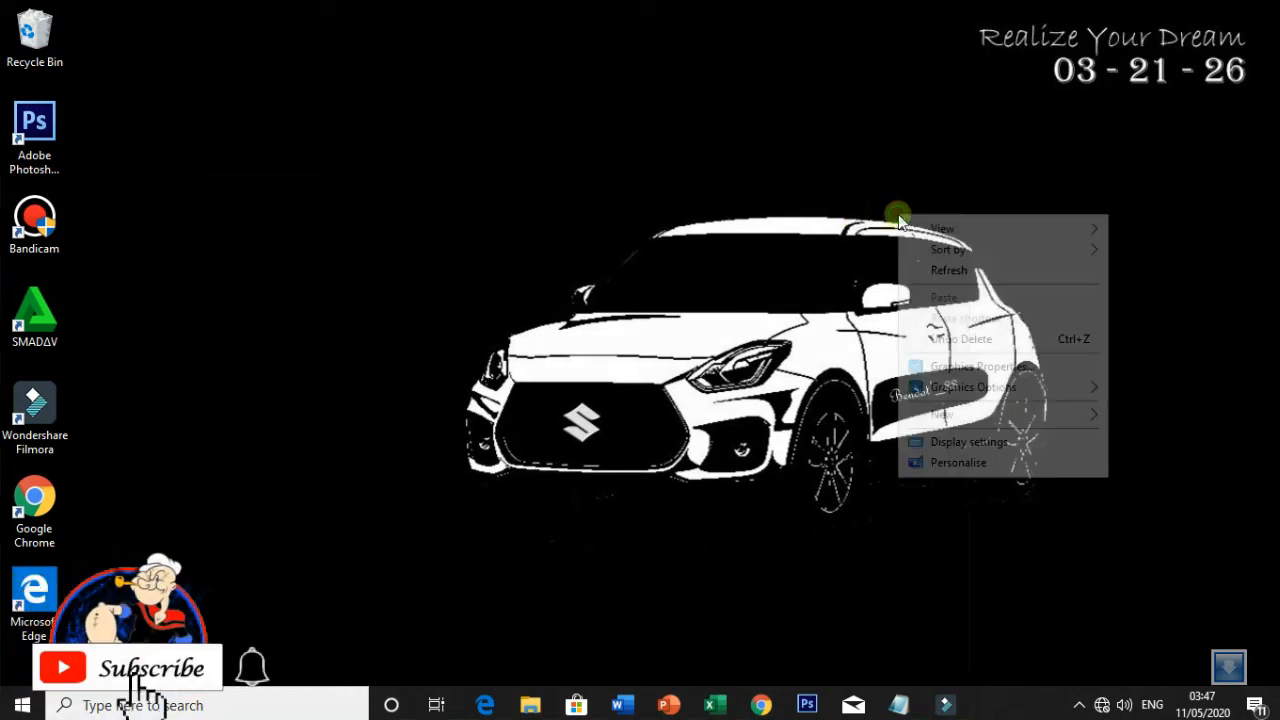
left_click(963, 268)
right_click(709, 188)
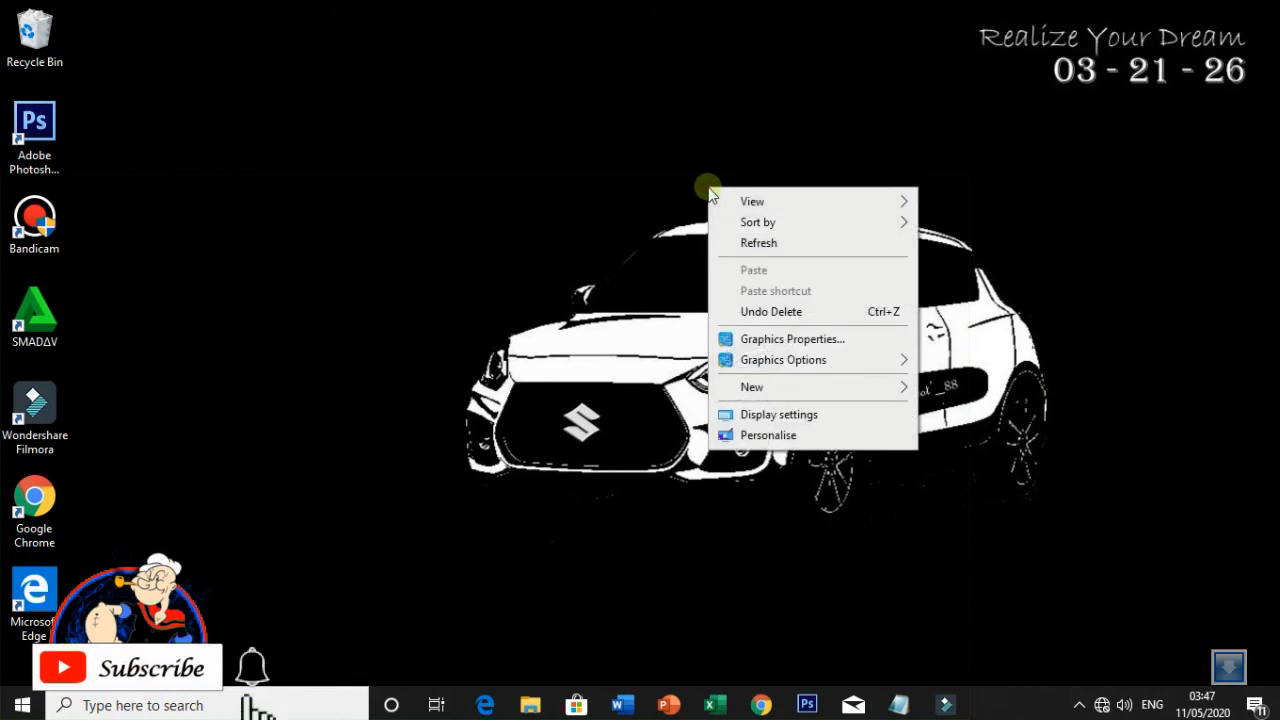
left_click(795, 245)
right_click(579, 165)
left_click(652, 222)
right_click(652, 222)
left_click(729, 275)
right_click(593, 152)
left_click(652, 214)
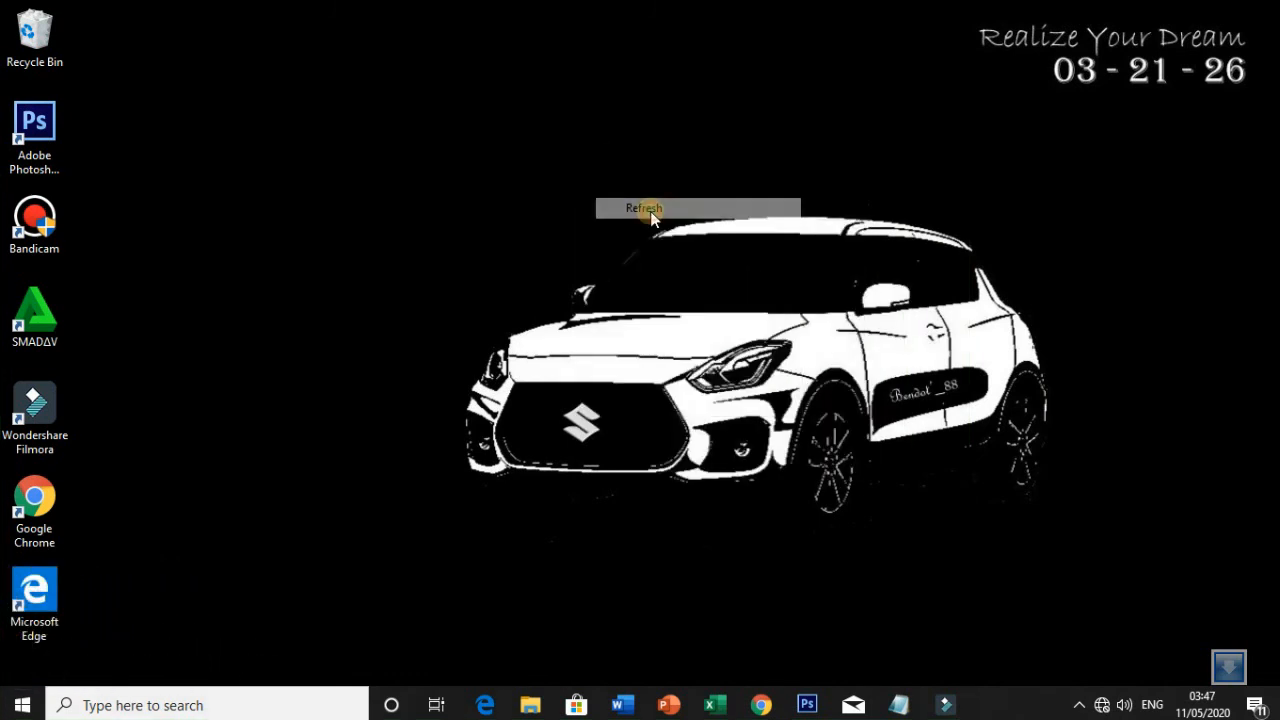
right_click(650, 211)
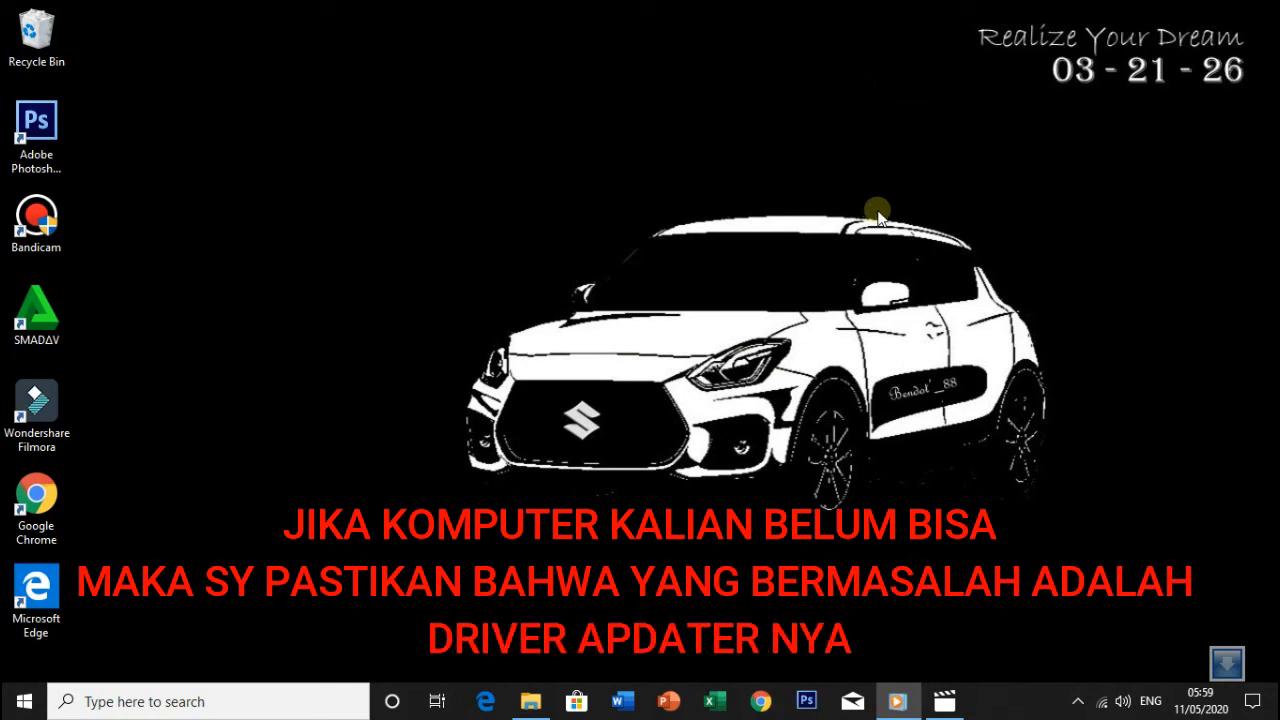
Look up the TP-Link Wireless USB Adapter among the network adapters in Device Manager, then close Device Manager.
right_click(24, 701)
left_click(182, 299)
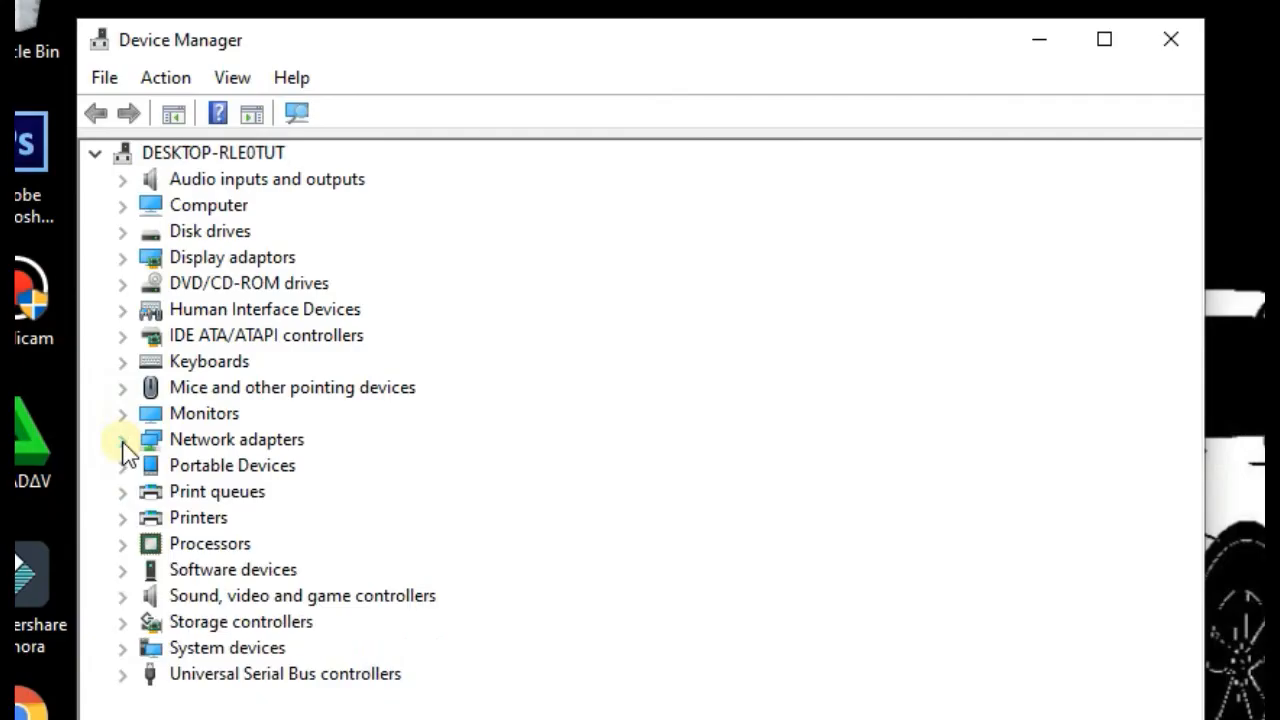
left_click(122, 441)
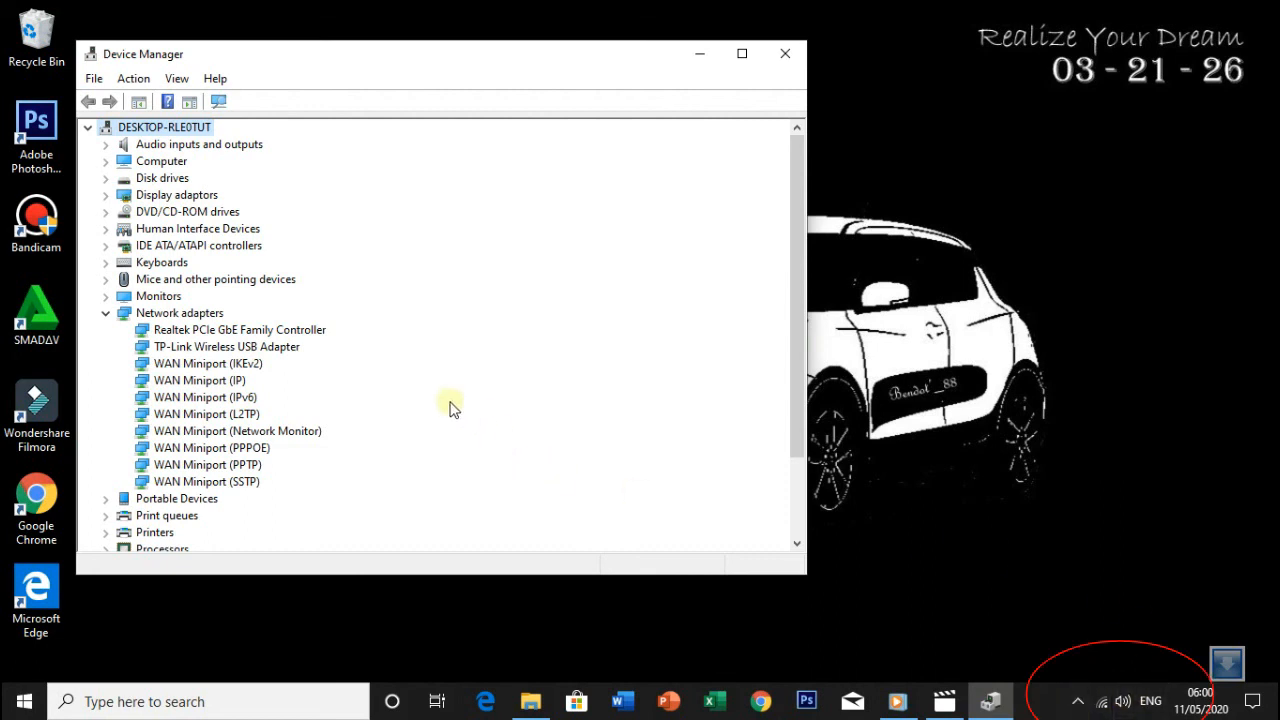
left_click(264, 348)
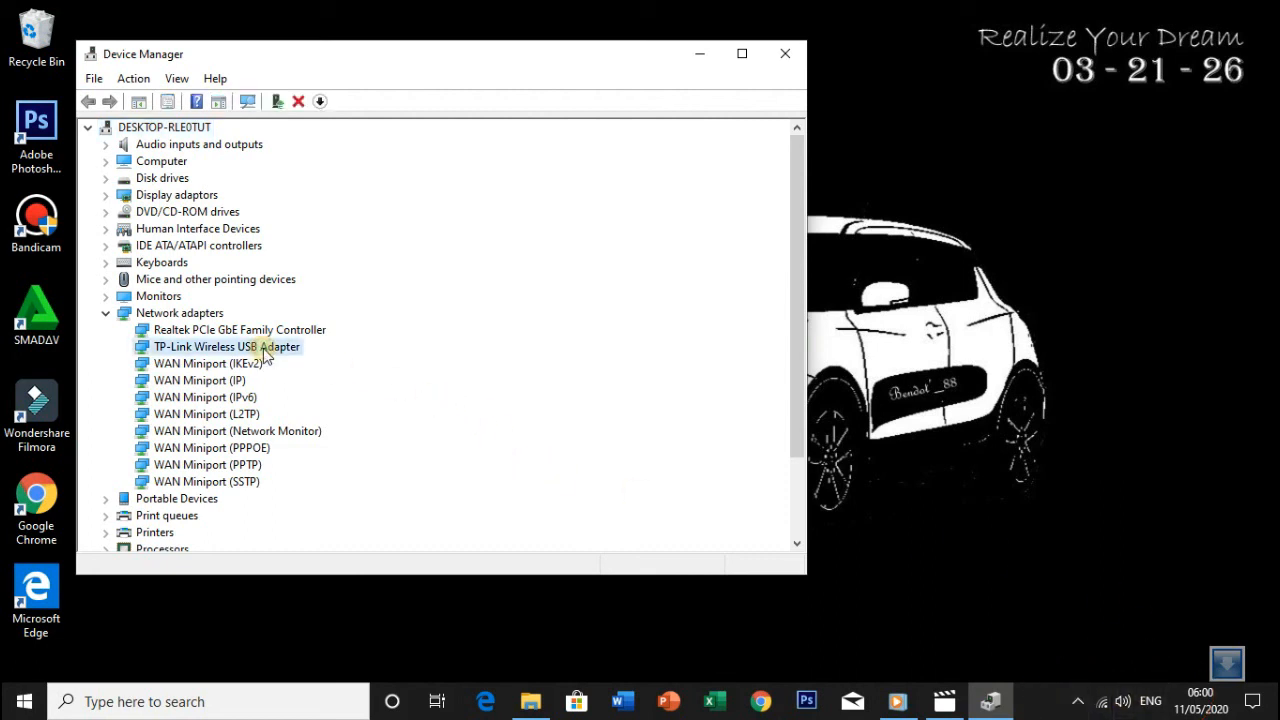
left_click(786, 54)
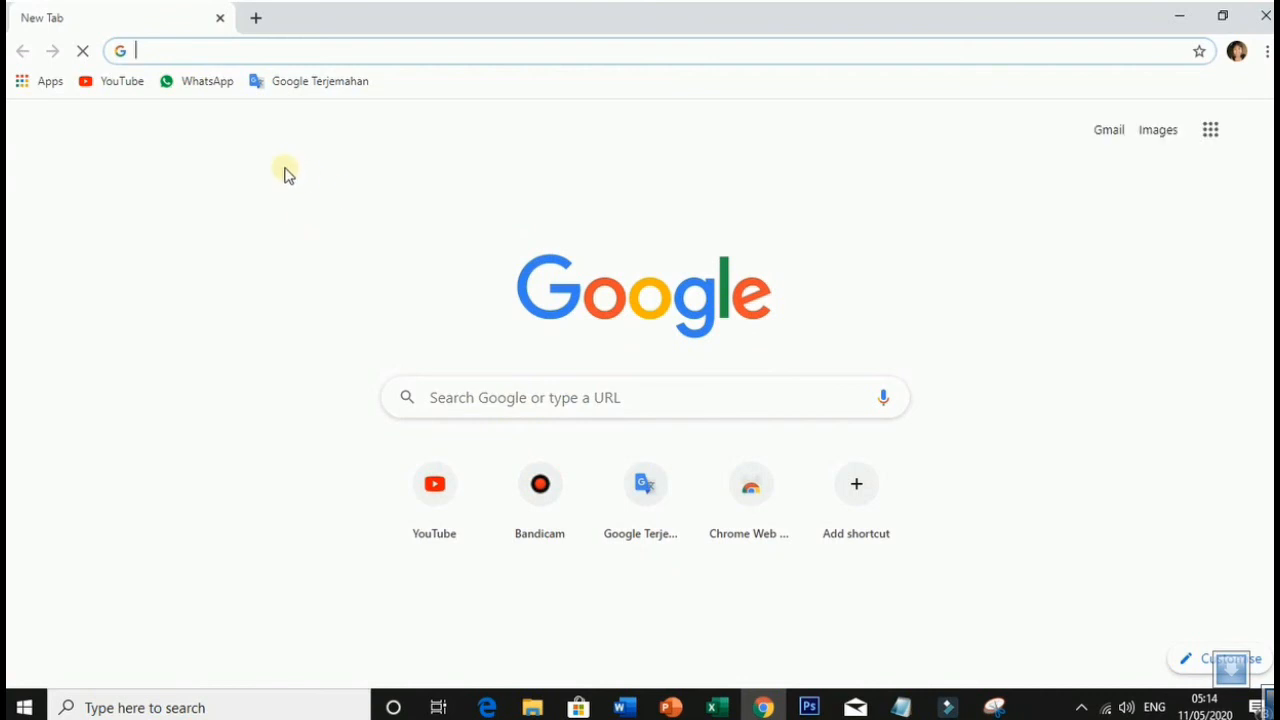
Test the internet connection in Google Chrome by loading the bookmarked YouTube and WhatsApp sites.
left_click(112, 82)
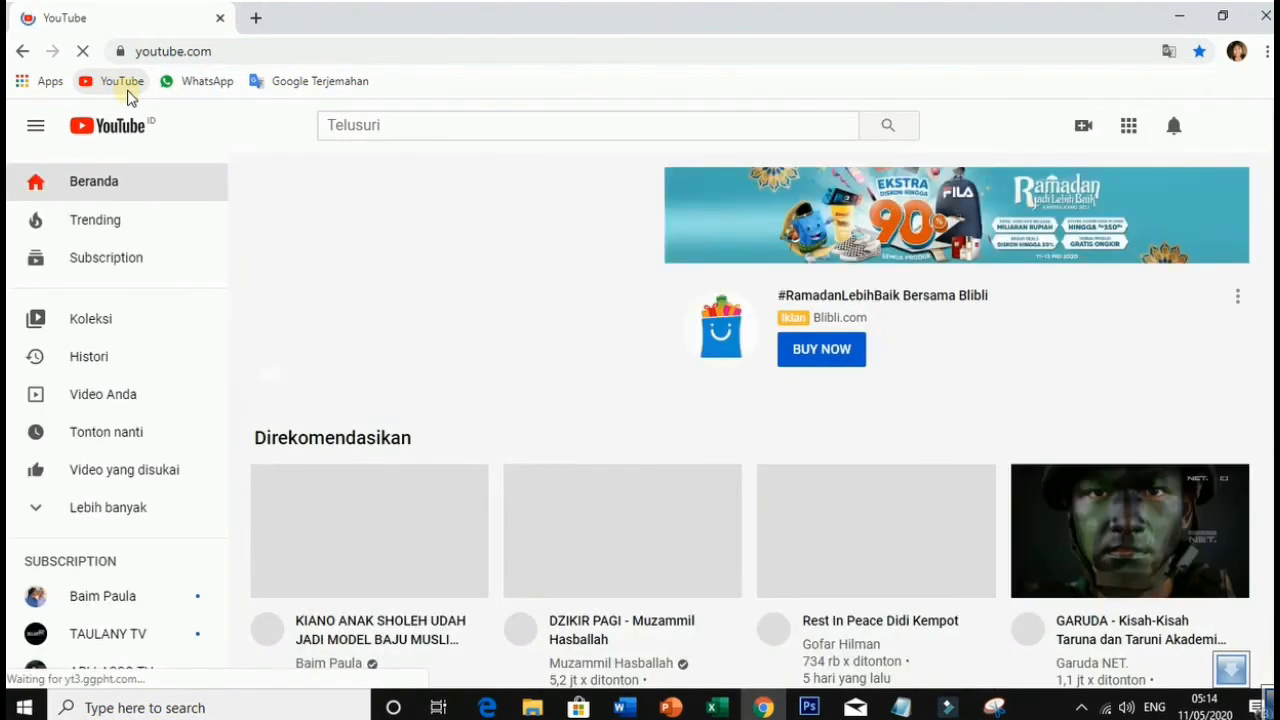
left_click(200, 82)
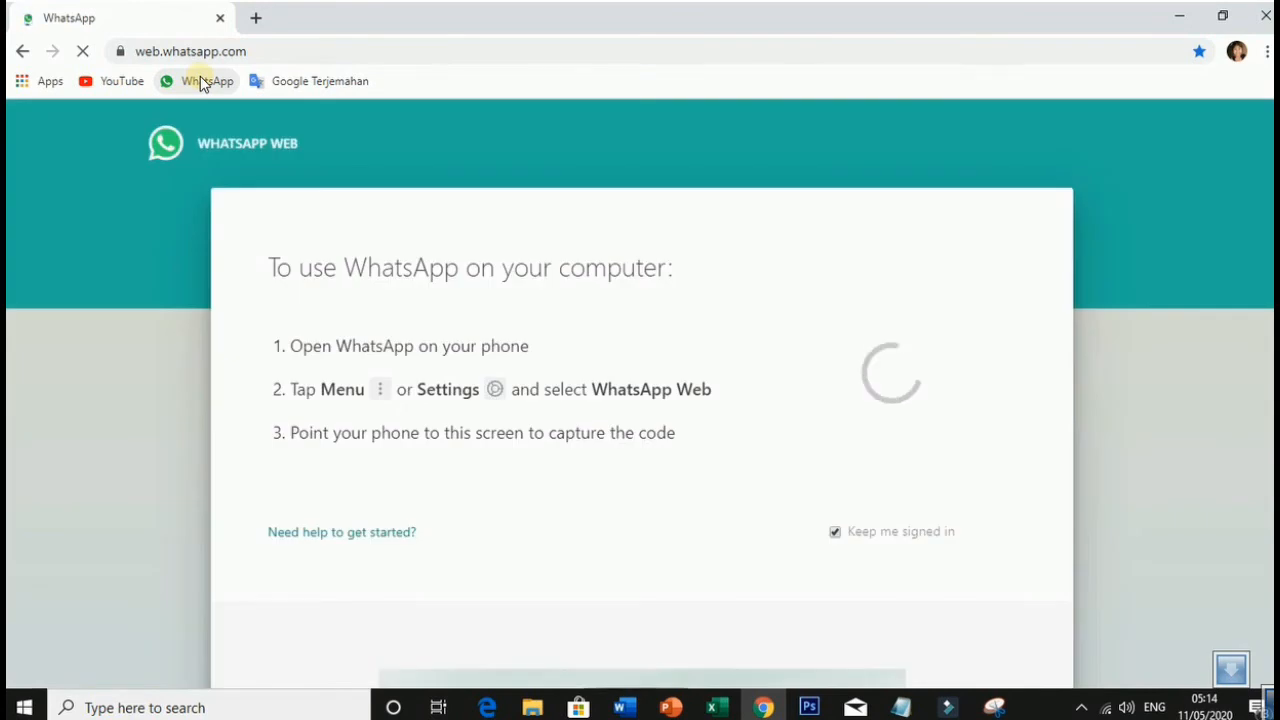
Search Google for "MOBIL" in a new browser tab and look through the results.
left_click(256, 17)
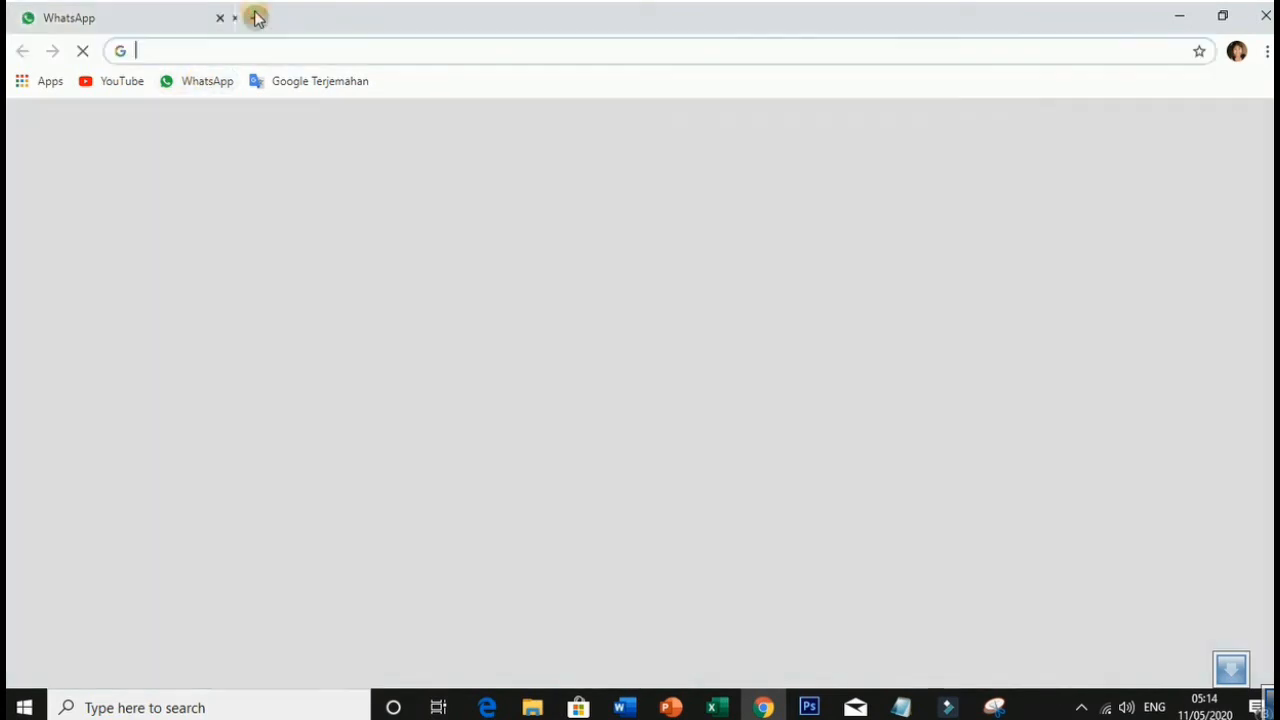
left_click(603, 397)
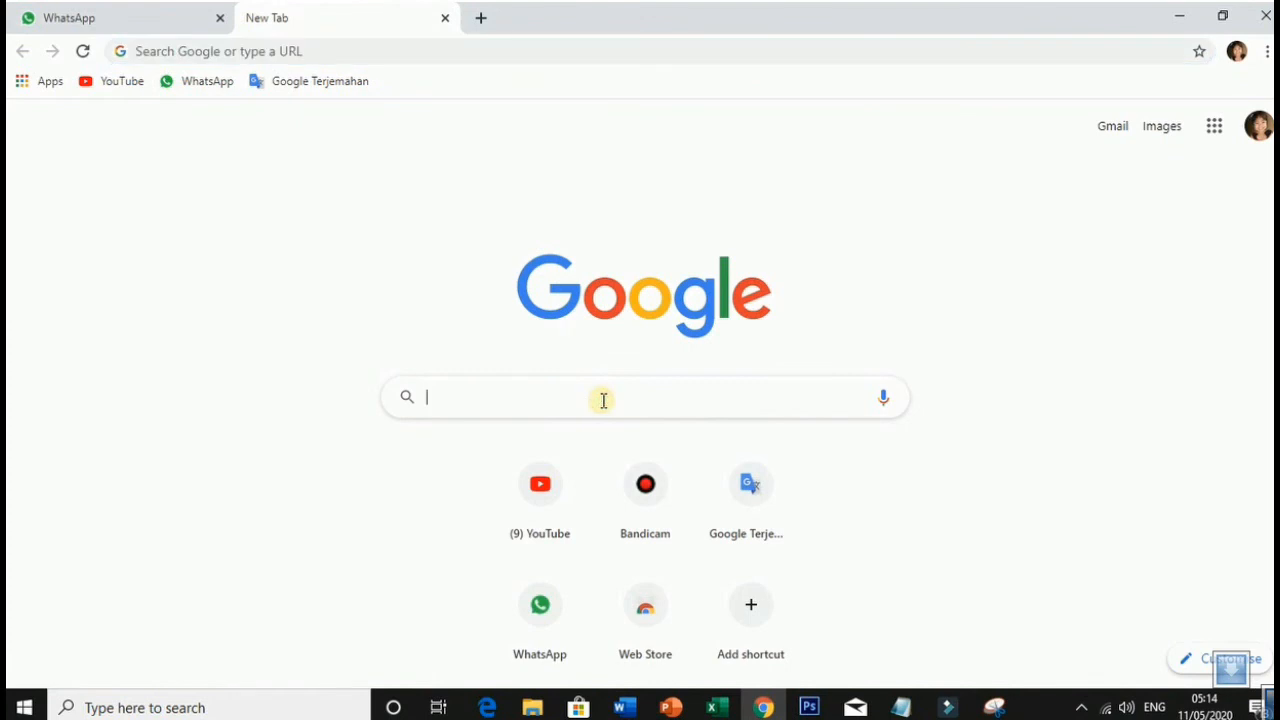
type("MOBIL")
key("Return")
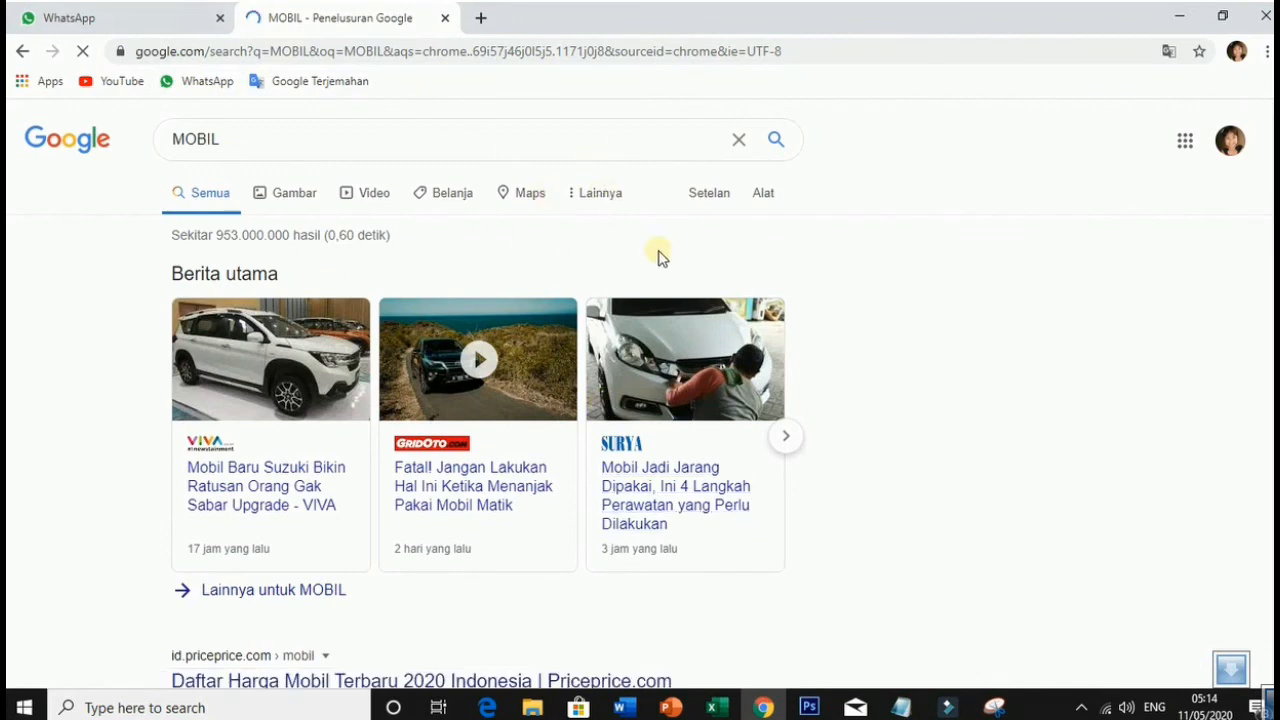
scroll(657, 266, "down", 5)
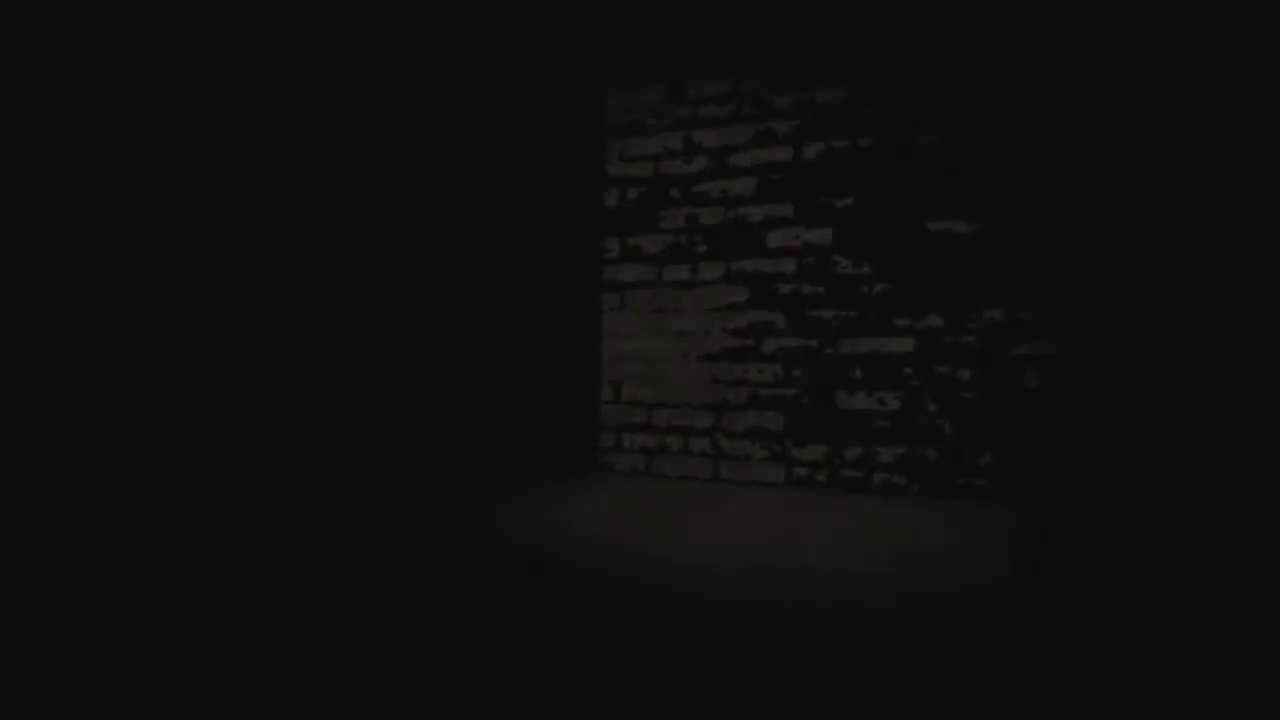